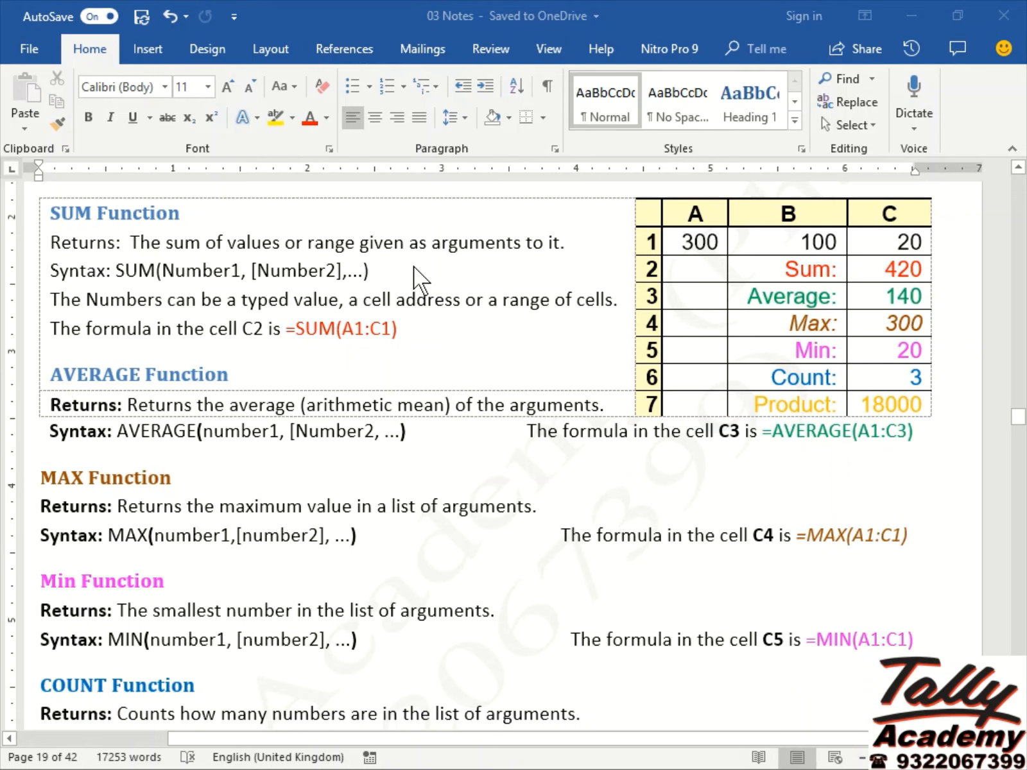
Step: Switch to the Book1 workbook in Excel and enter =SUM(A1) in cell C2
{"action": "key", "text": "alt+Tab"}
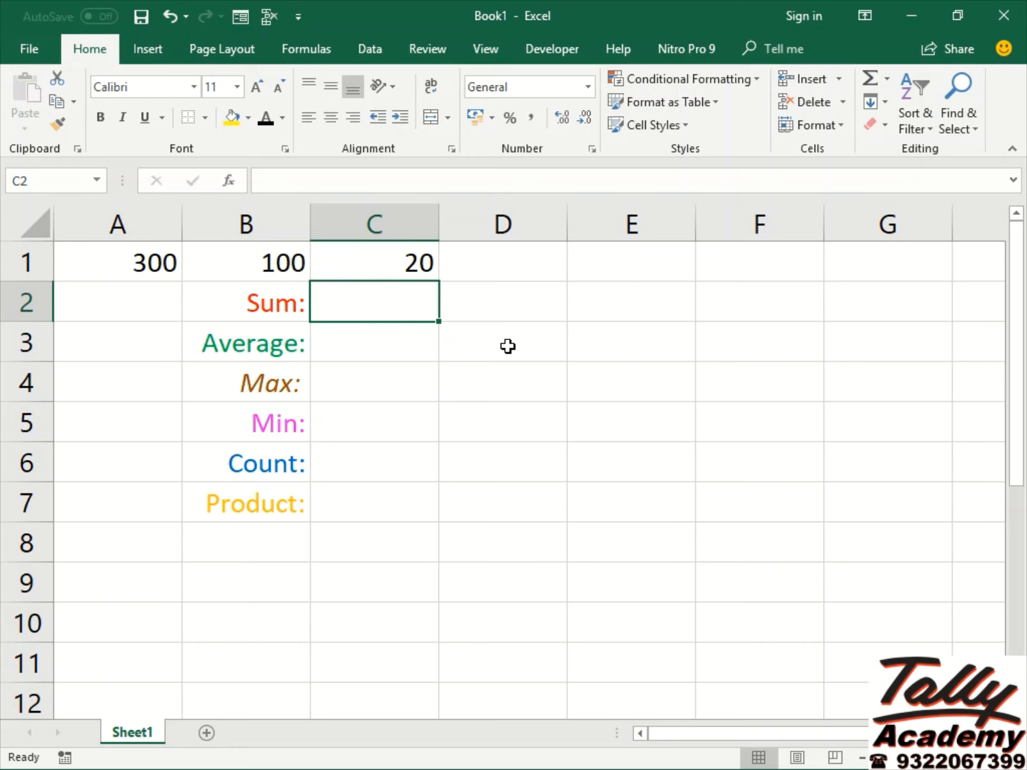
{"action": "type", "text": "=SUM"}
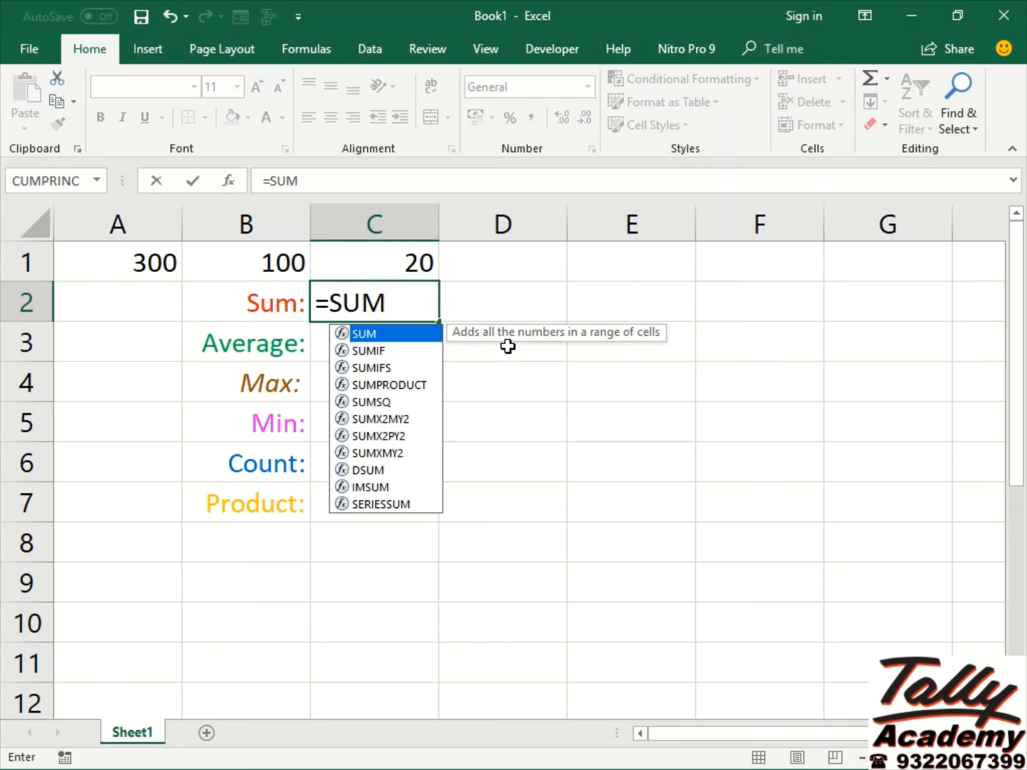
{"action": "type", "text": "("}
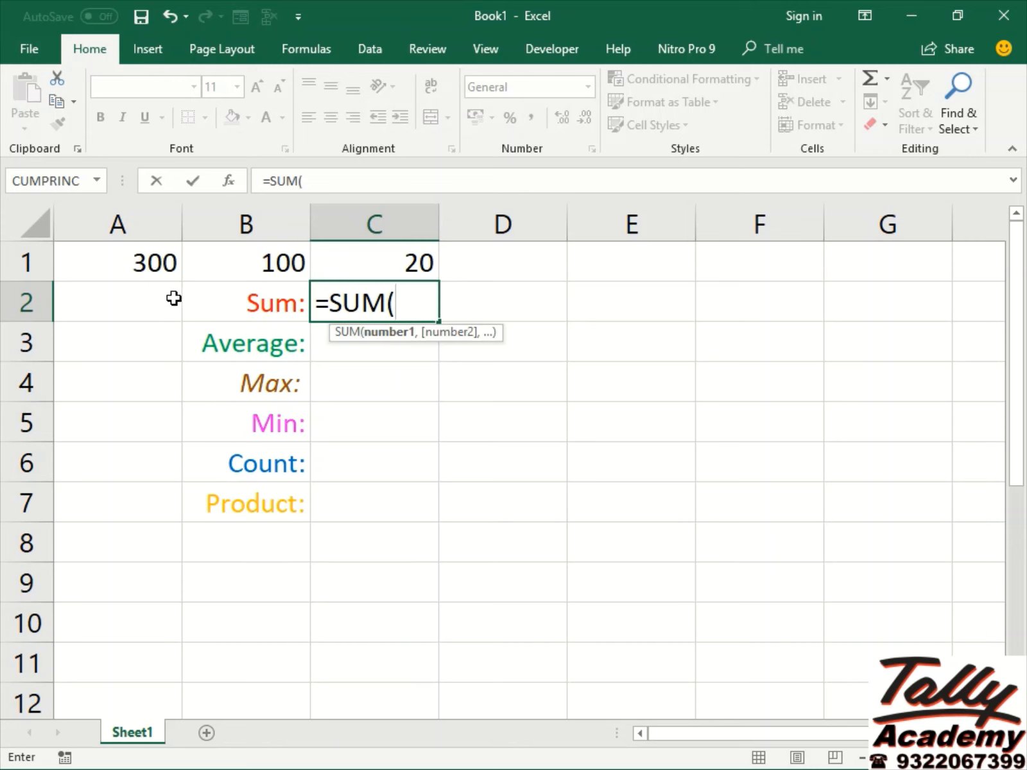
{"action": "left_click", "coordinate": [136, 259]}
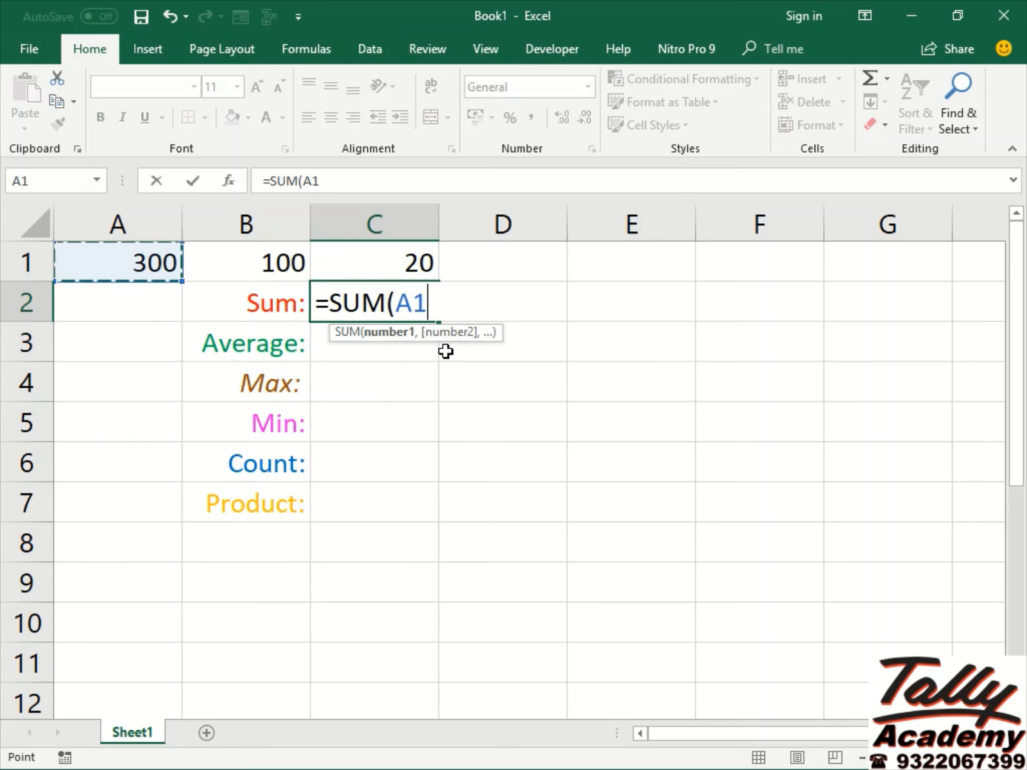
{"action": "type", "text": ")"}
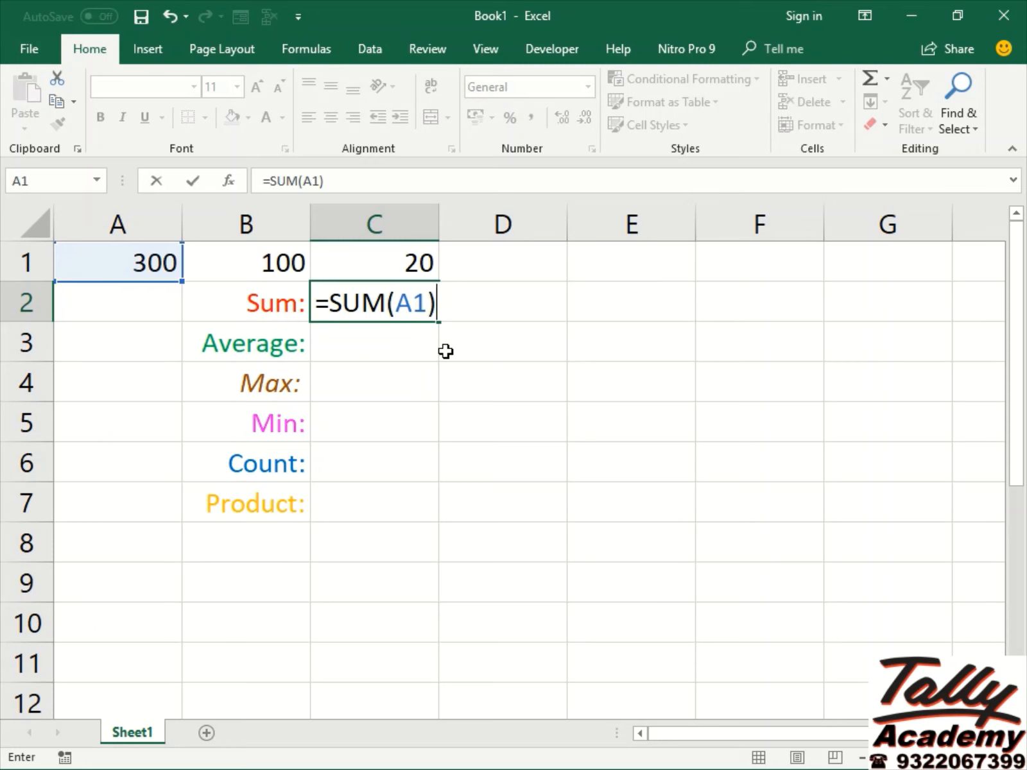
{"action": "key", "text": "ctrl+Return"}
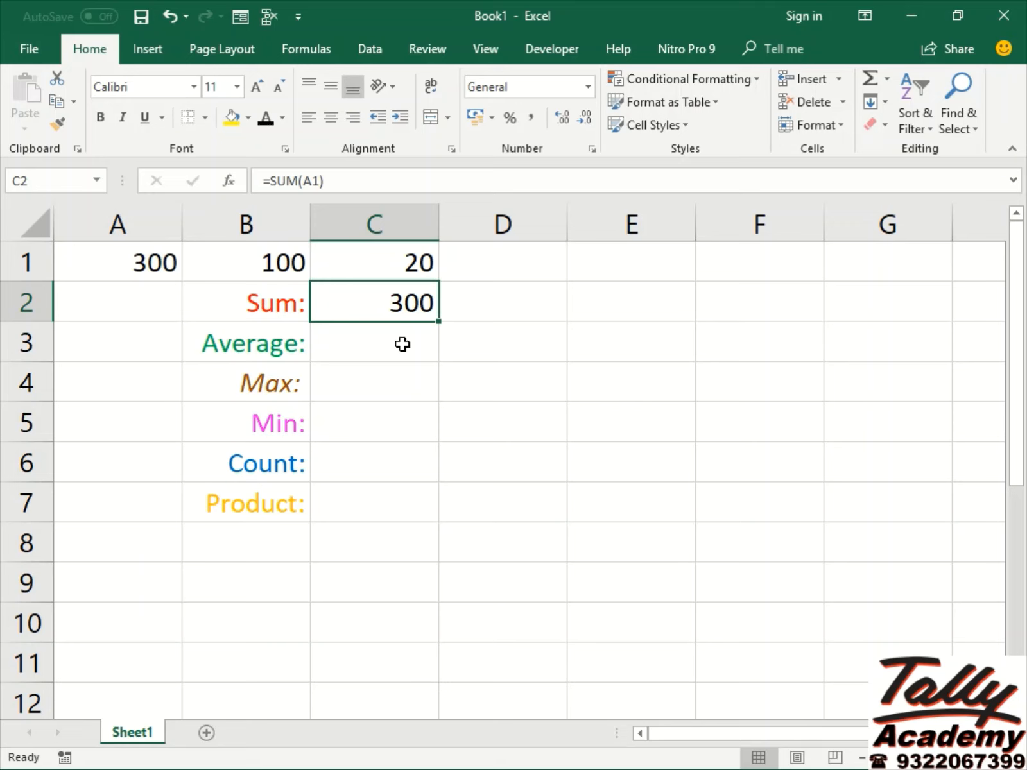
Step: Replace the formula in cell C2 with =SUM(A1,B1,C1), referencing the three cells individually
{"action": "type", "text": "=SUM"}
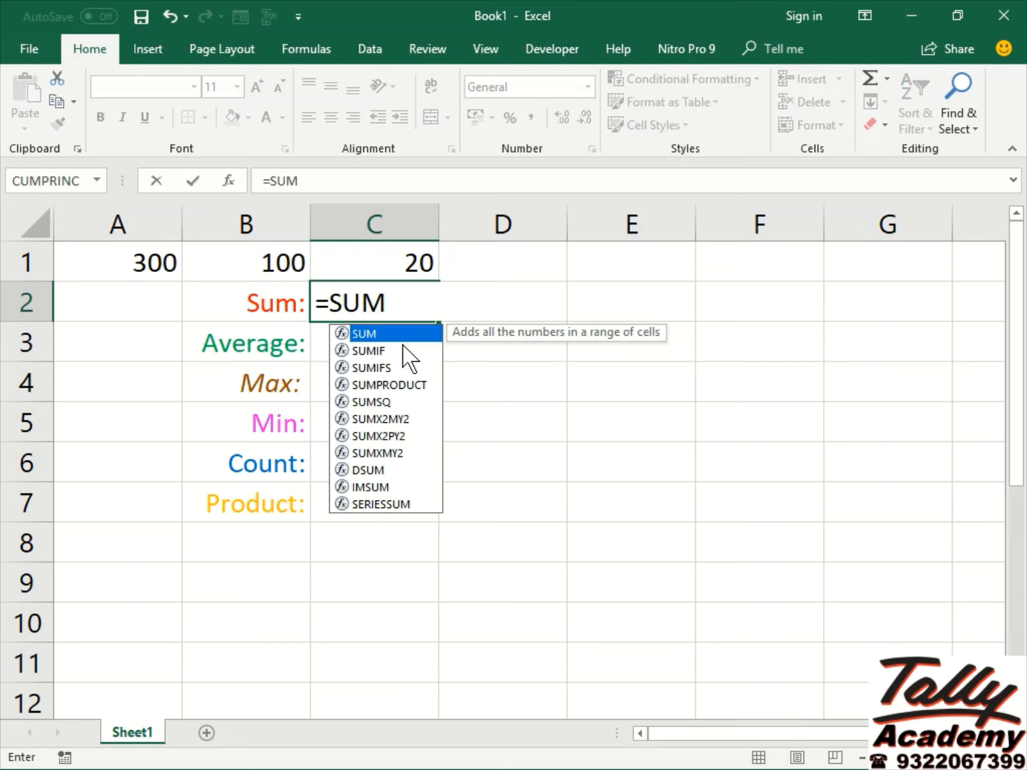
{"action": "type", "text": "("}
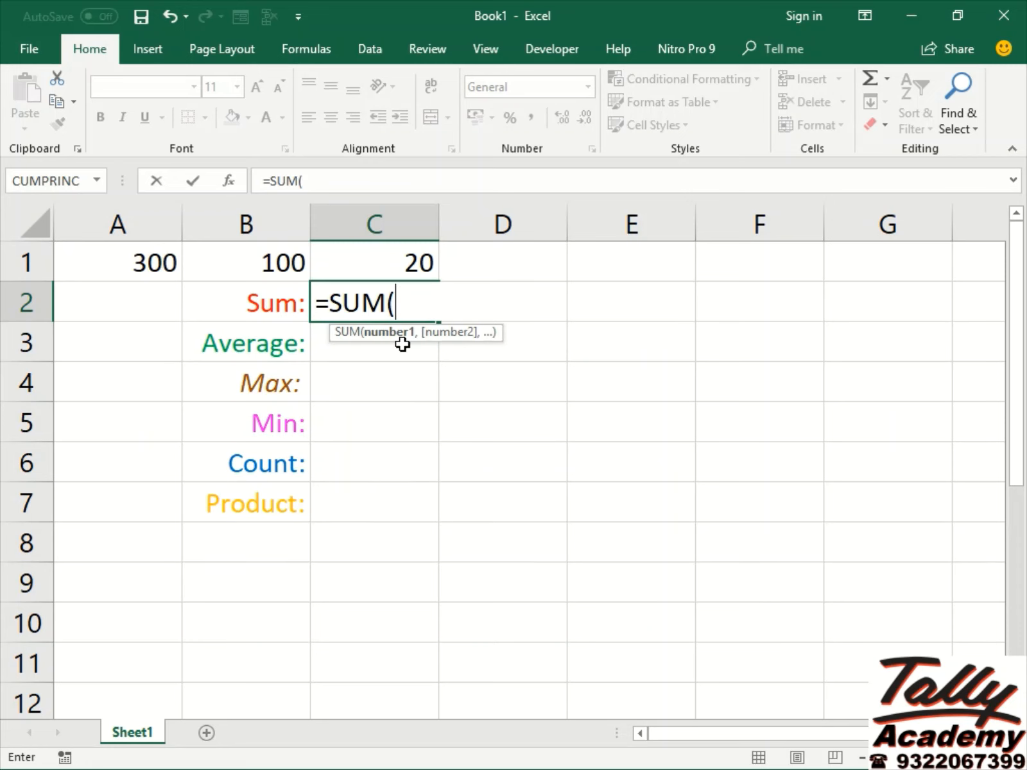
{"action": "left_click", "coordinate": [115, 264]}
{"action": "type", "text": ","}
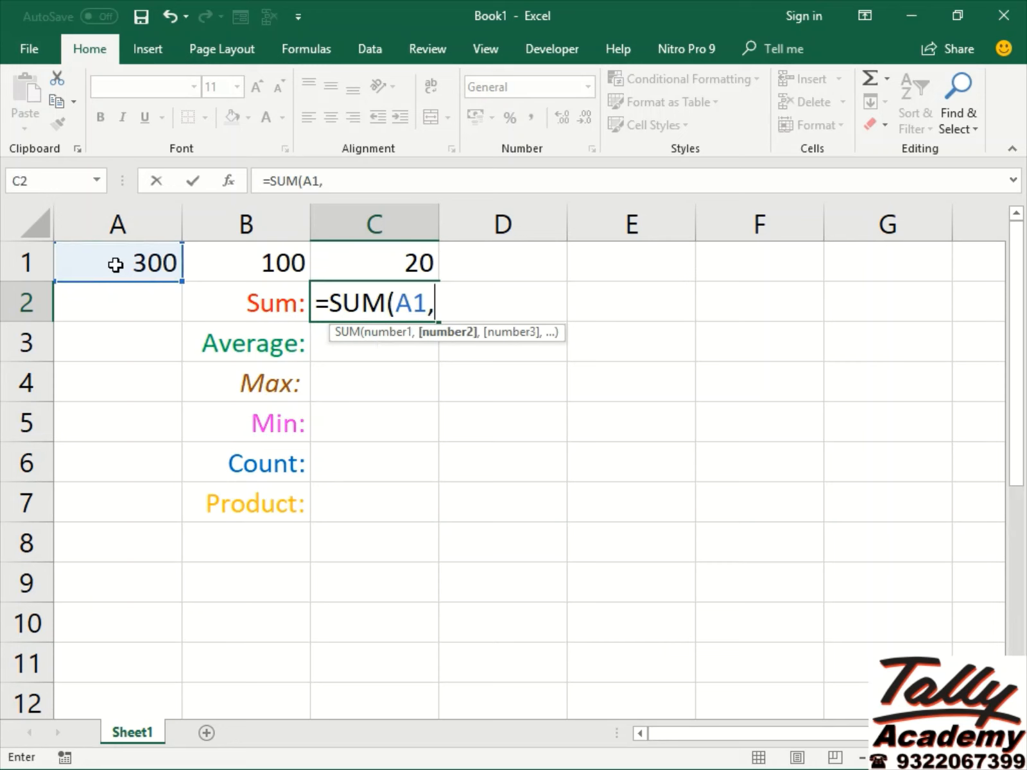
{"action": "left_click", "coordinate": [261, 258]}
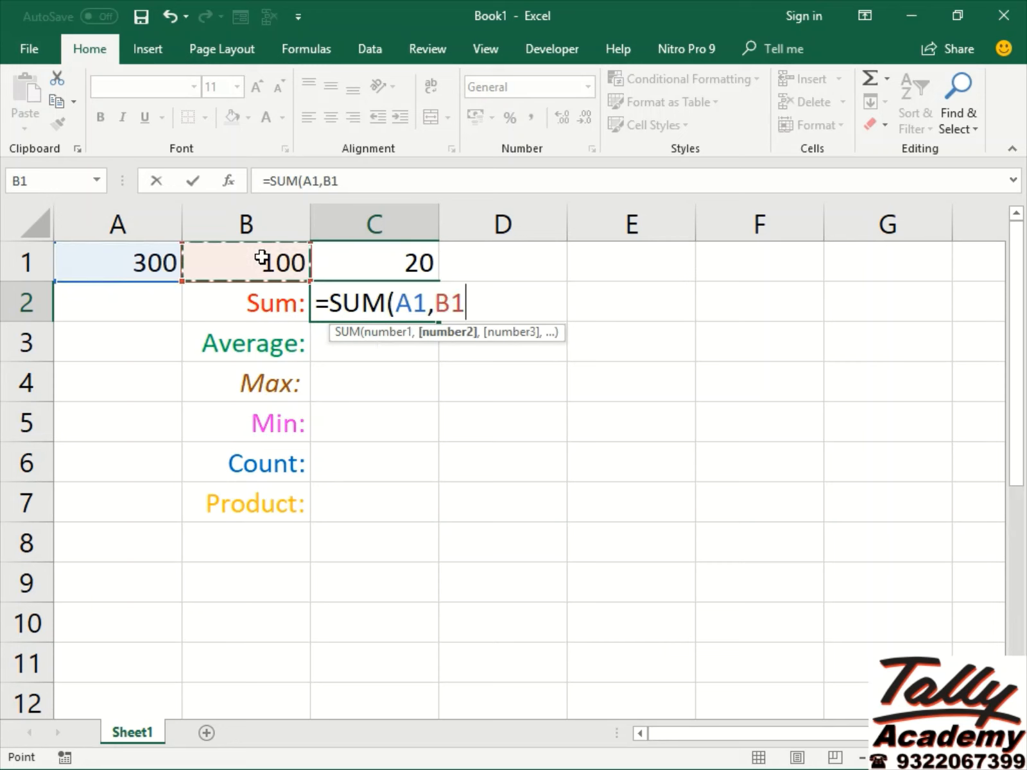
{"action": "type", "text": ","}
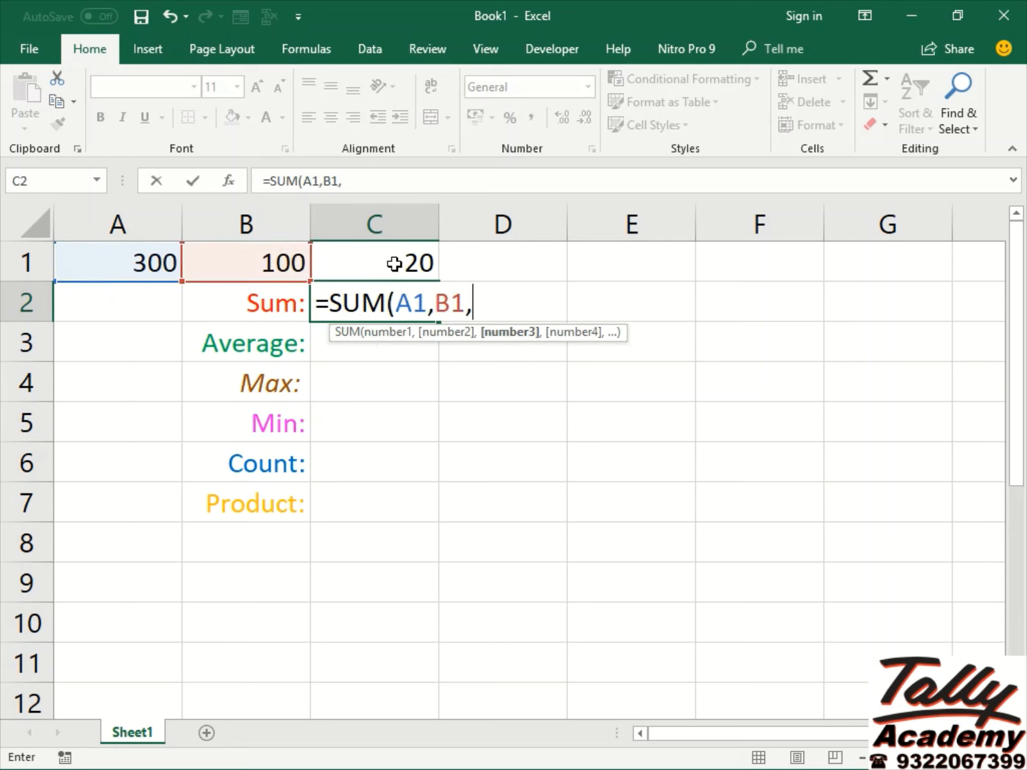
{"action": "left_click", "coordinate": [394, 264]}
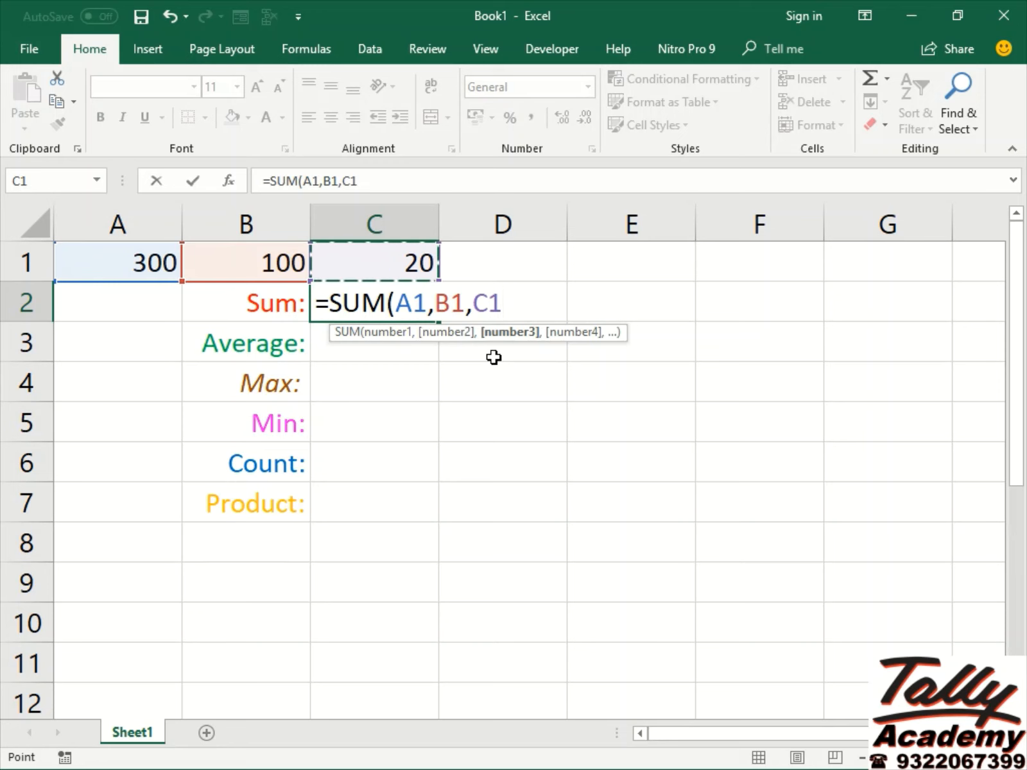
{"action": "type", "text": ")"}
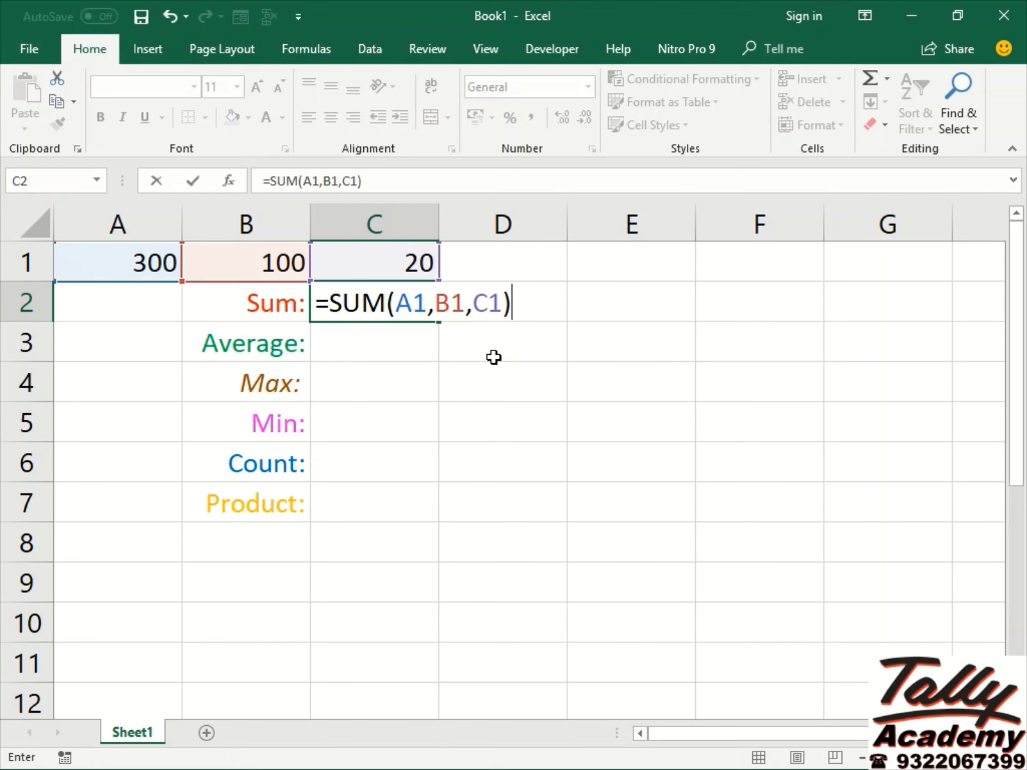
{"action": "key", "text": "ctrl+Return"}
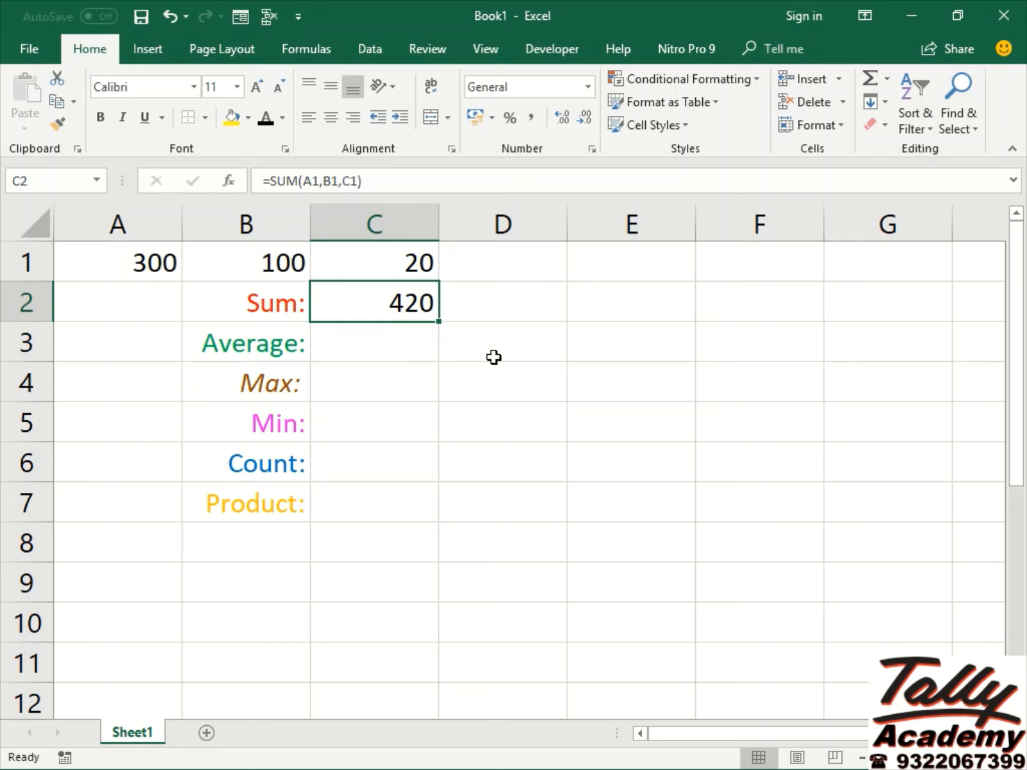
Step: Overwrite cell C2 with the range-based formula =SUM(A1:C1)
{"action": "type", "text": "=SUM"}
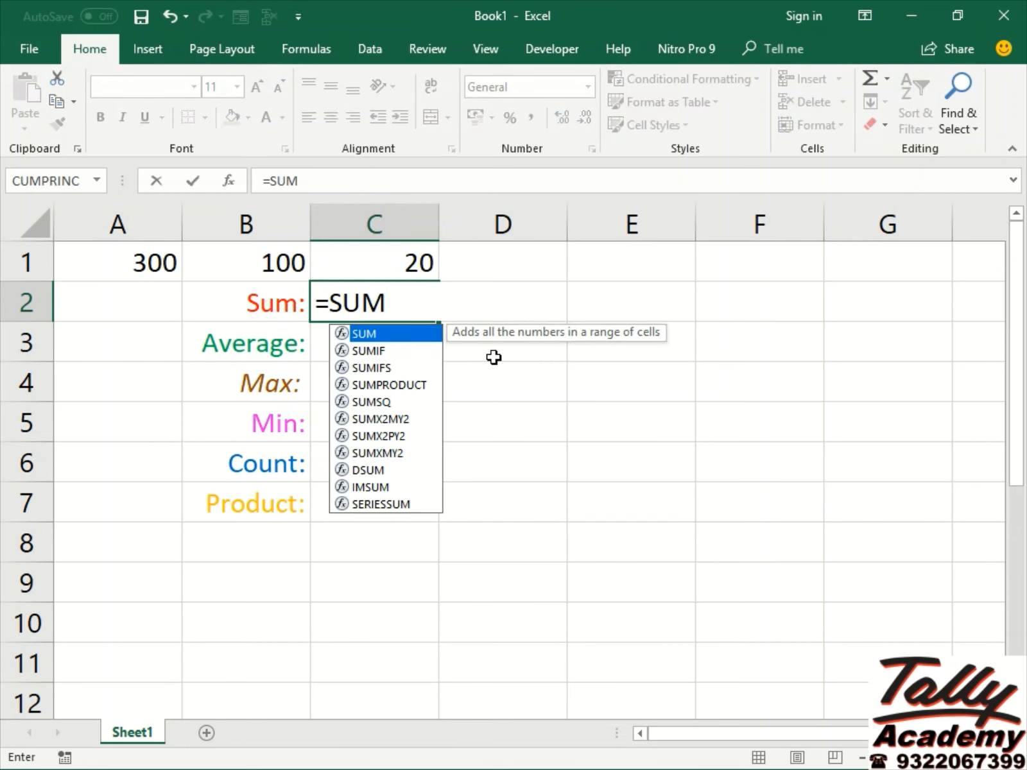
{"action": "type", "text": "("}
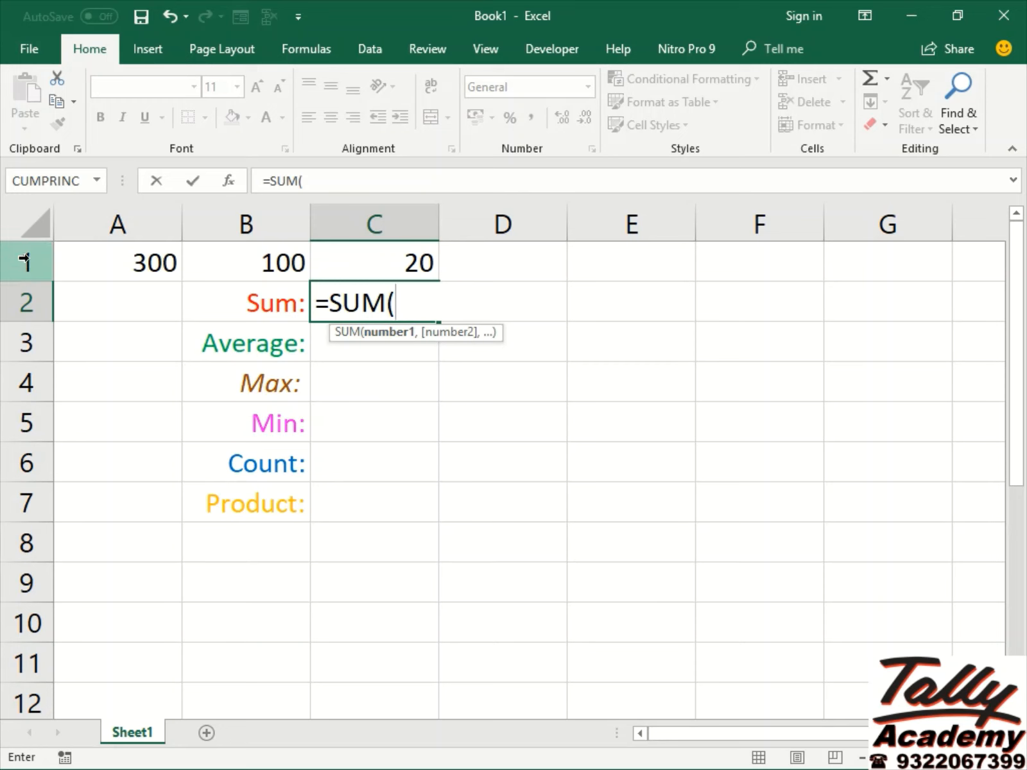
{"action": "left_click", "coordinate": [105, 263]}
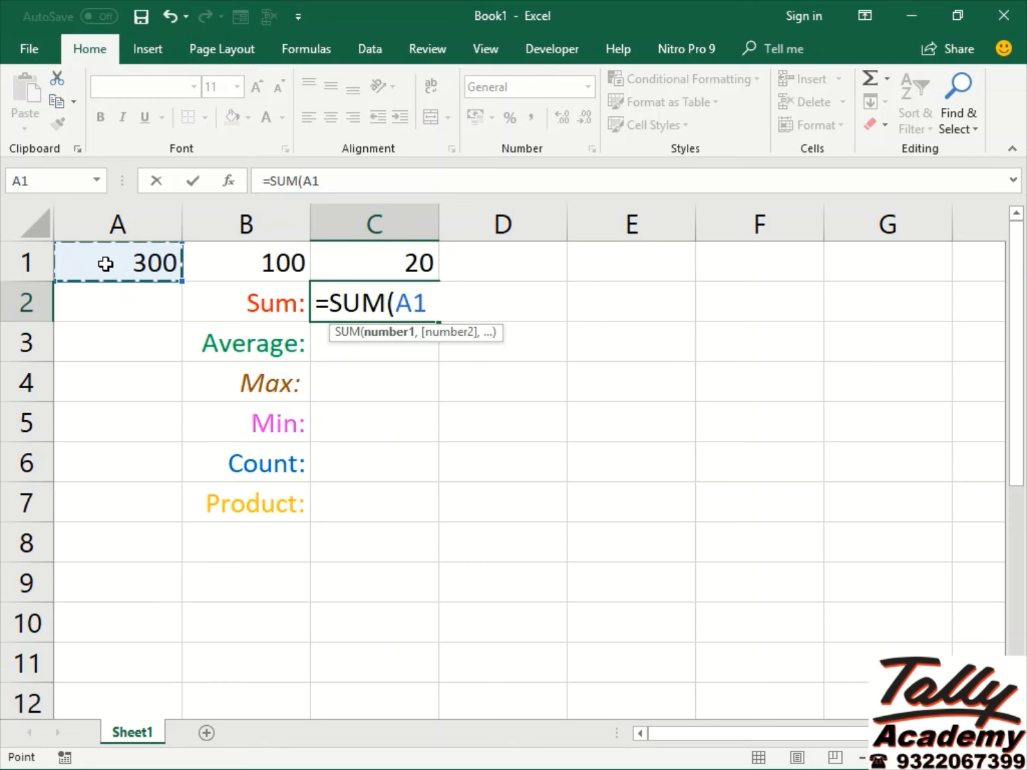
{"action": "key", "text": "shift+Right"}
{"action": "key", "text": "shift+Right"}
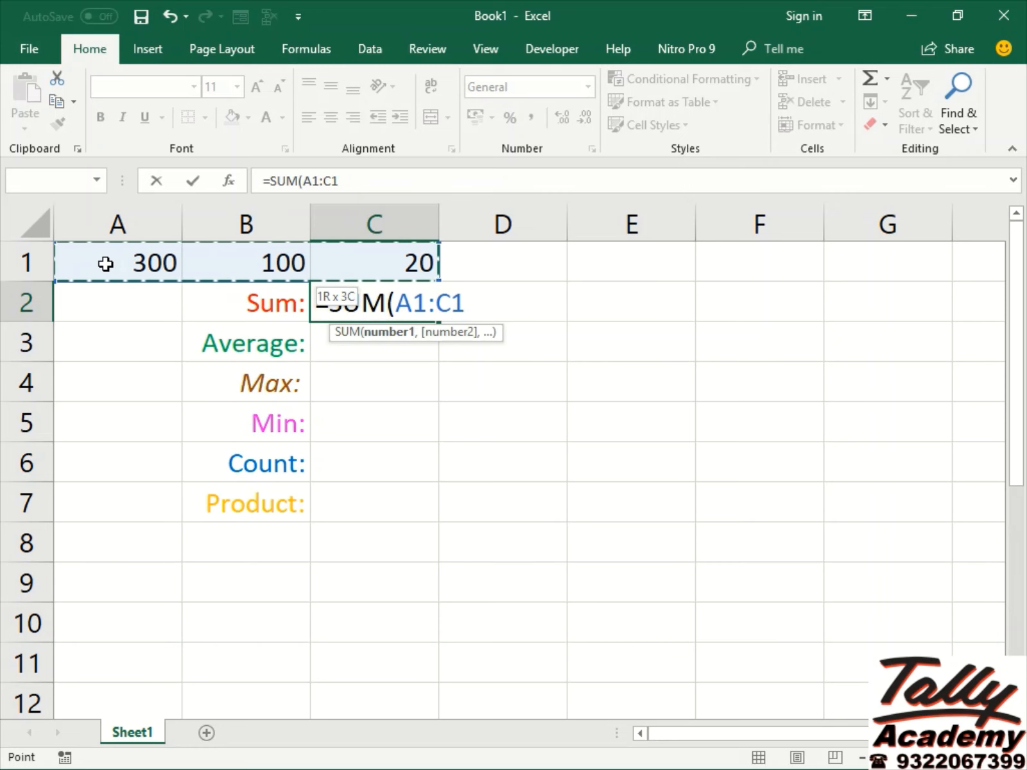
{"action": "type", "text": ")"}
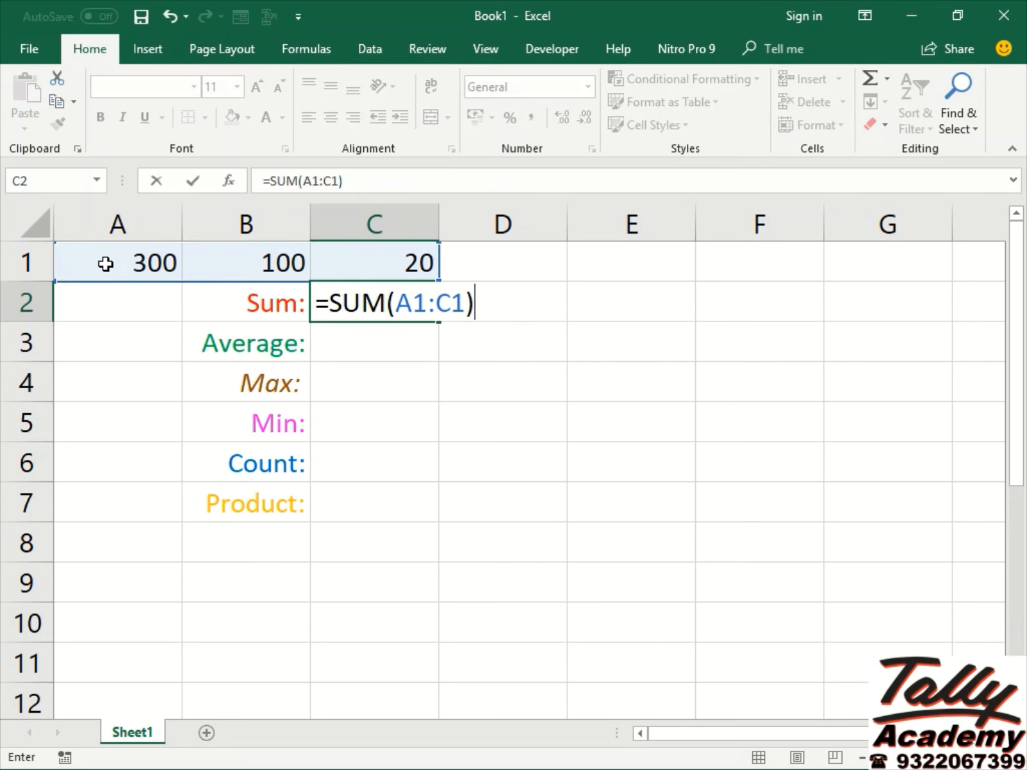
{"action": "key", "text": "ctrl+Return"}
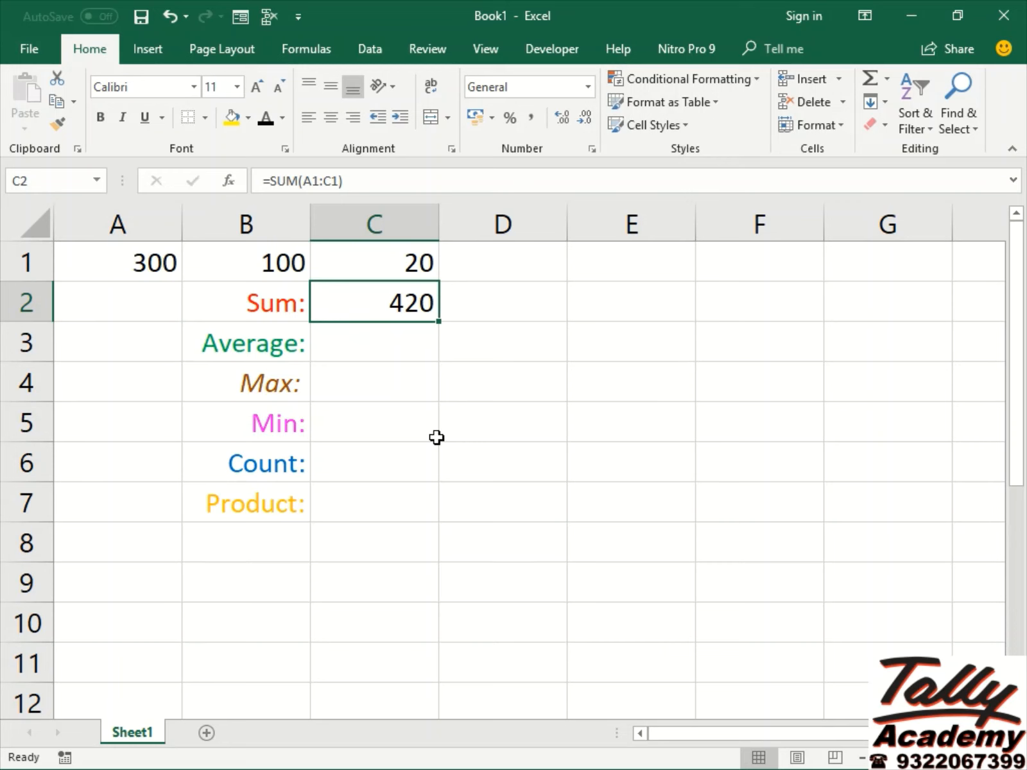
Step: Select cell C3, consult the AVERAGE Function section of the 03 Notes document in Word, and return to Excel
{"action": "key", "text": "Down"}
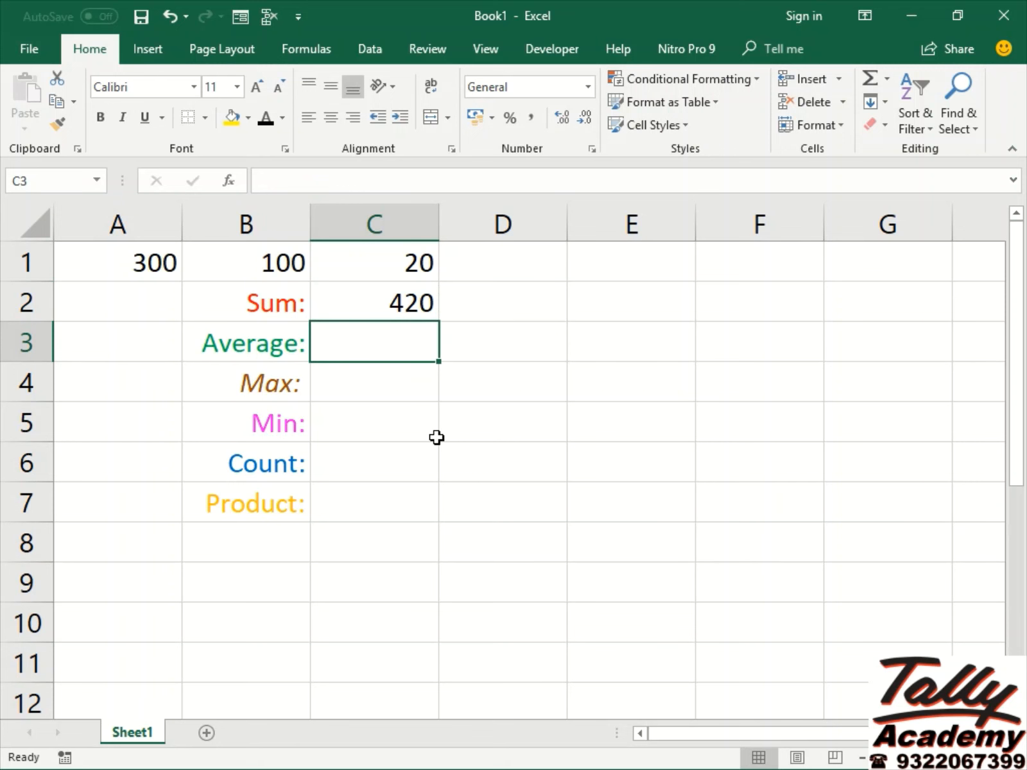
{"action": "key", "text": "alt+Tab"}
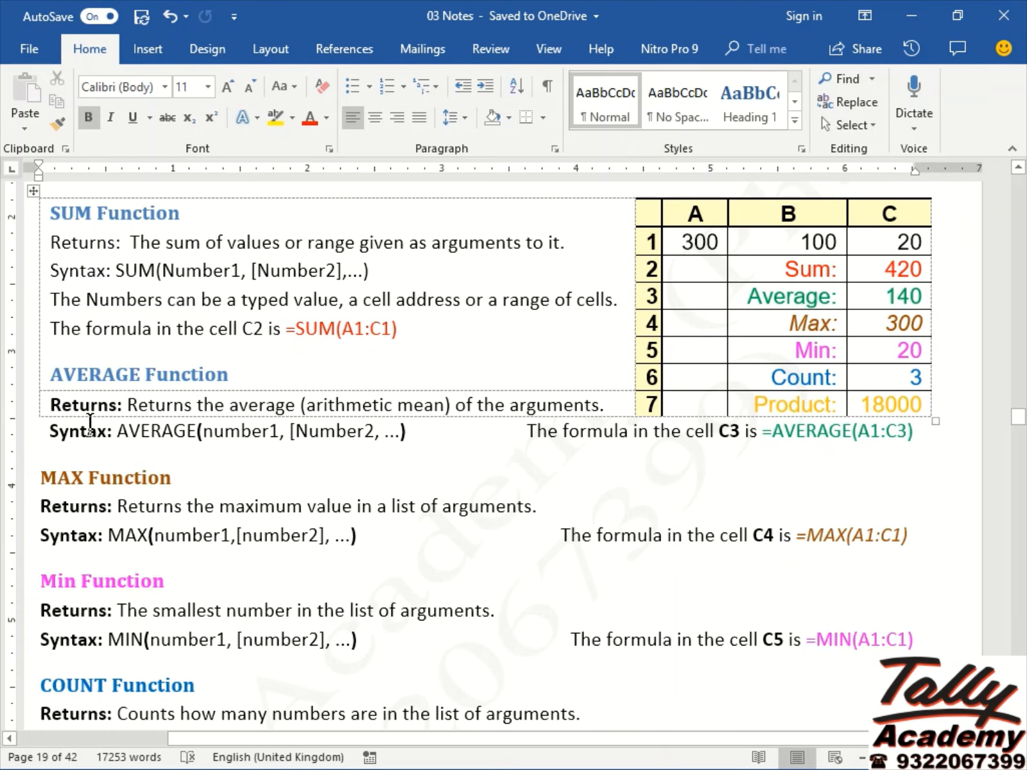
{"action": "key", "text": "alt+Tab"}
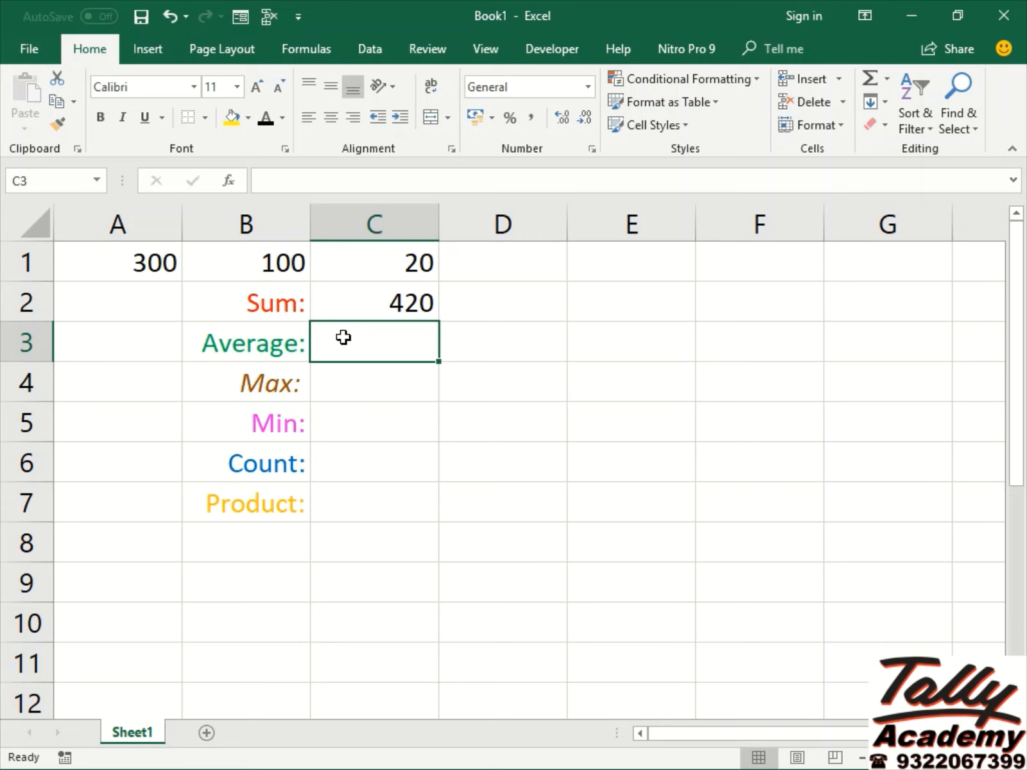
Step: Enter the manual average formula =(A1+B1+C1)/3 in cell C3 using references to the three numbers in row 1
{"action": "type", "text": "=("}
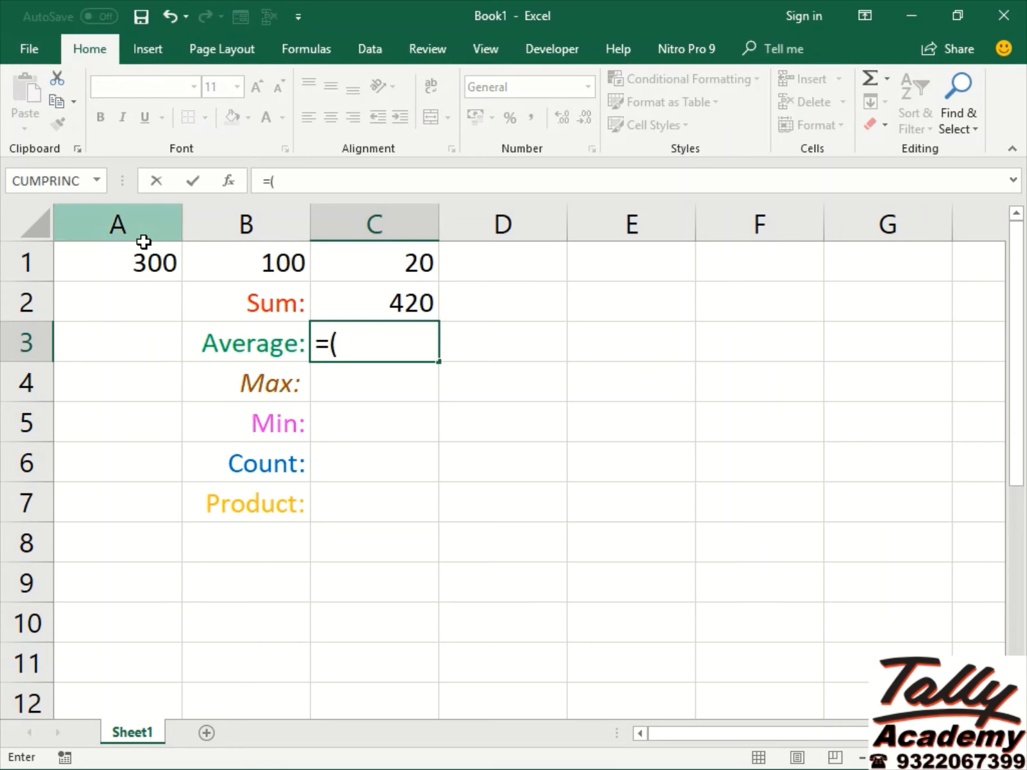
{"action": "left_click", "coordinate": [134, 262]}
{"action": "type", "text": "+"}
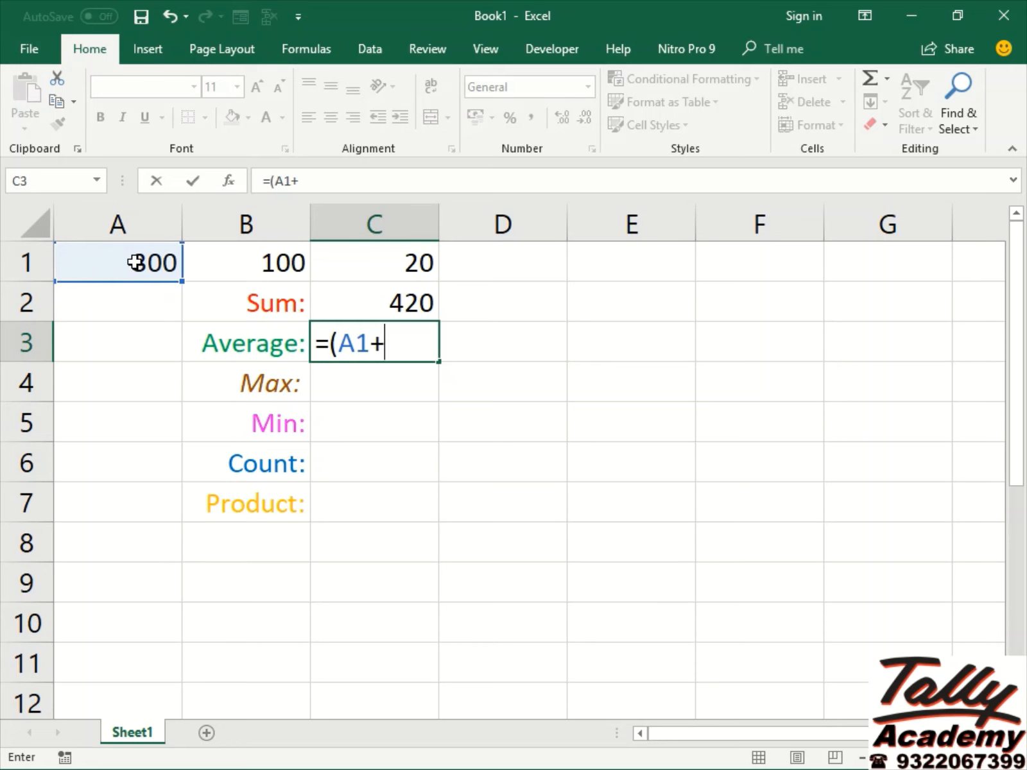
{"action": "left_click", "coordinate": [240, 263]}
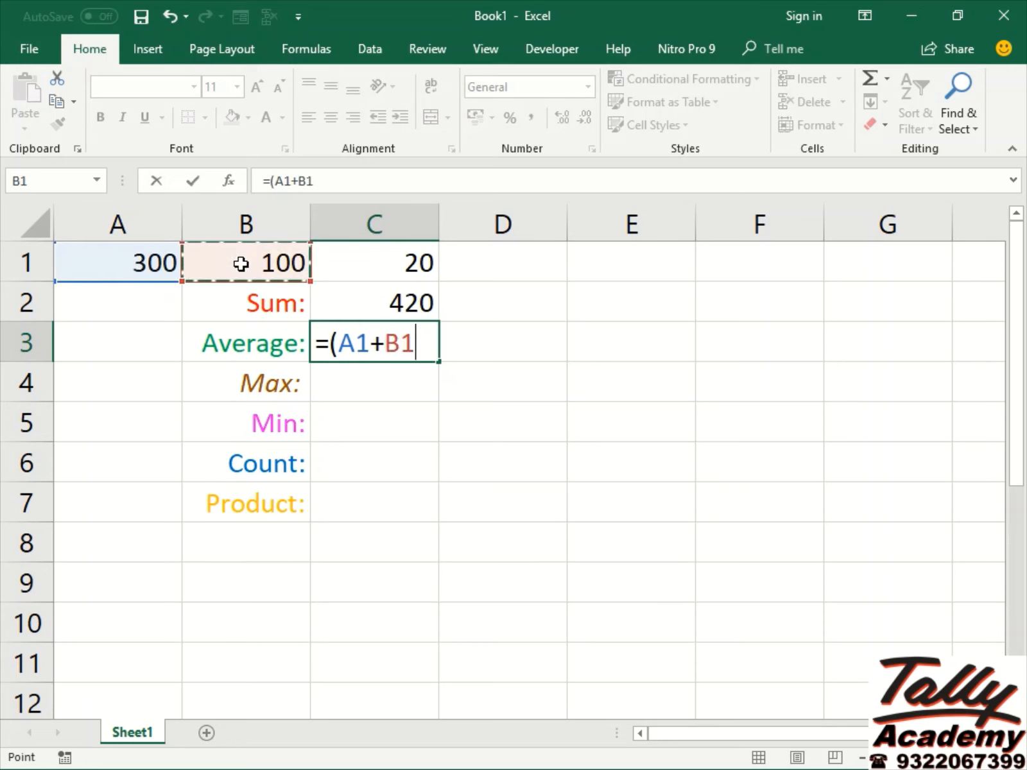
{"action": "type", "text": "+"}
{"action": "left_click", "coordinate": [346, 264]}
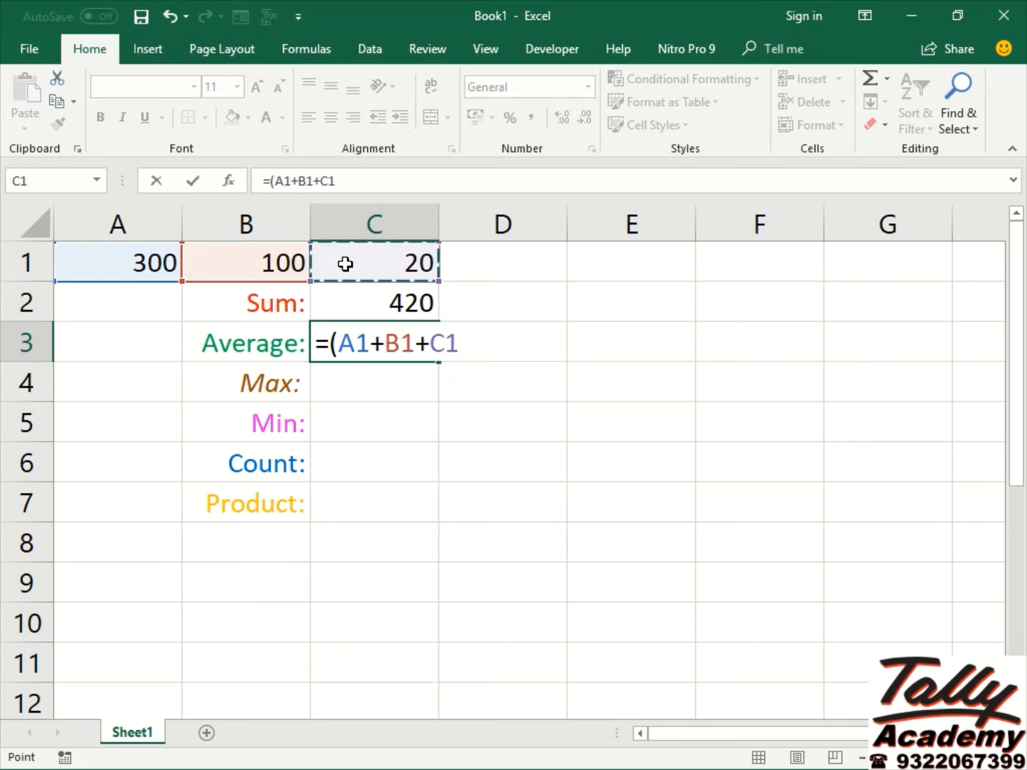
{"action": "type", "text": ")"}
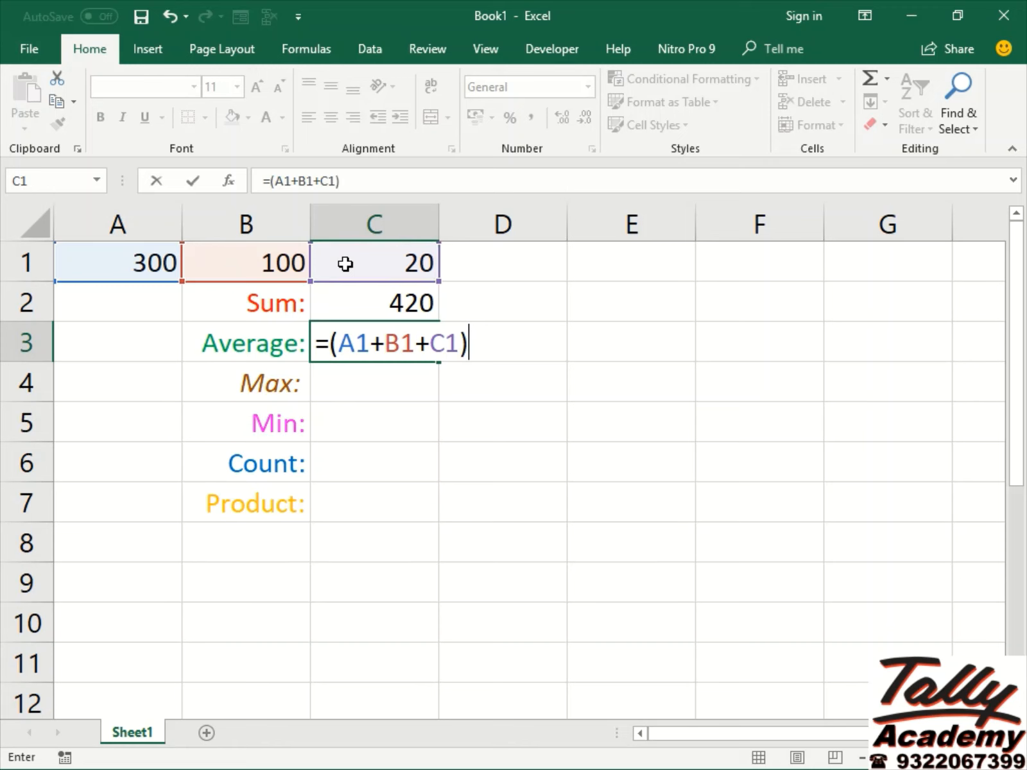
{"action": "type", "text": "/3"}
{"action": "key", "text": "ctrl+Return"}
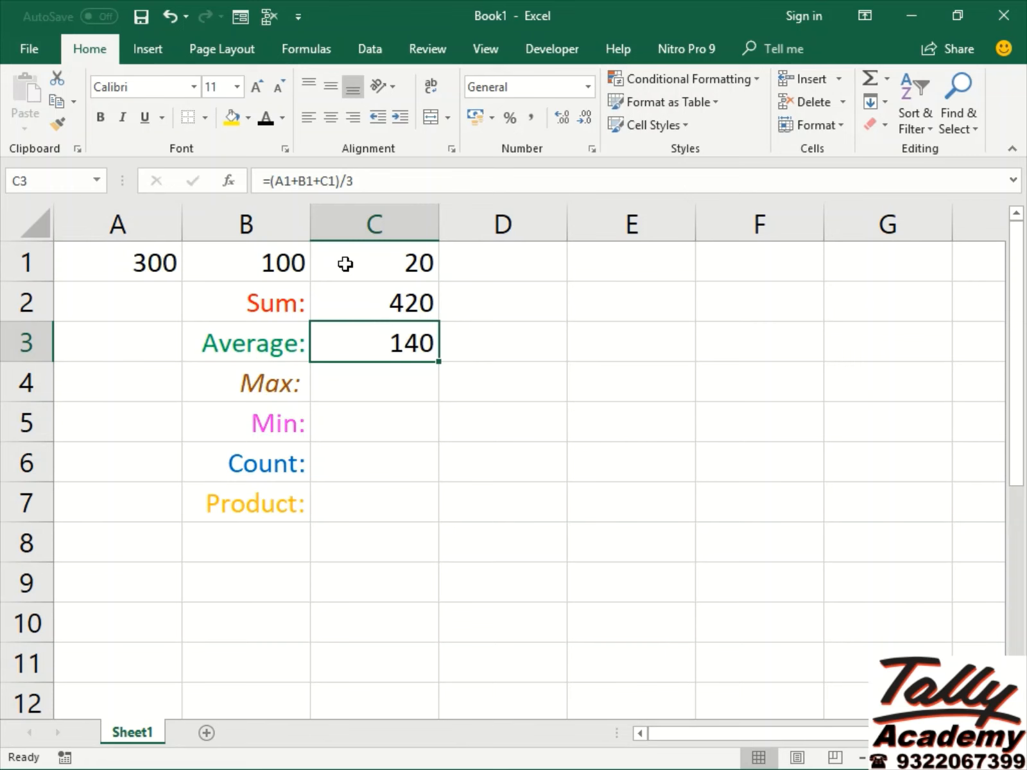
Step: Edit the C3 formula, converting the A1+B1+C1 part inside the parentheses to its calculated value, so it reads =(420)/3
{"action": "key", "text": "F2"}
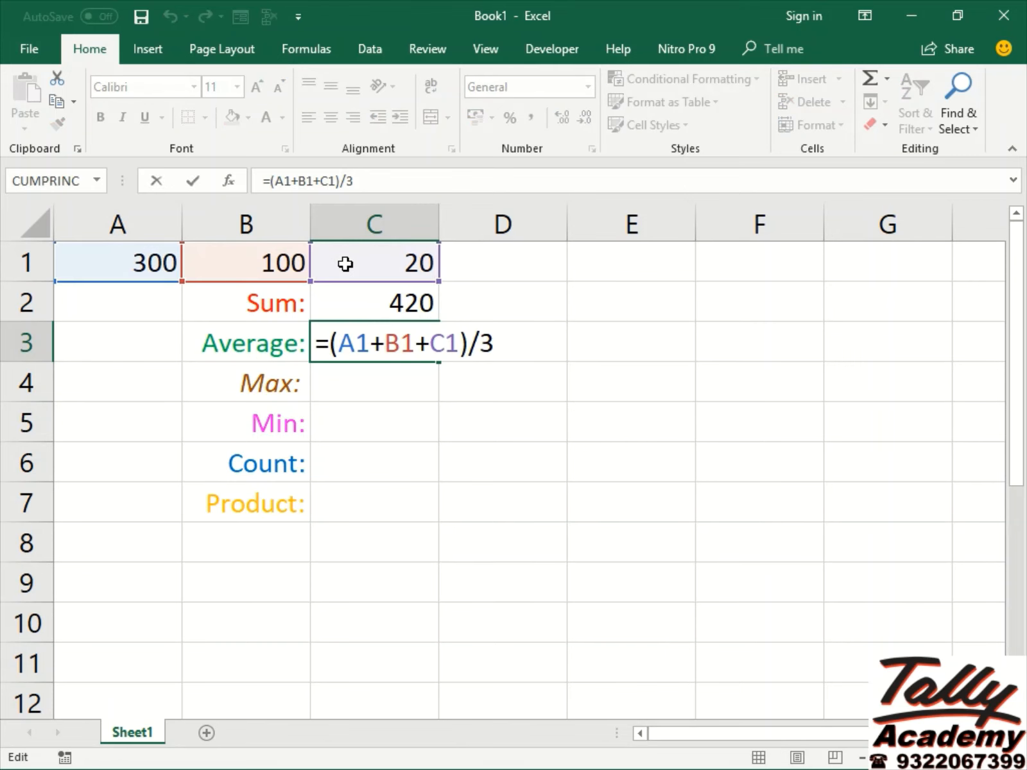
{"action": "key", "text": "ctrl"}
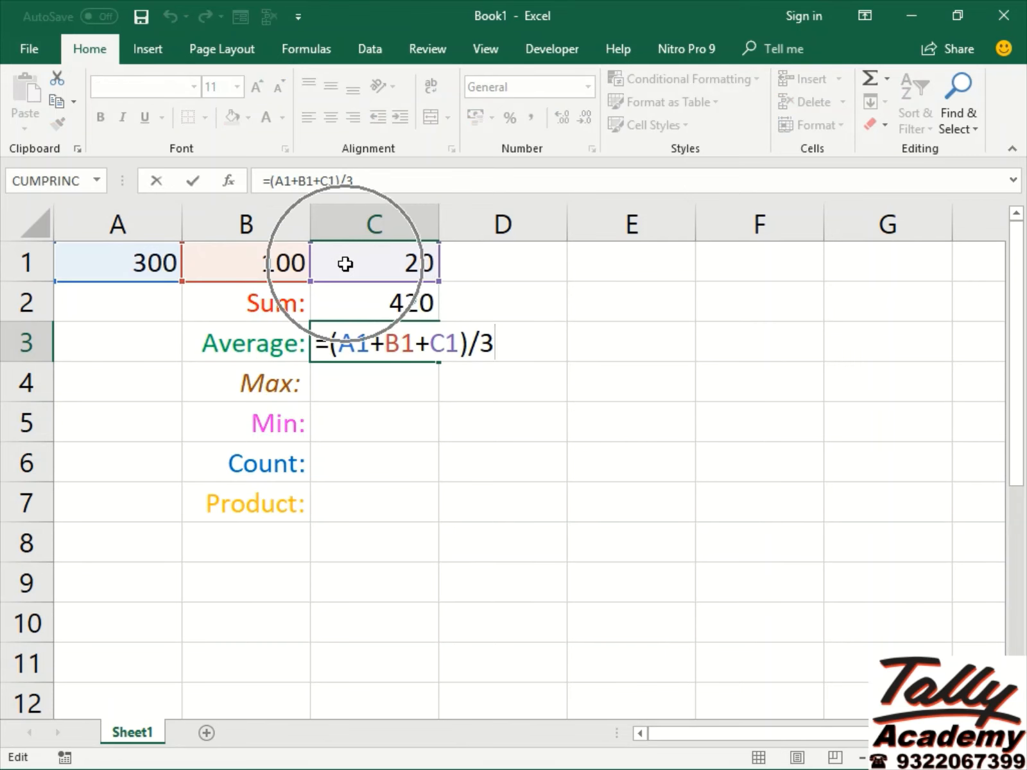
{"action": "key", "text": "ctrl+Left"}
{"action": "key", "text": "ctrl+shift+Left"}
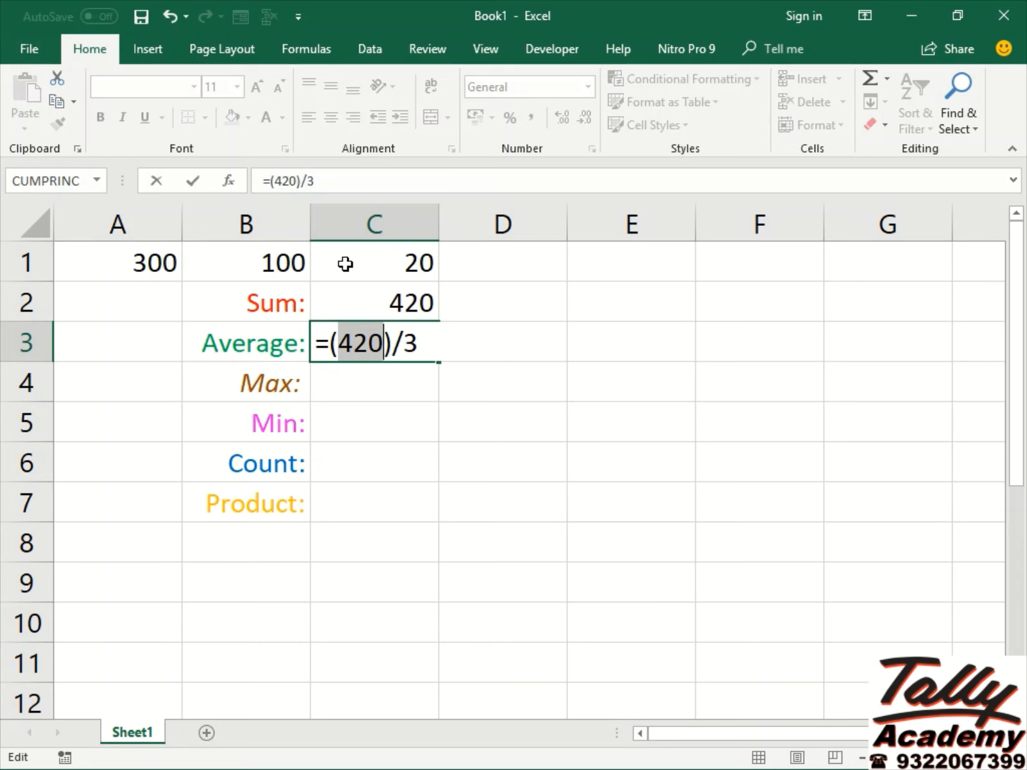
{"action": "key", "text": "Return"}
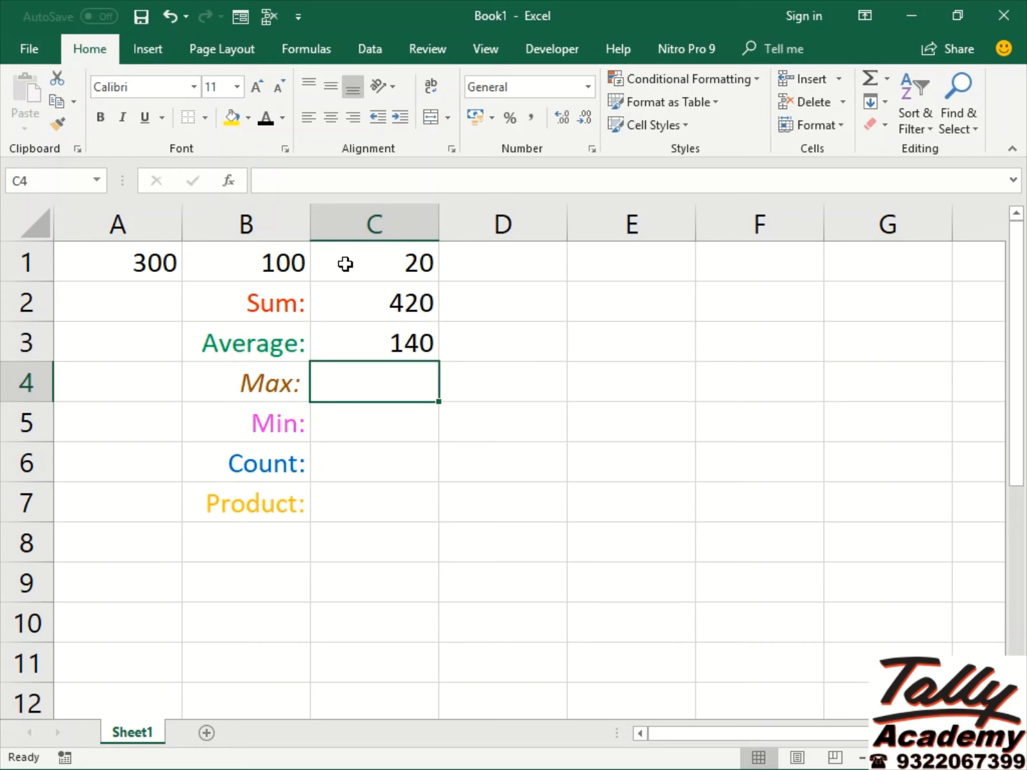
Step: Replace the formula in cell C3 with =AVERAGE(A1,B1,C1), using individual references to the three numbers in row 1
{"action": "key", "text": "Up"}
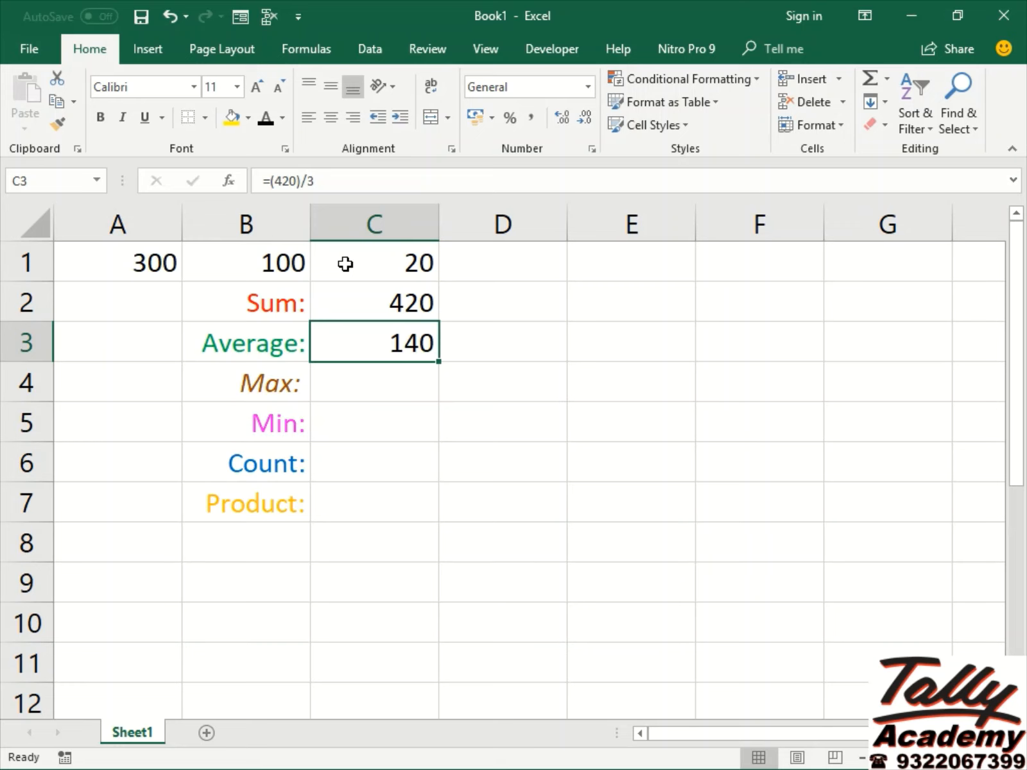
{"action": "type", "text": "=AVERAGE"}
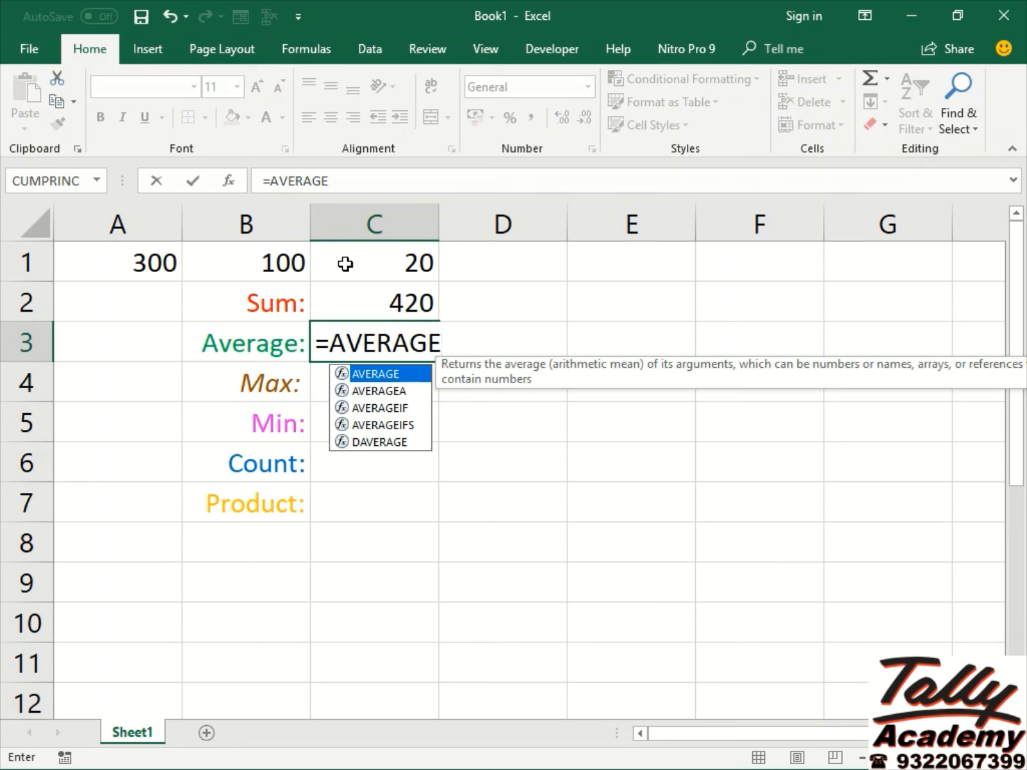
{"action": "type", "text": "("}
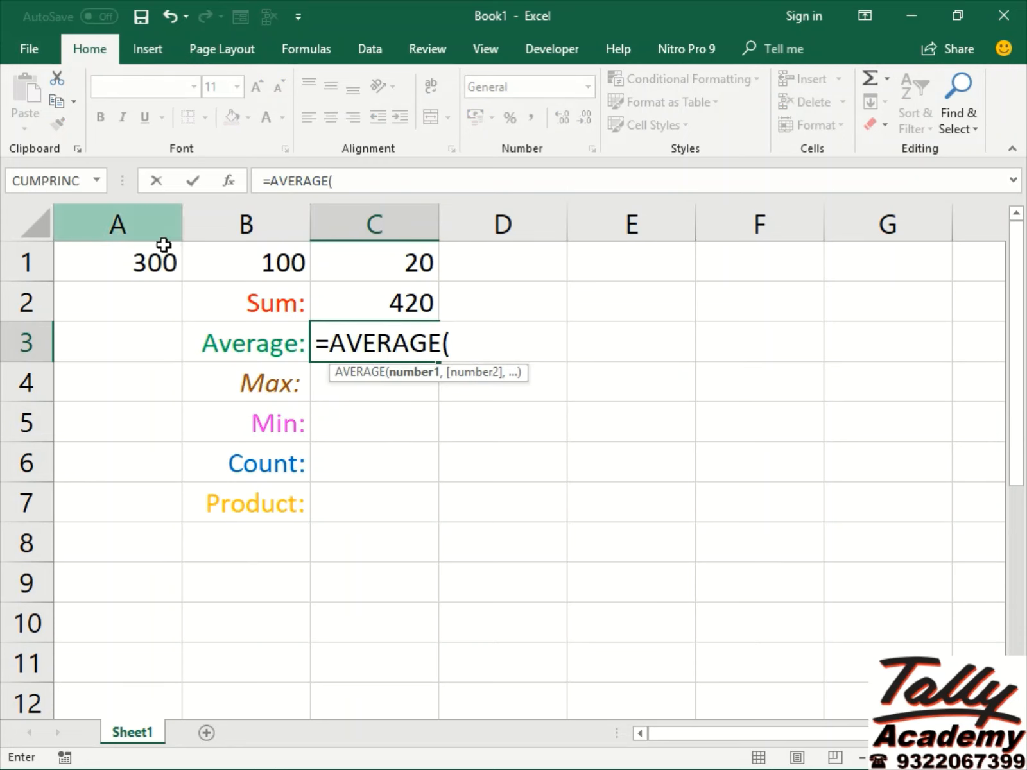
{"action": "left_click", "coordinate": [133, 261]}
{"action": "type", "text": ","}
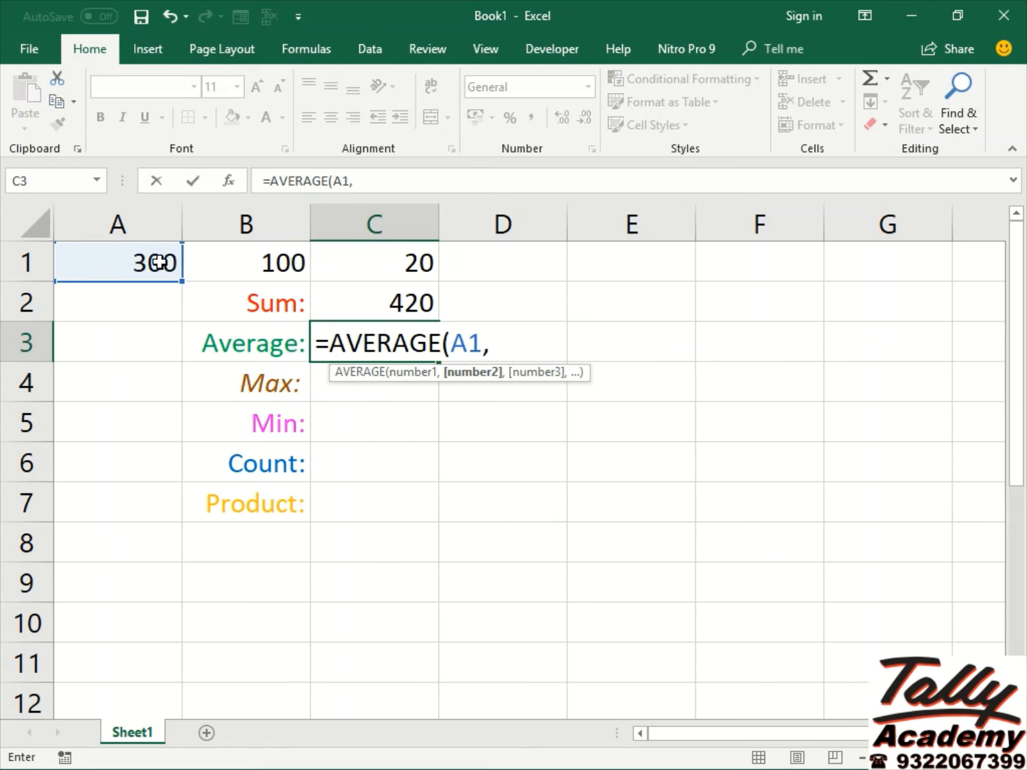
{"action": "left_click", "coordinate": [223, 263]}
{"action": "type", "text": ","}
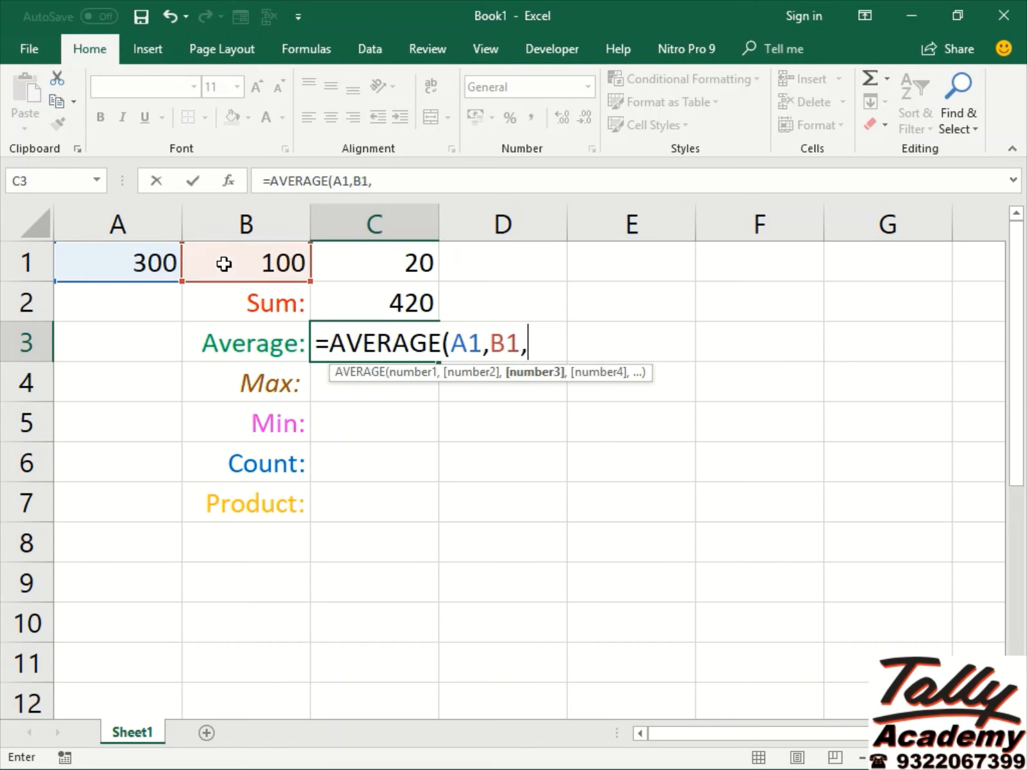
{"action": "left_click", "coordinate": [342, 261]}
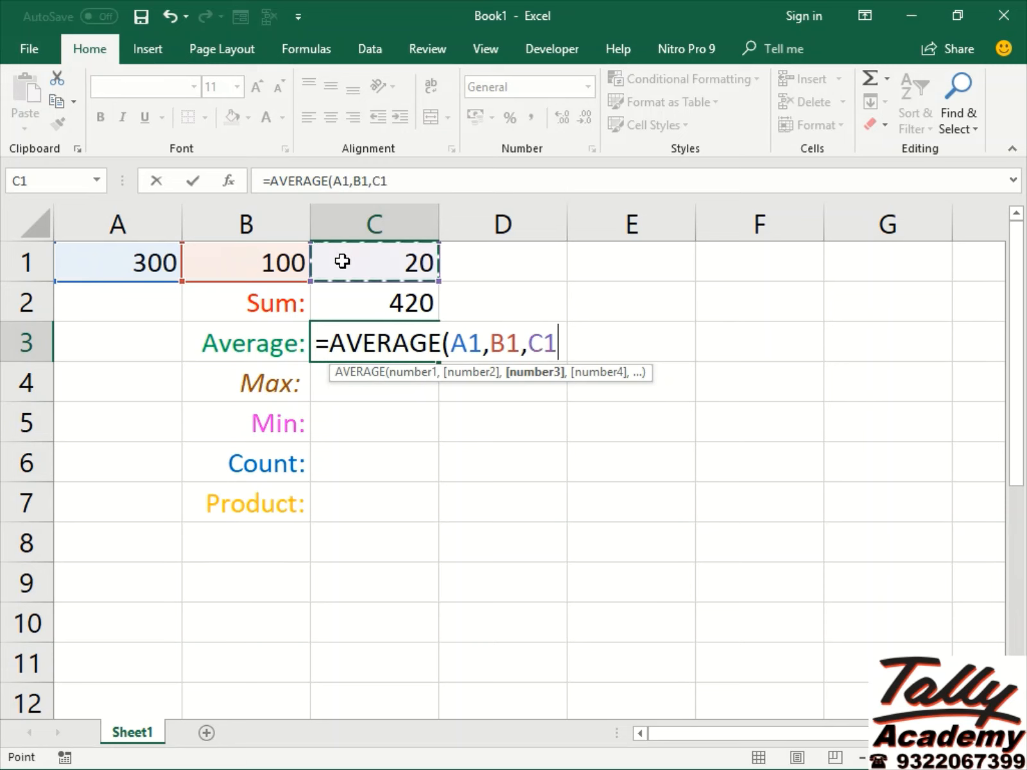
{"action": "type", "text": ")"}
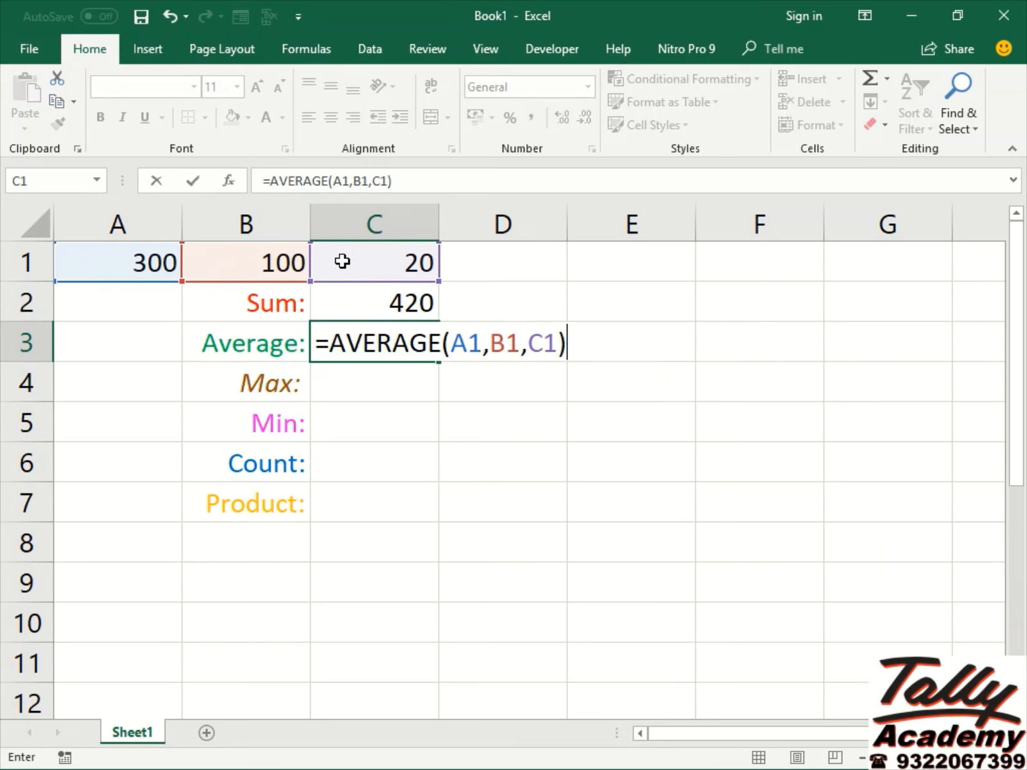
{"action": "key", "text": "ctrl+Return"}
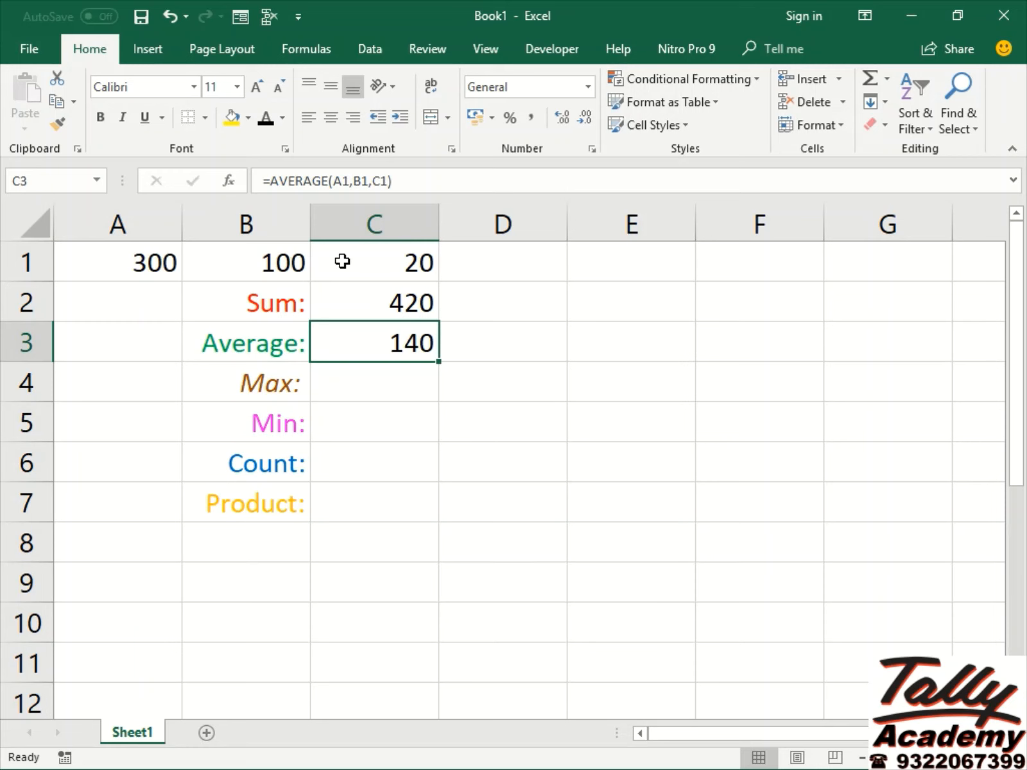
Step: Edit the C3 formula, replacing the three separate cell references with the range A1:C1 so it reads =AVERAGE(A1:C1)
{"action": "key", "text": "F2"}
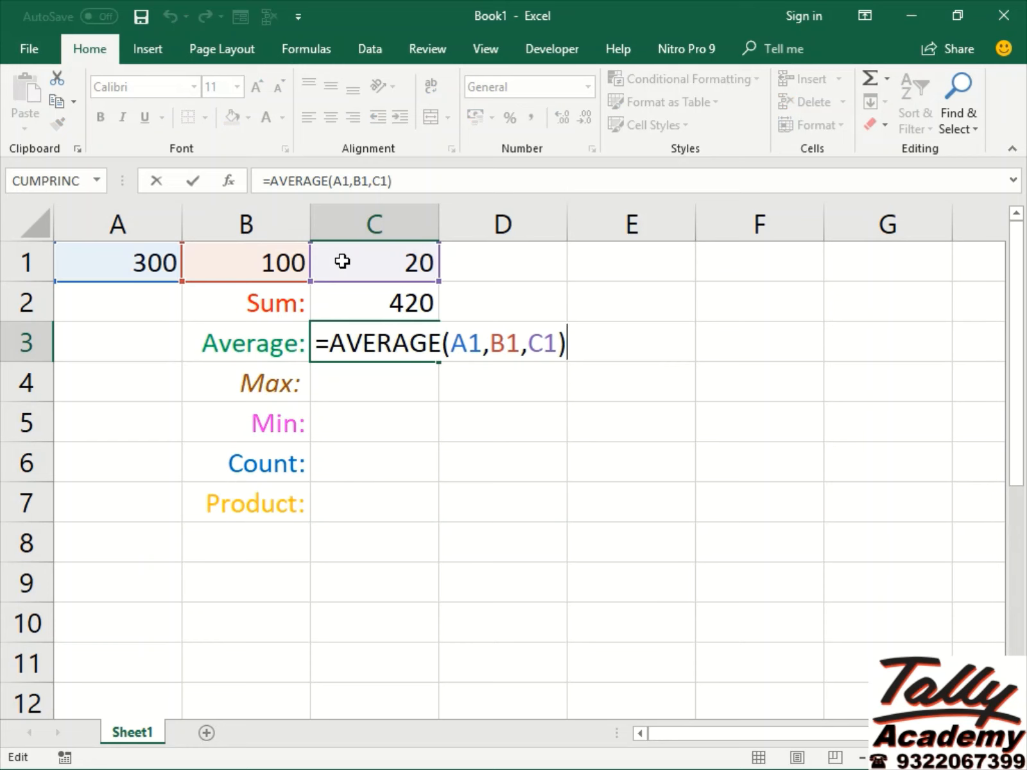
{"action": "key", "text": "Left"}
{"action": "key", "text": "BackSpace"}
{"action": "key", "text": "BackSpace"}
{"action": "key", "text": "BackSpace"}
{"action": "key", "text": "BackSpace"}
{"action": "key", "text": "BackSpace"}
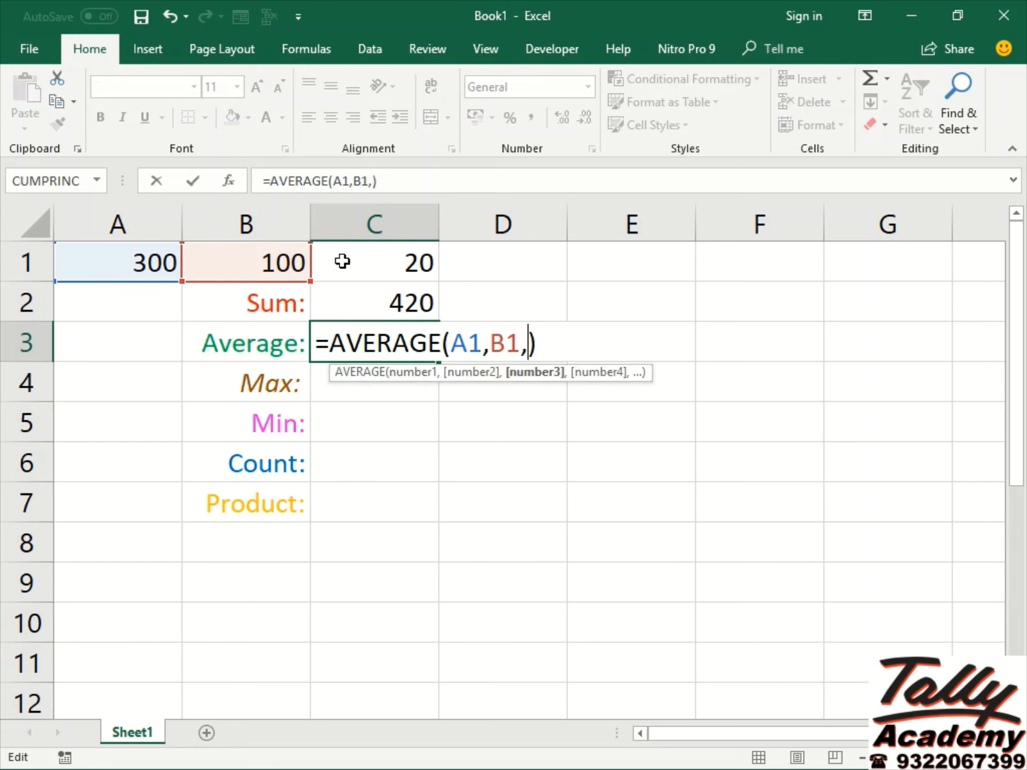
{"action": "key", "text": "BackSpace"}
{"action": "key", "text": "BackSpace"}
{"action": "key", "text": "BackSpace"}
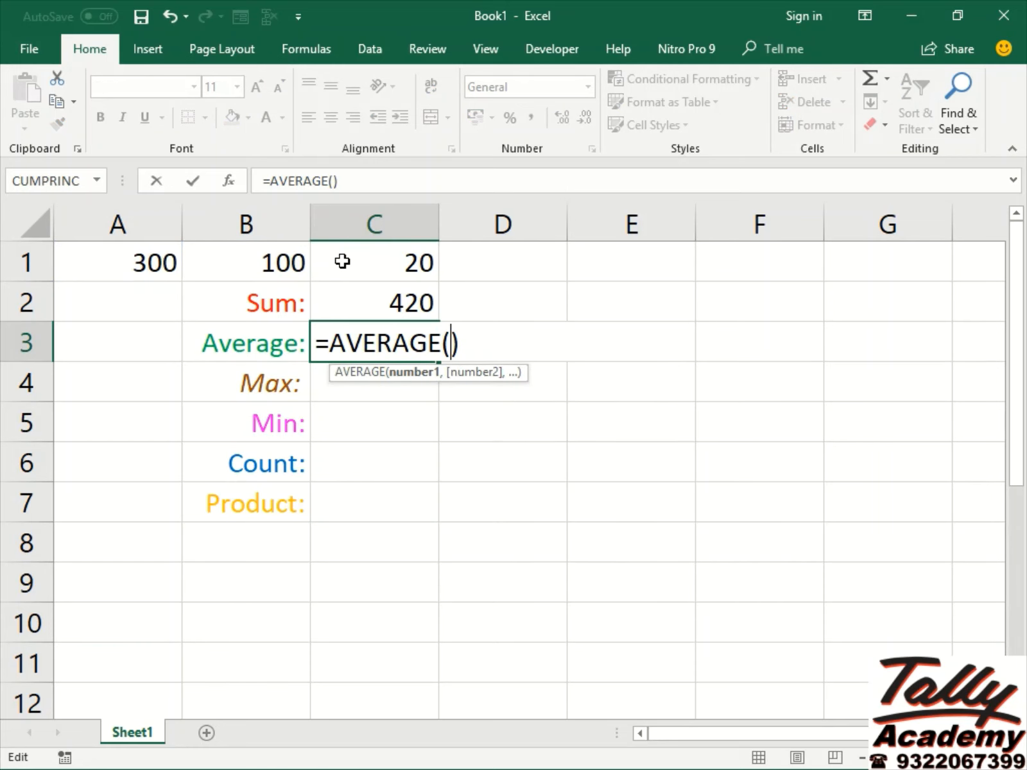
{"action": "left_click", "coordinate": [114, 263]}
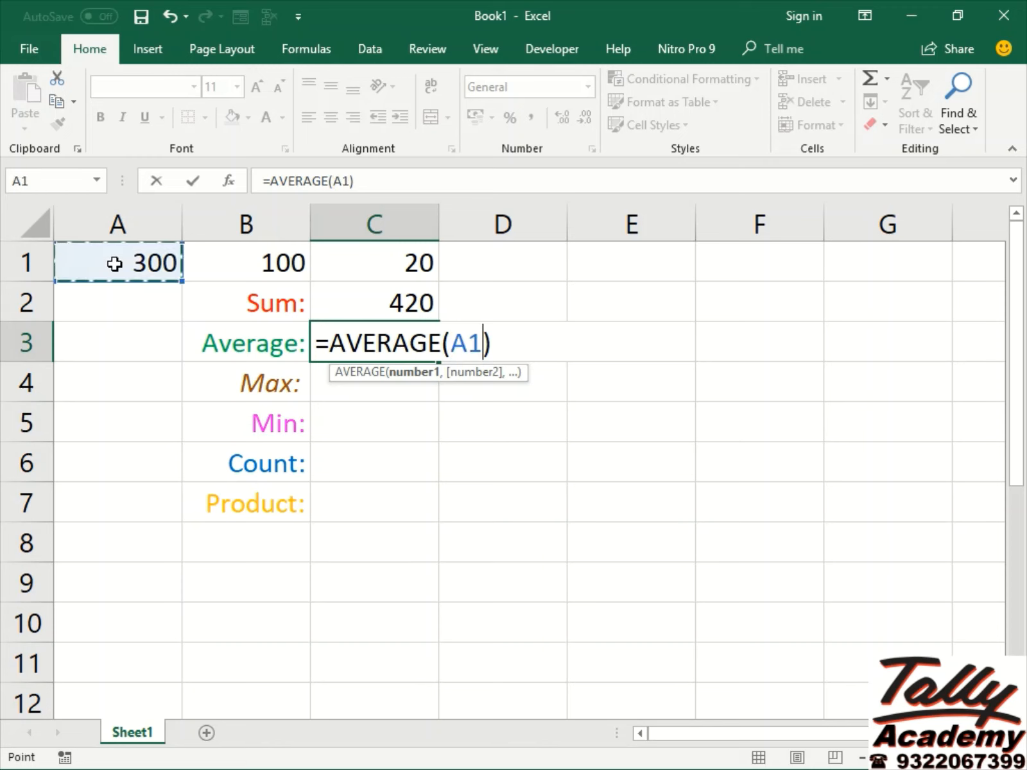
{"action": "left_click", "coordinate": [380, 263], "text": "shift"}
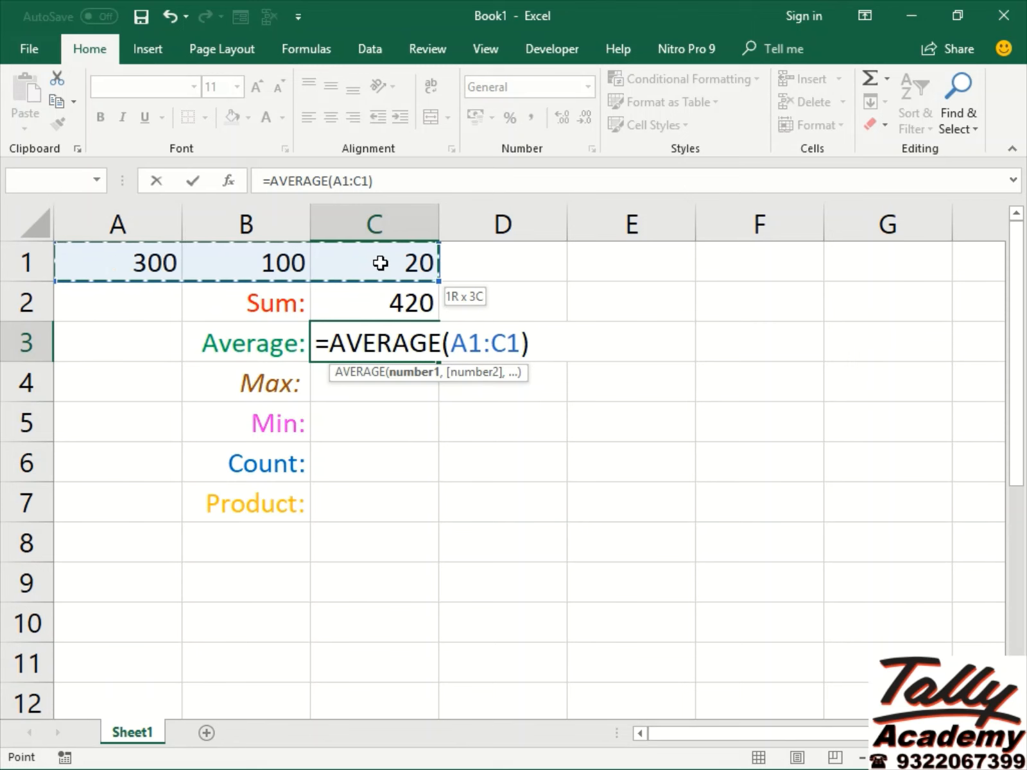
{"action": "key", "text": "ctrl+Return"}
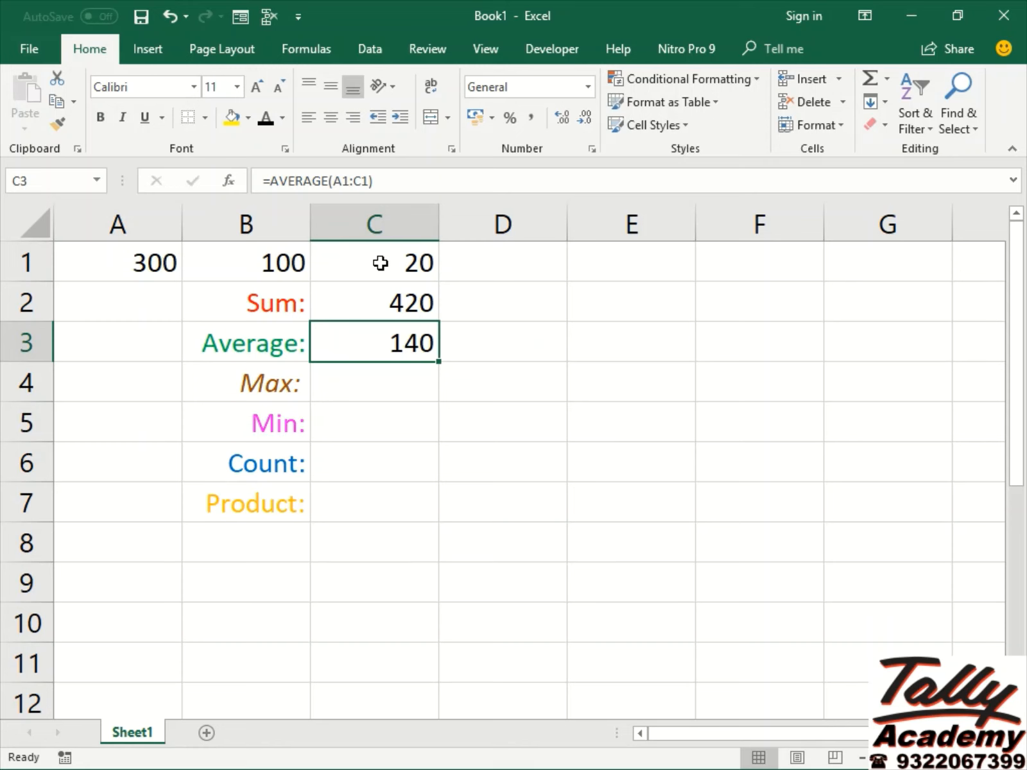
Step: Re-enter the whole formula =AVERAGE(A1:C1) in cell C3 from scratch, overwriting the existing one
{"action": "type", "text": "=AVERAGE("}
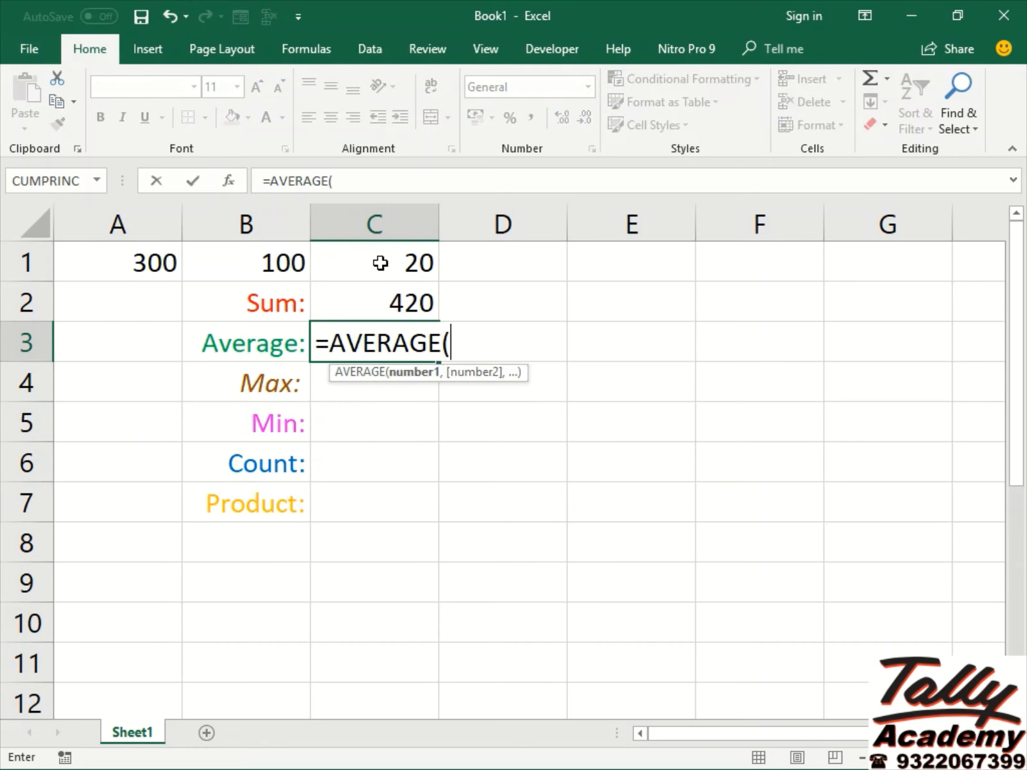
{"action": "left_click", "coordinate": [381, 263]}
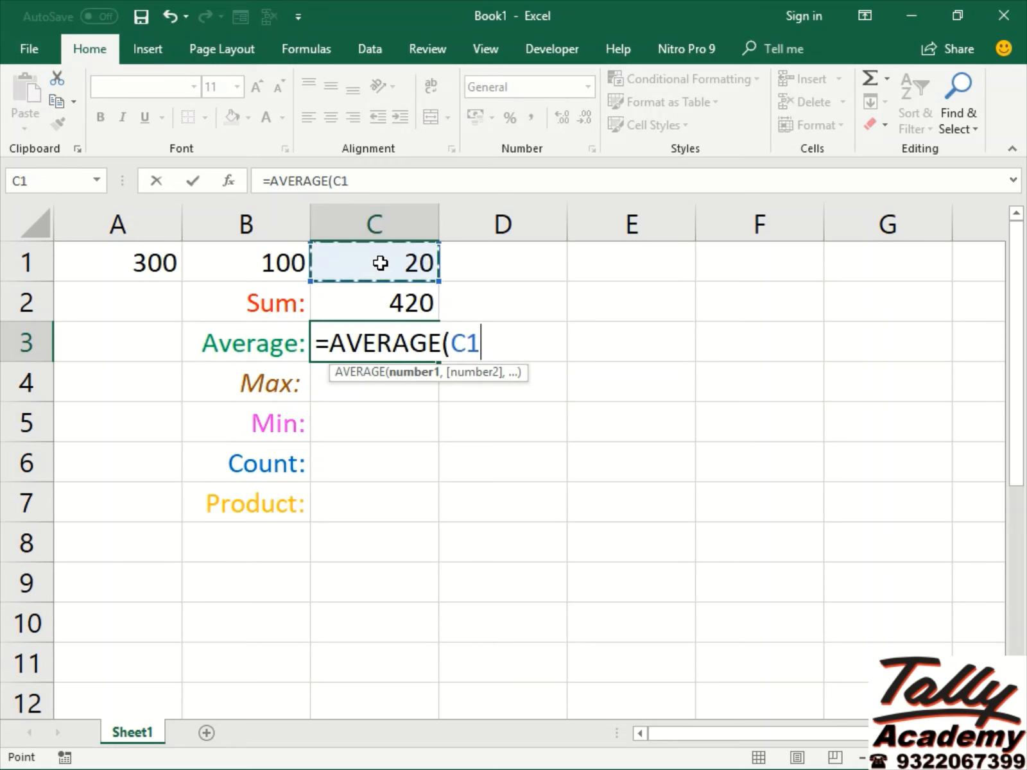
{"action": "key", "text": "Left"}
{"action": "key", "text": "Left"}
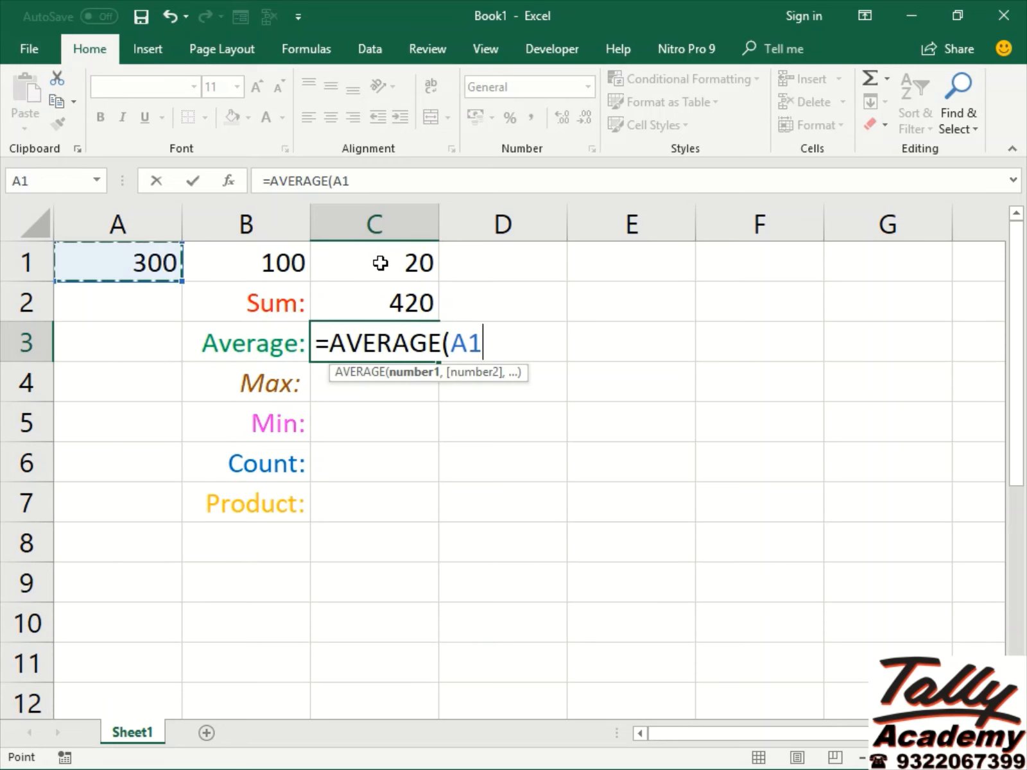
{"action": "key", "text": "shift+Right"}
{"action": "key", "text": "shift+Right"}
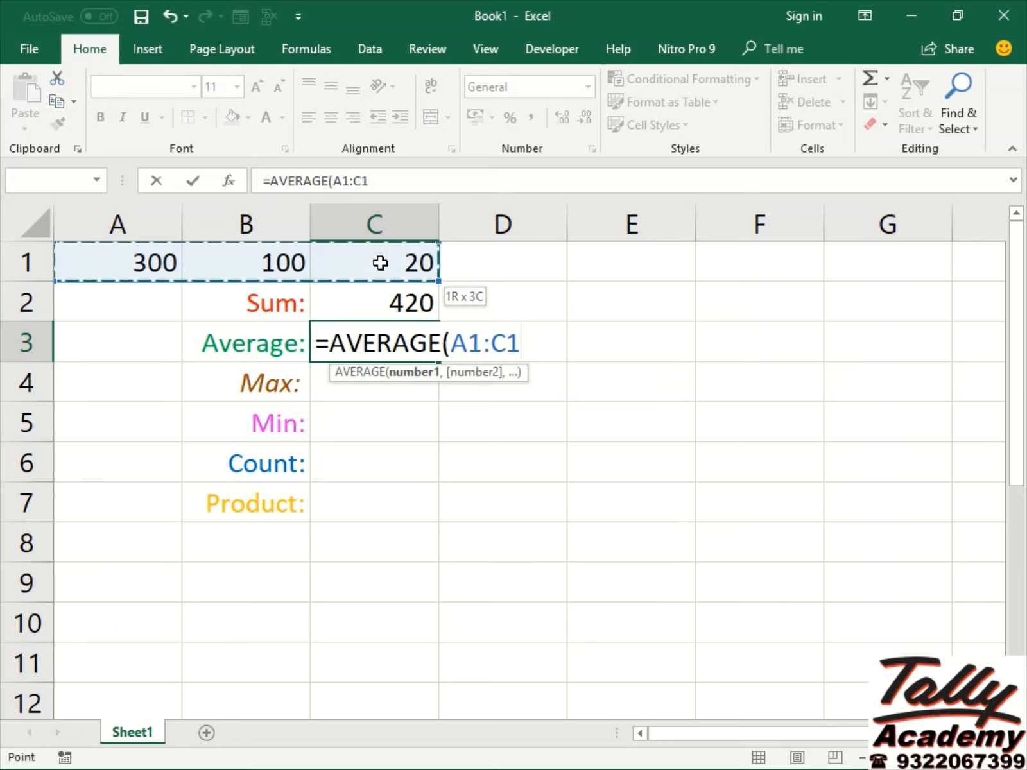
{"action": "type", "text": ")"}
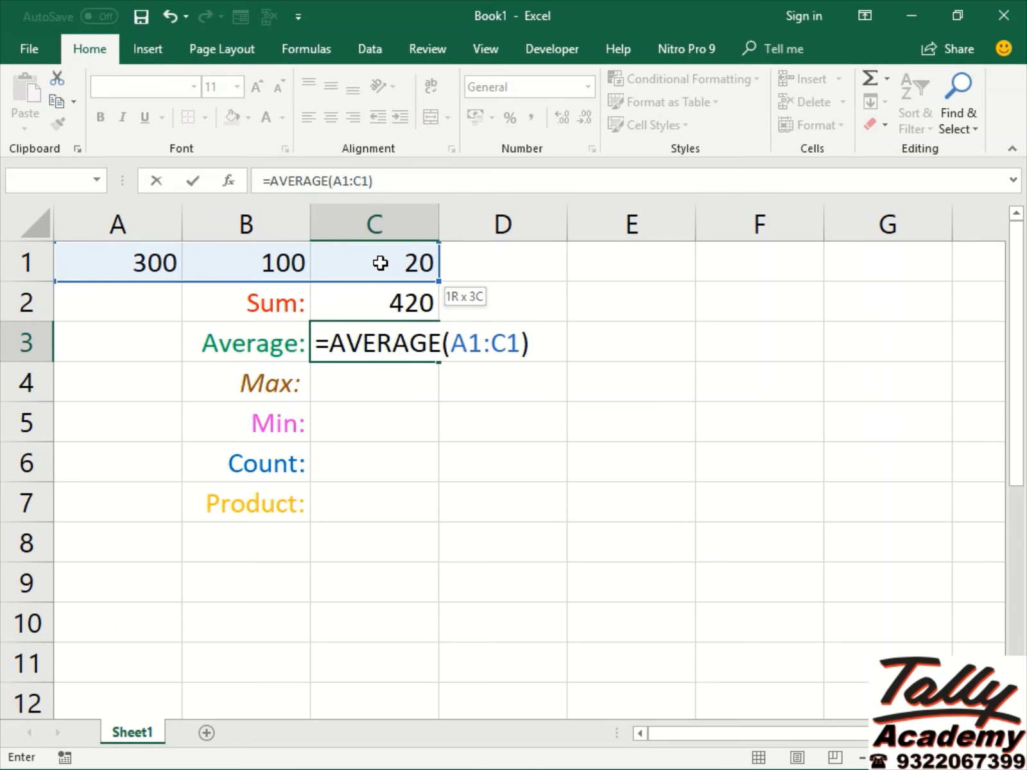
{"action": "key", "text": "ctrl+Return"}
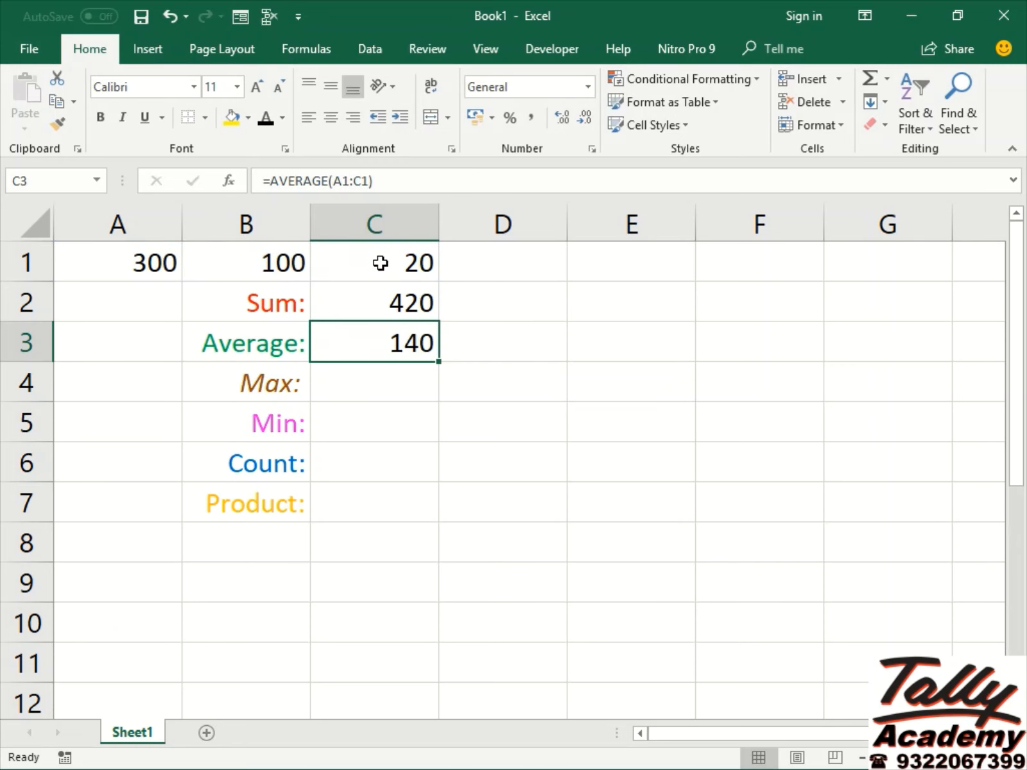
Step: Select cell C4, consult the MAX Function section of the 03 Notes document in Word, and return to Excel
{"action": "key", "text": "Down"}
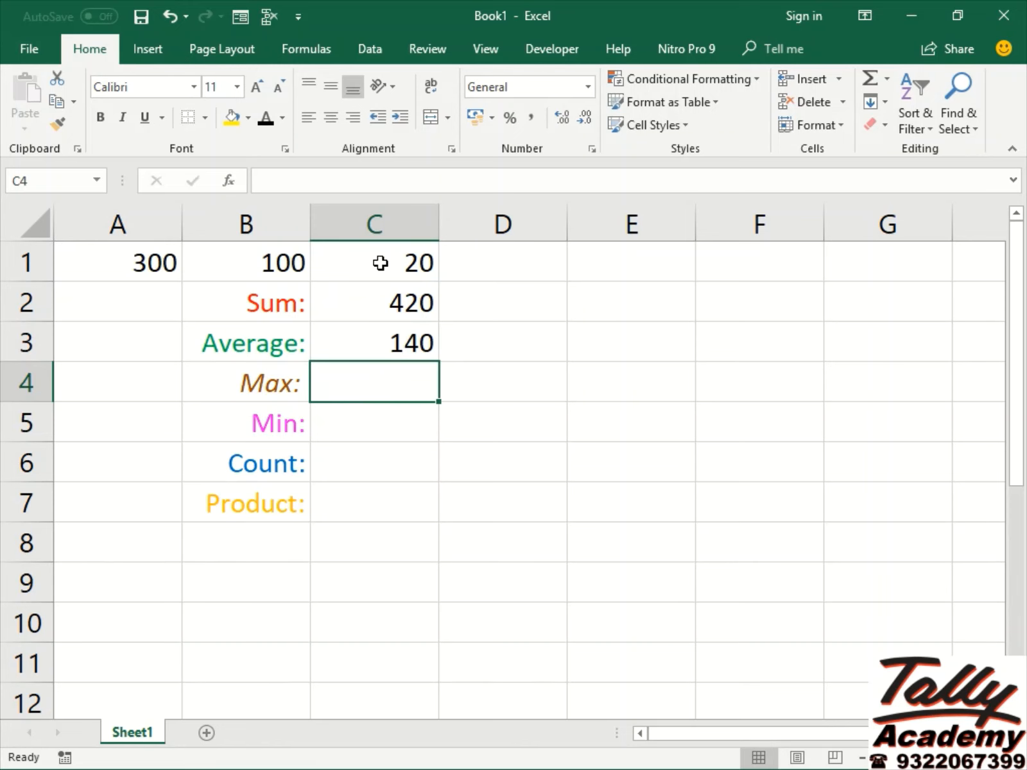
{"action": "key", "text": "alt+Tab"}
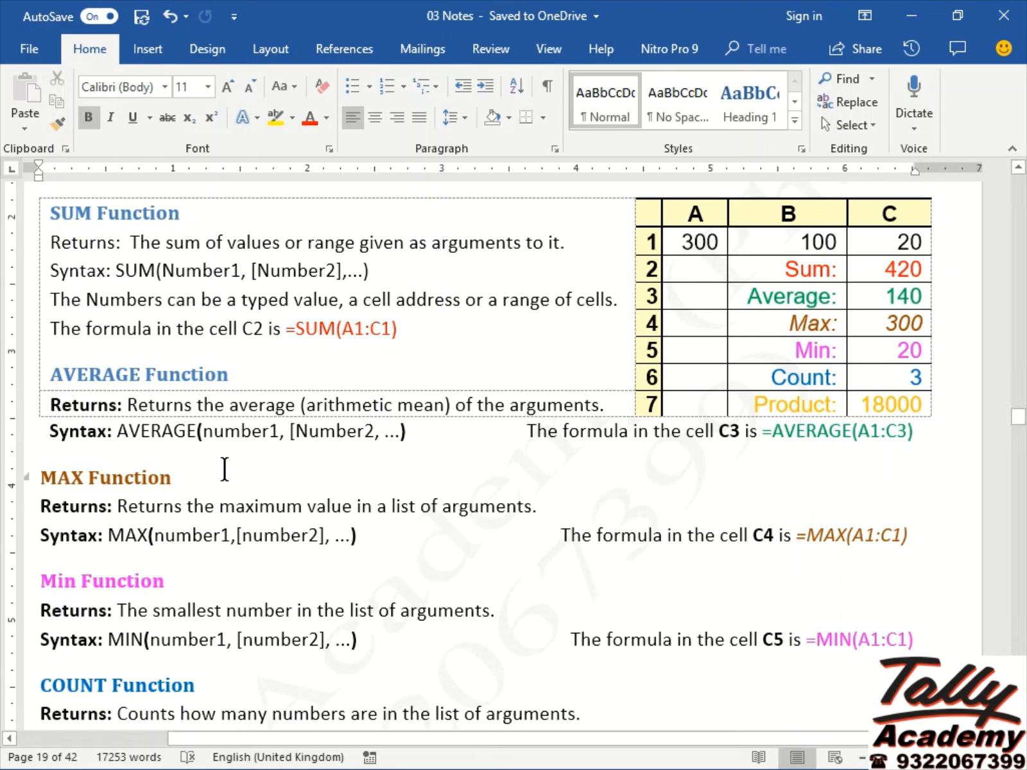
{"action": "key", "text": "alt+Tab"}
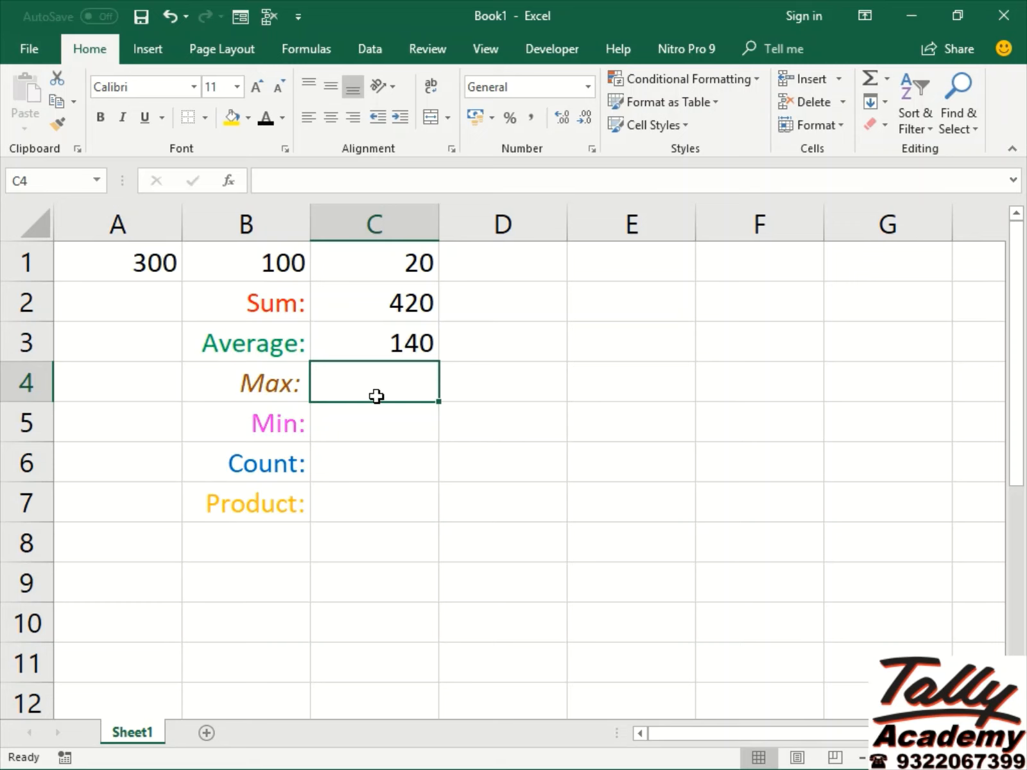
Step: Enter the formula =MAX(A1:C1) in cell C4 beside the Max label
{"action": "type", "text": "=MAX("}
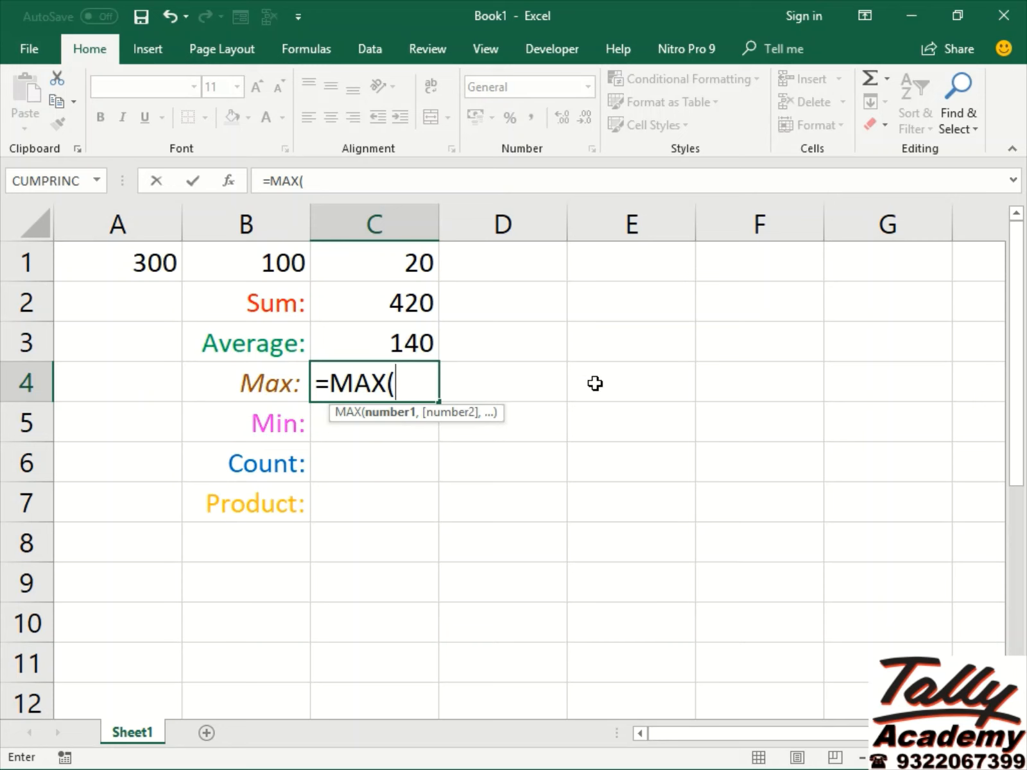
{"action": "key", "text": "Up"}
{"action": "key", "text": "Up"}
{"action": "key", "text": "Up"}
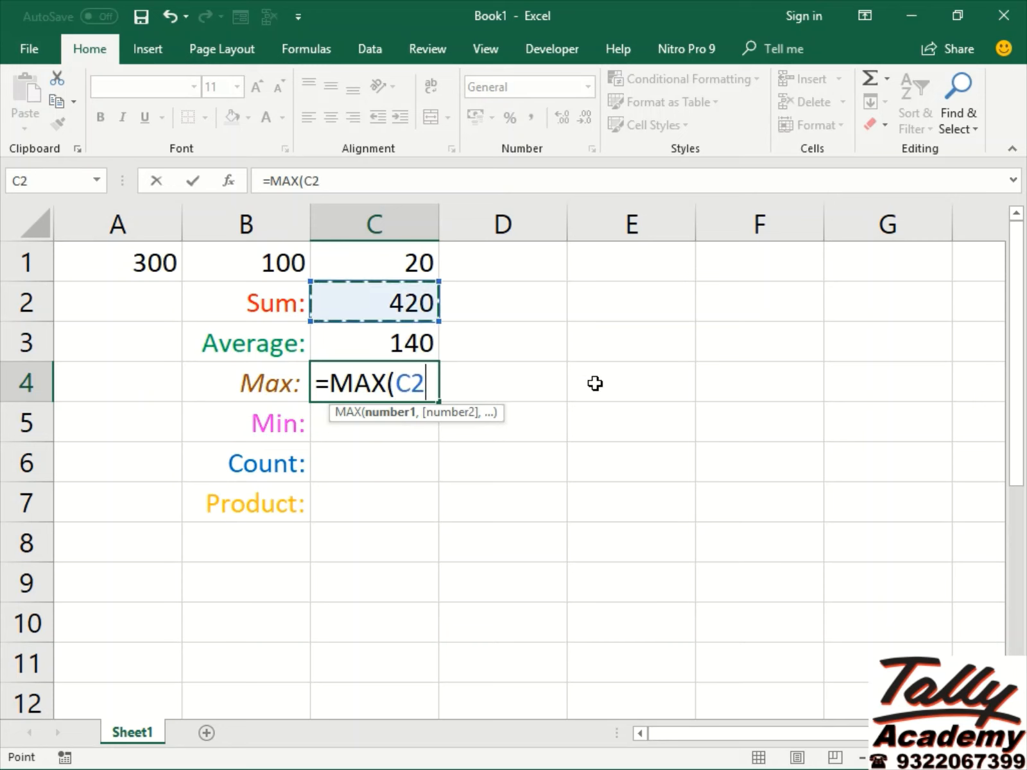
{"action": "key", "text": "Left"}
{"action": "key", "text": "Left"}
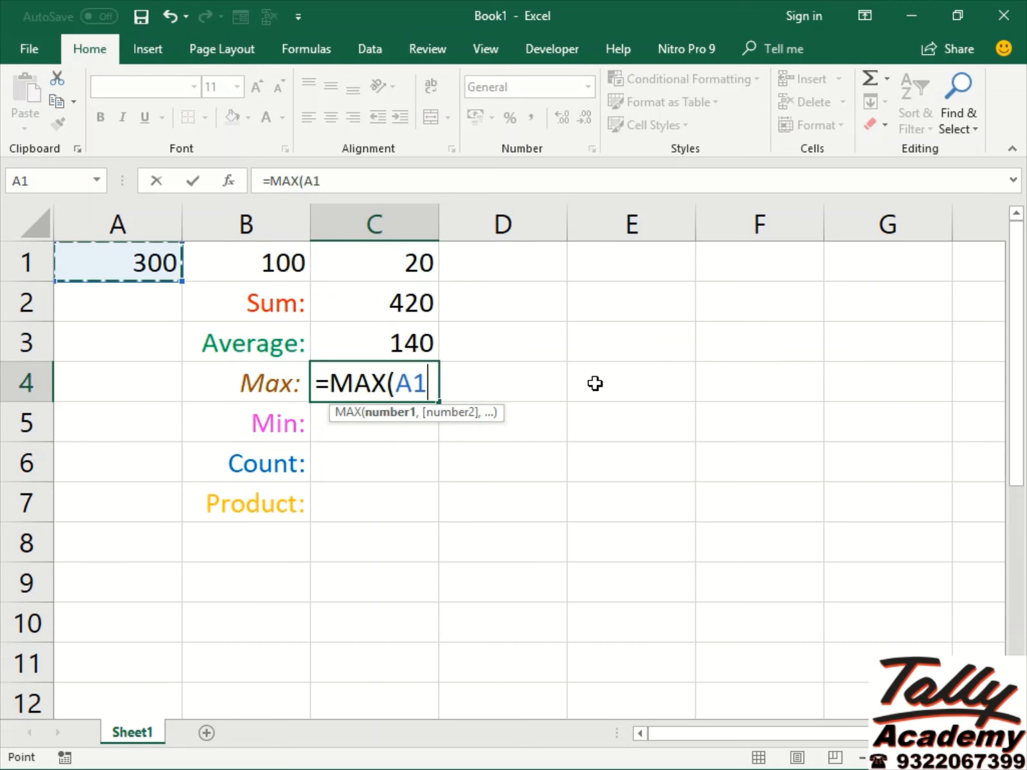
{"action": "key", "text": "shift+Right"}
{"action": "key", "text": "shift+Right"}
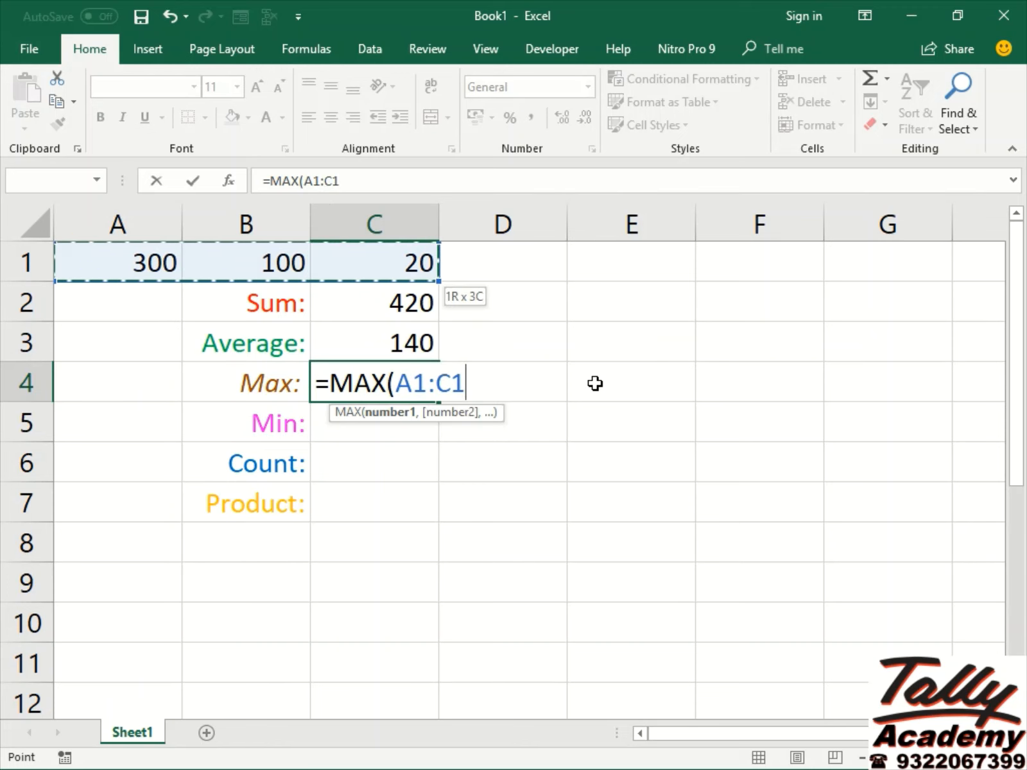
{"action": "type", "text": ")"}
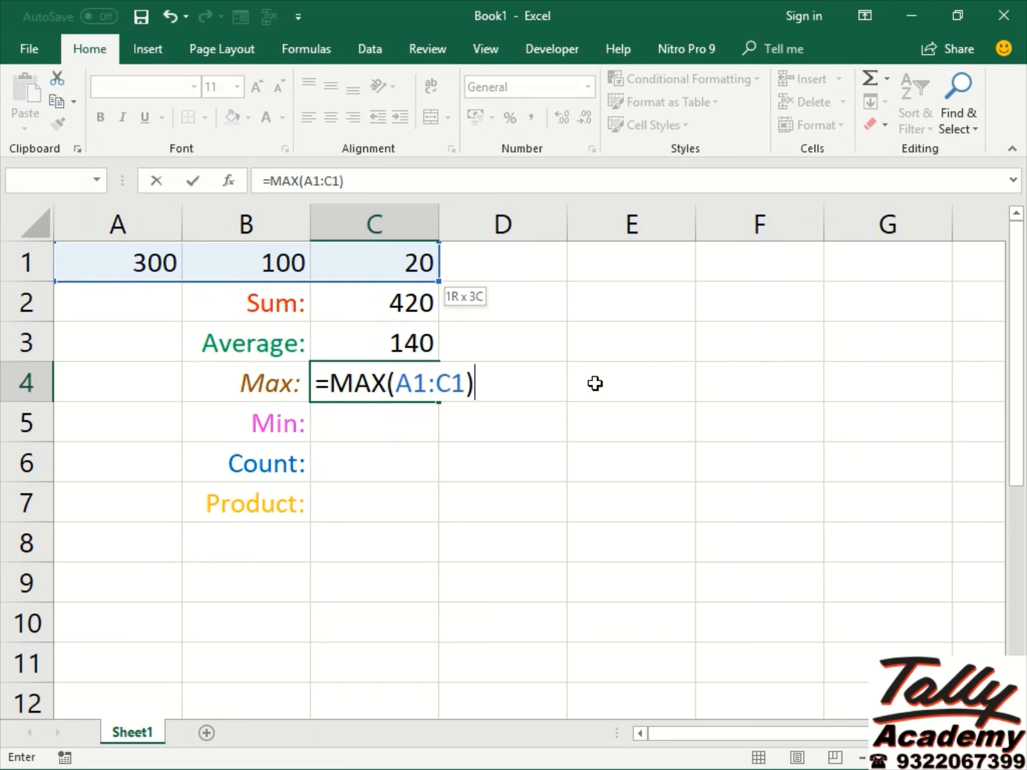
{"action": "key", "text": "Return"}
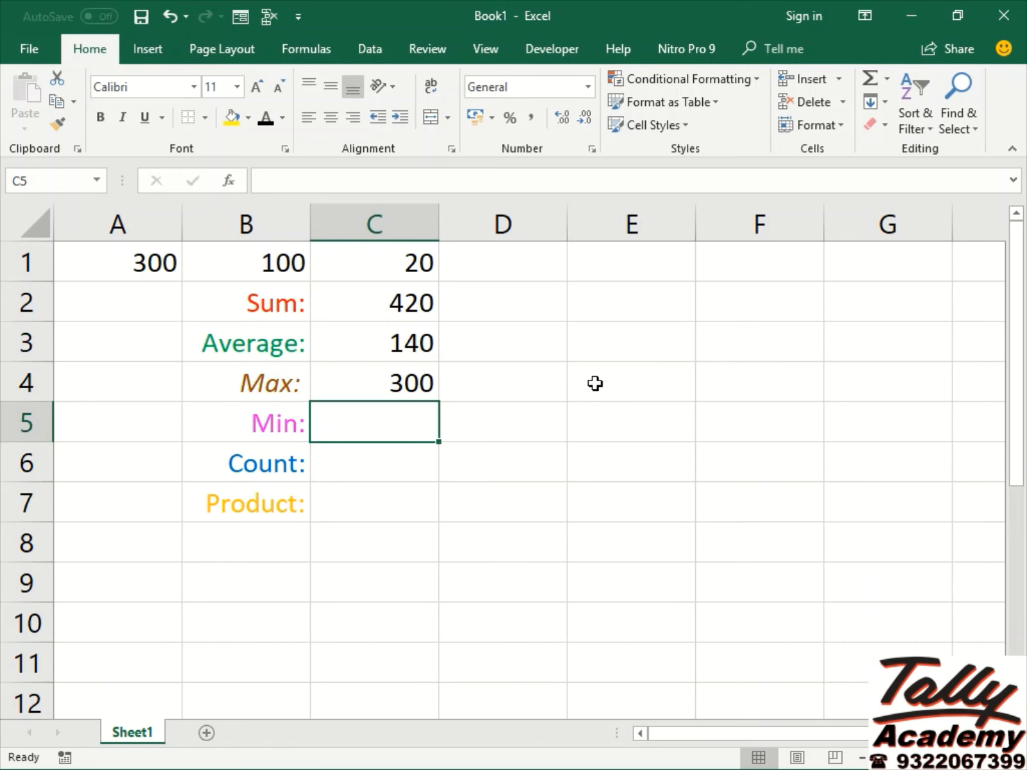
Step: Consult the Min Function section of the 03 Notes document in Word, return to Excel, and enter =MIN(A1:C1) in cell C5
{"action": "key", "text": "alt+Tab"}
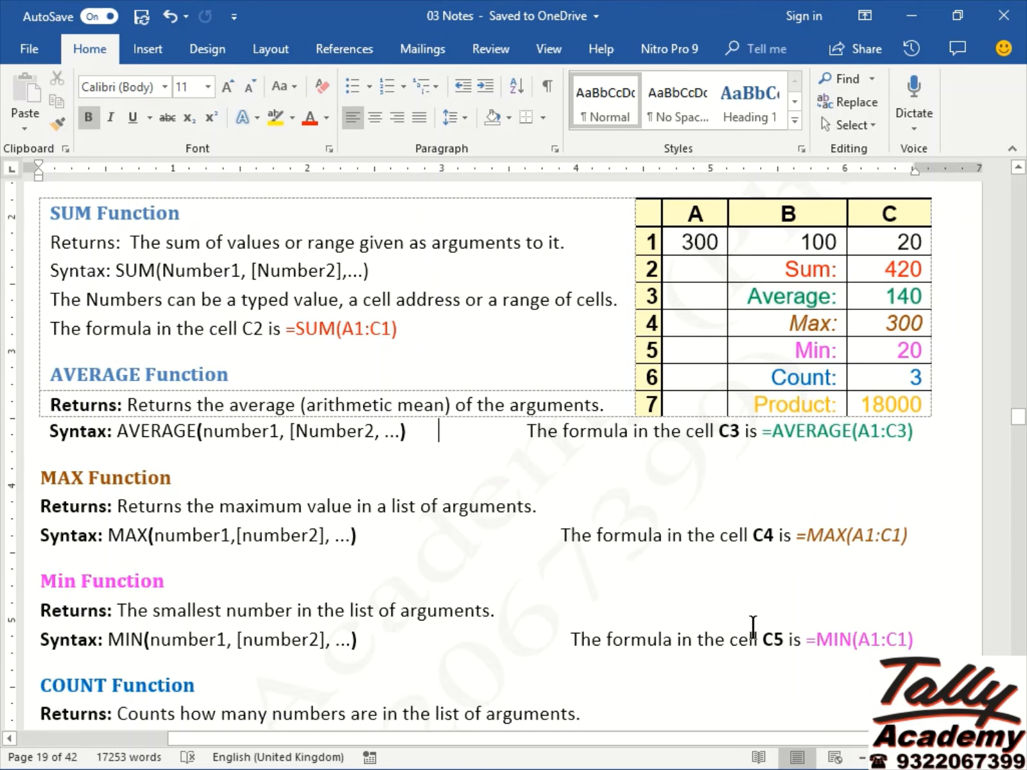
{"action": "key", "text": "alt+Tab"}
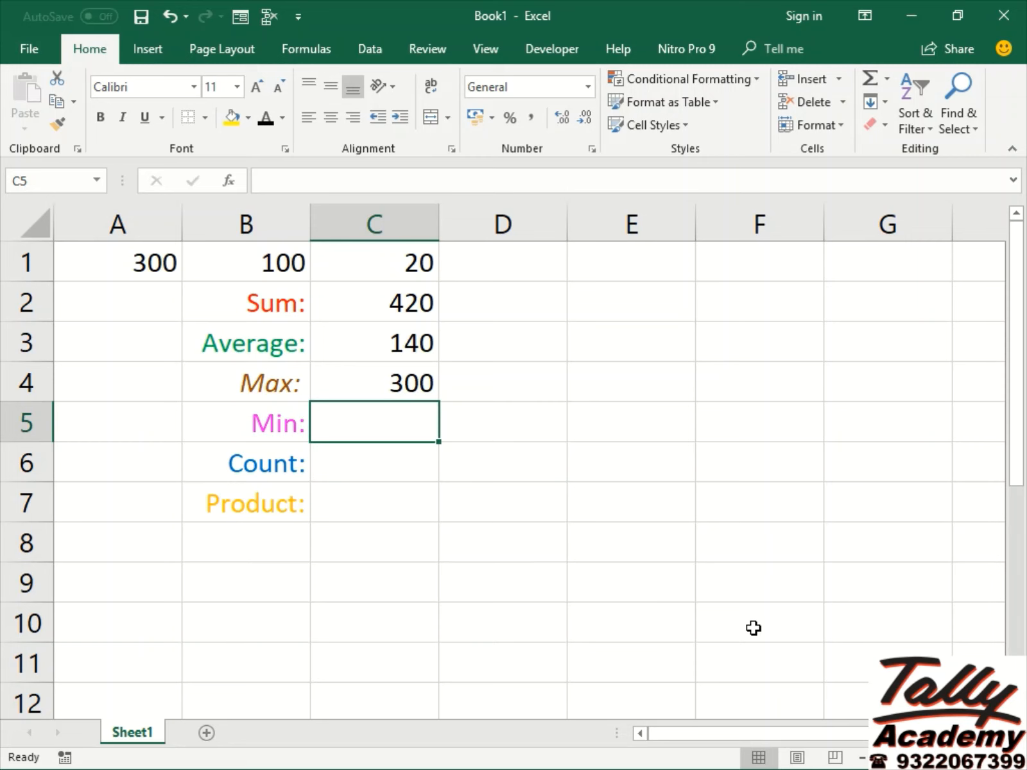
{"action": "type", "text": "=MIN"}
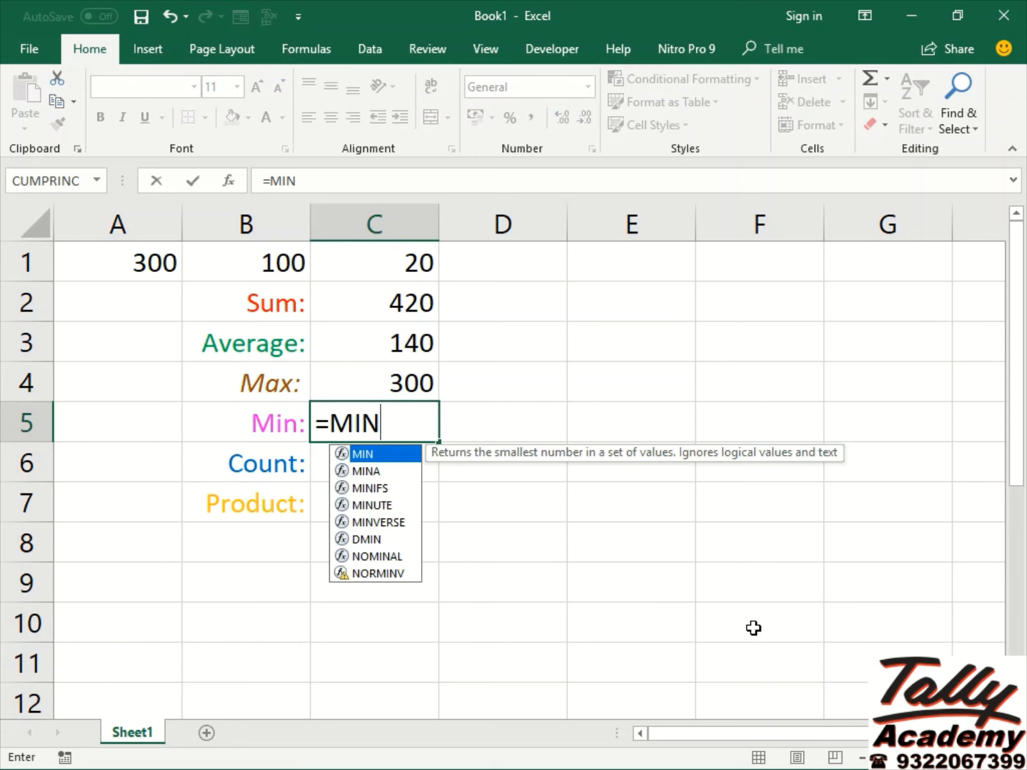
{"action": "type", "text": "("}
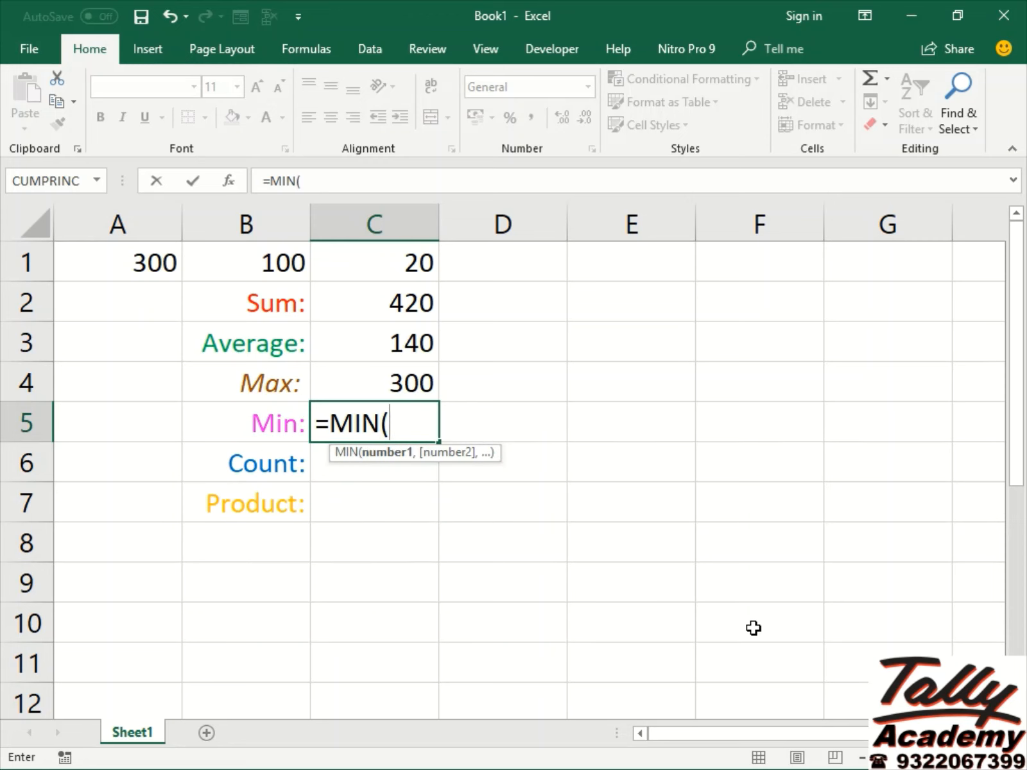
{"action": "key", "text": "Up"}
{"action": "key", "text": "Up"}
{"action": "key", "text": "Up"}
{"action": "key", "text": "Up"}
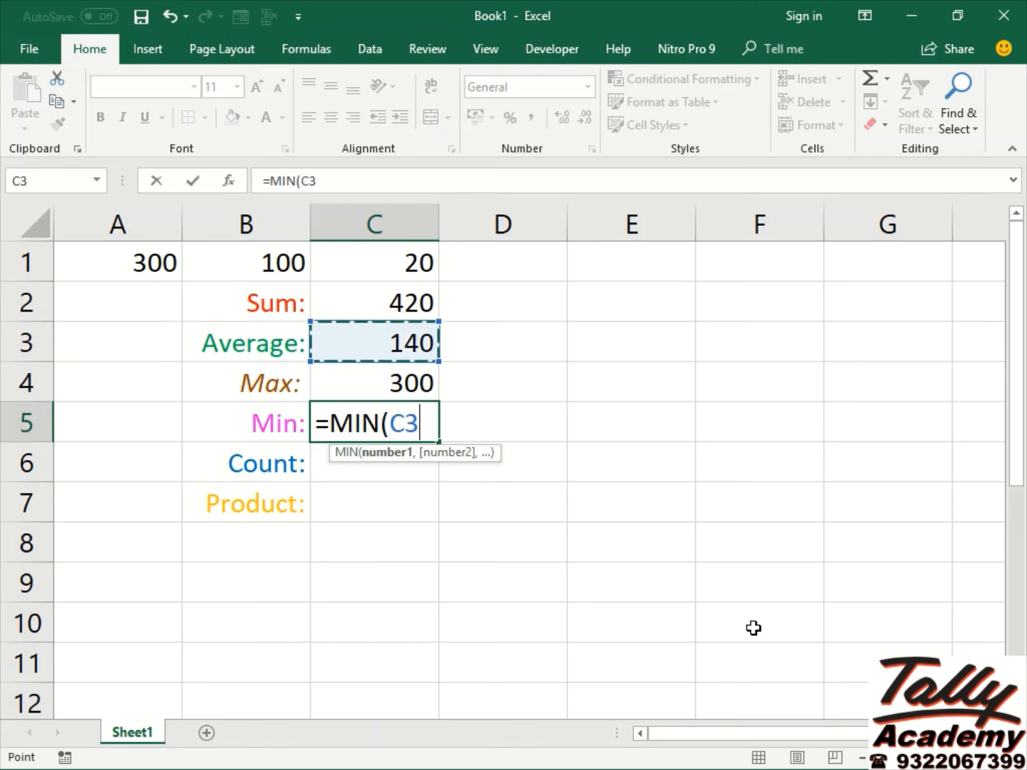
{"action": "key", "text": "Left"}
{"action": "key", "text": "Left"}
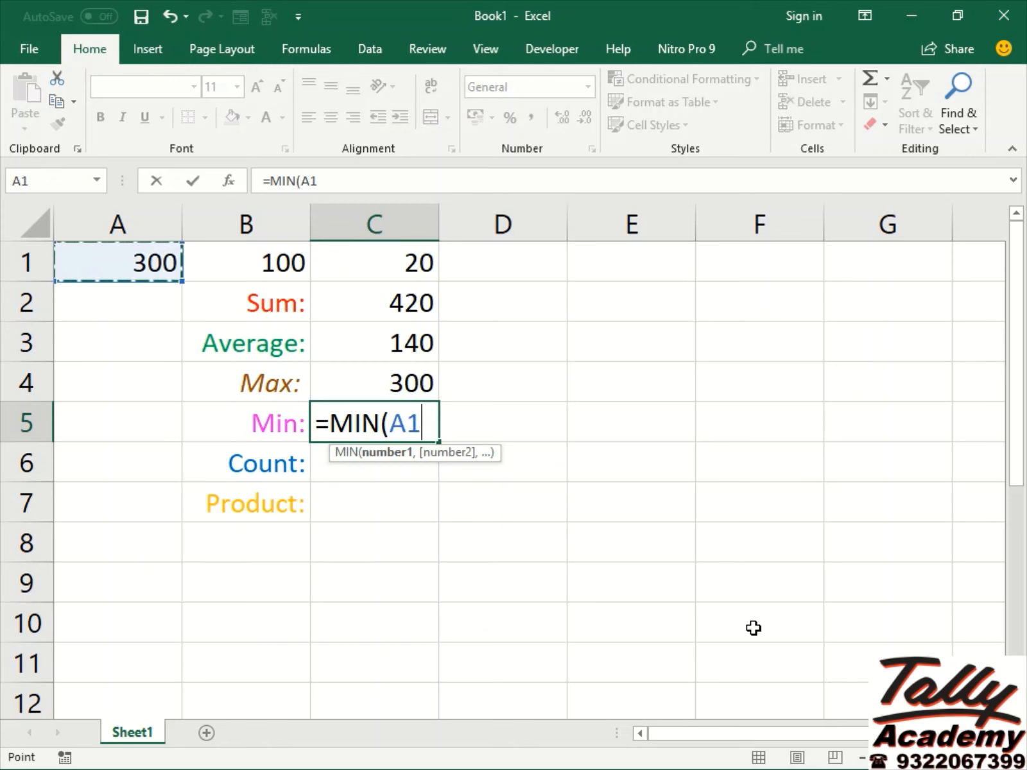
{"action": "key", "text": "shift+Right"}
{"action": "key", "text": "shift+Right"}
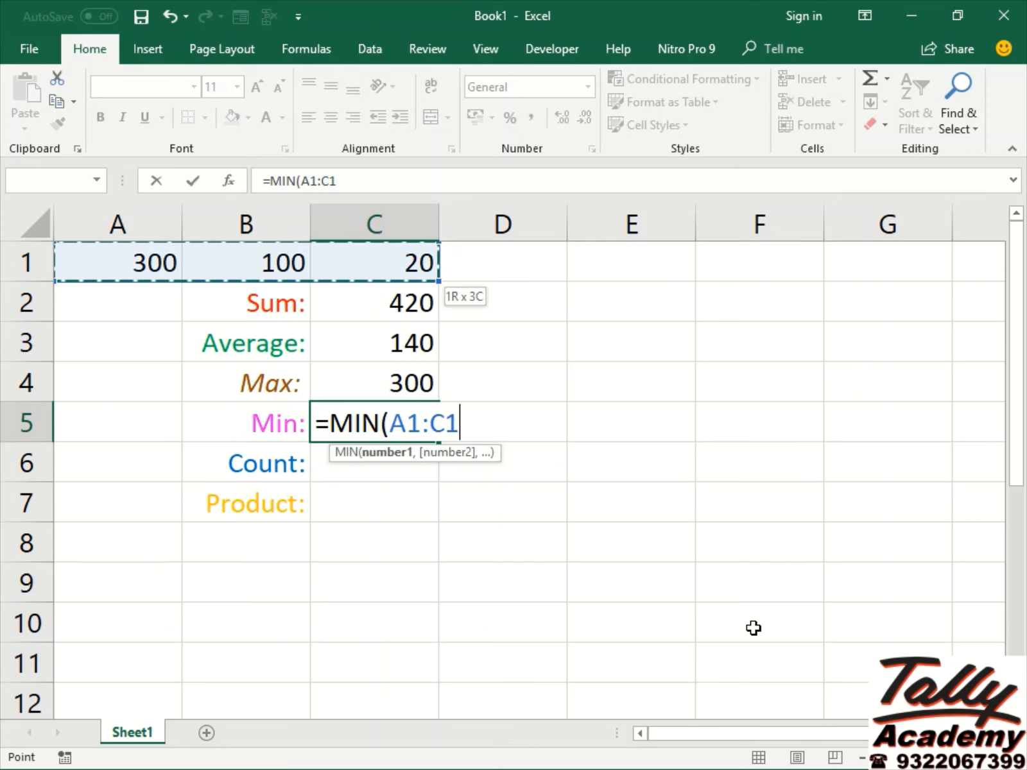
{"action": "type", "text": ")"}
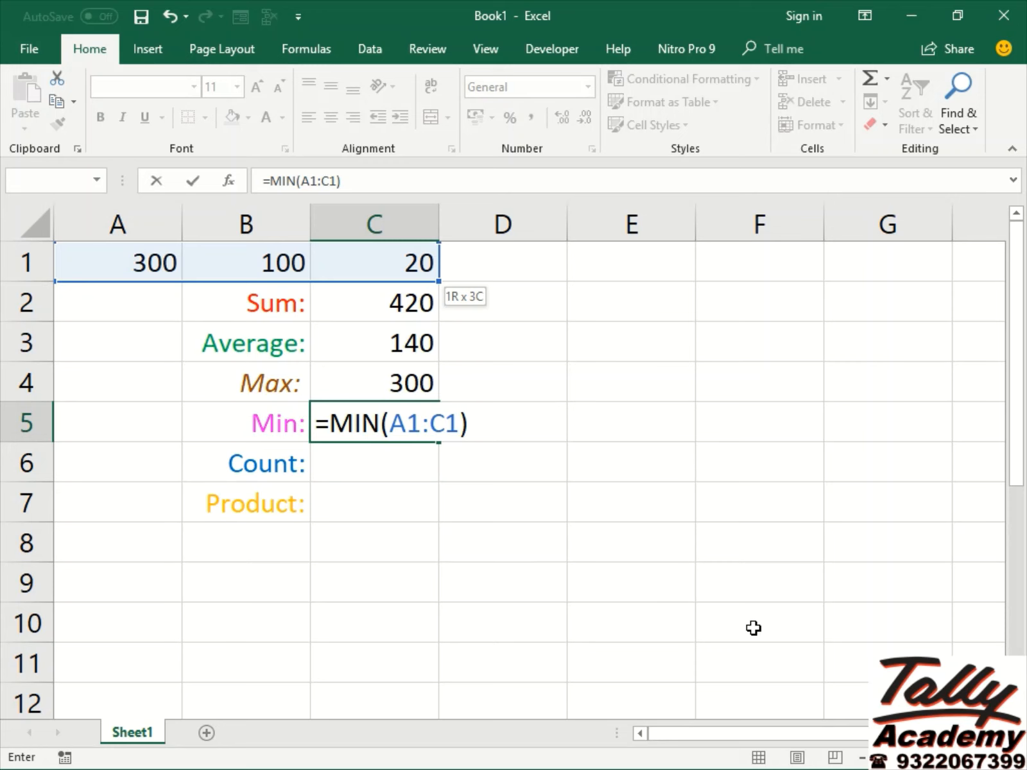
{"action": "key", "text": "Return"}
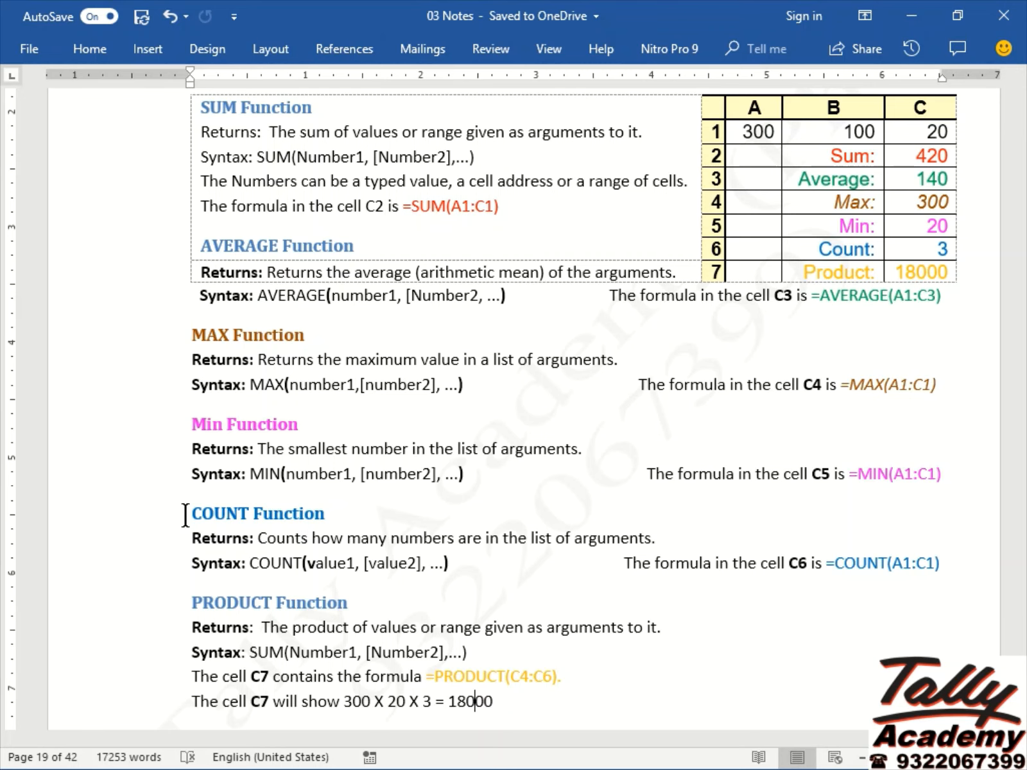
Step: Switch from the Word notes back to Excel and enter the formula =COUNT(A1:C1) in cell C6 beside the Count label
{"action": "key", "text": "alt+Tab"}
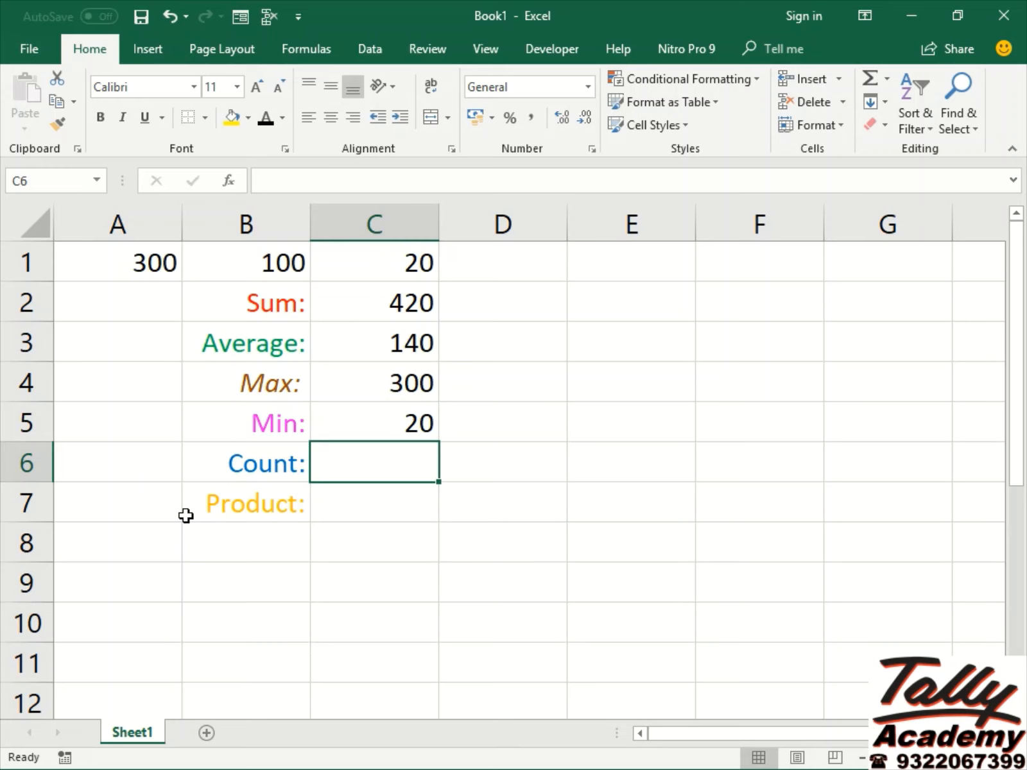
{"action": "type", "text": "=COUNT"}
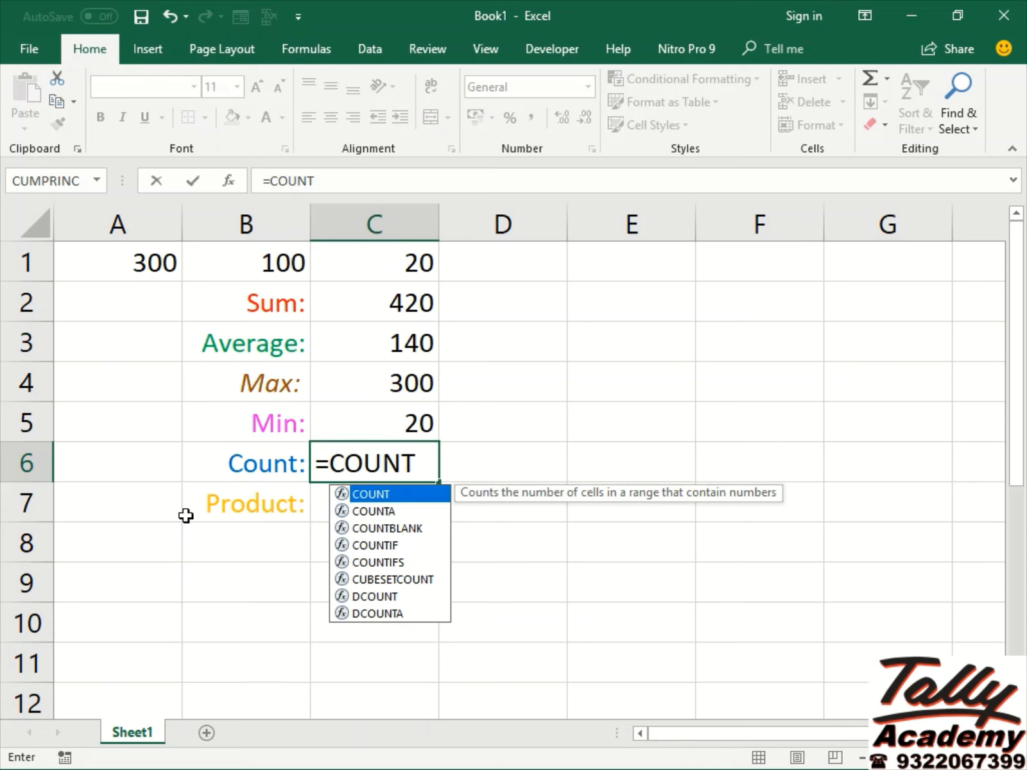
{"action": "type", "text": "("}
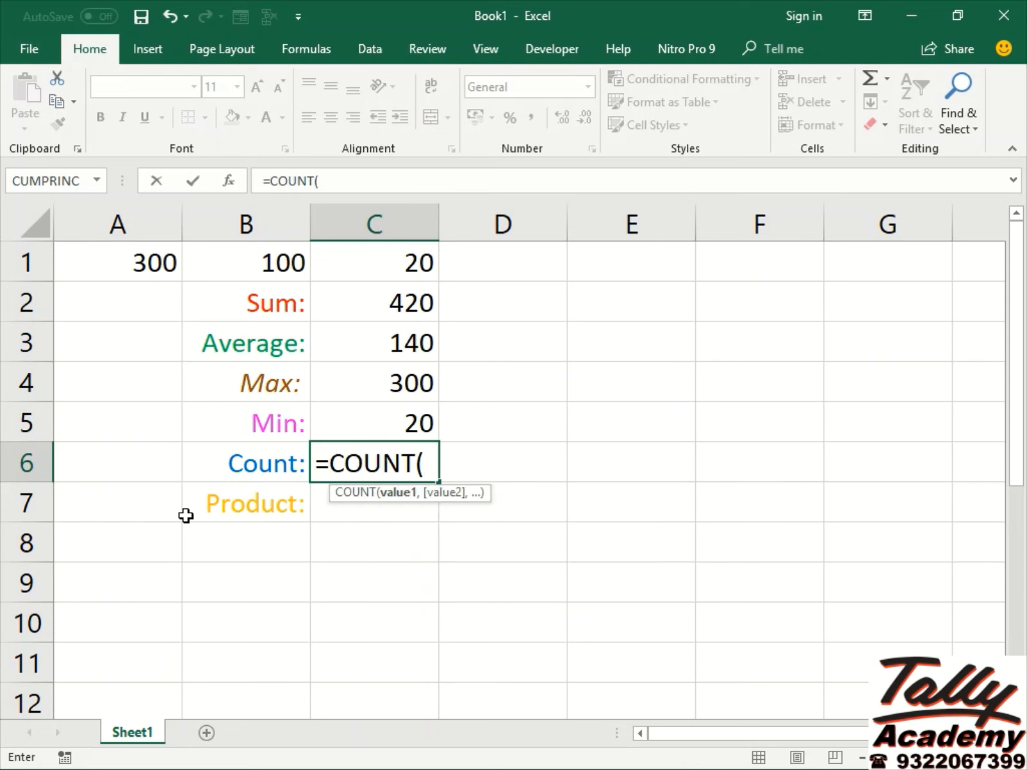
{"action": "key", "text": "Up"}
{"action": "key", "text": "Up"}
{"action": "key", "text": "Up"}
{"action": "key", "text": "Up"}
{"action": "key", "text": "Up"}
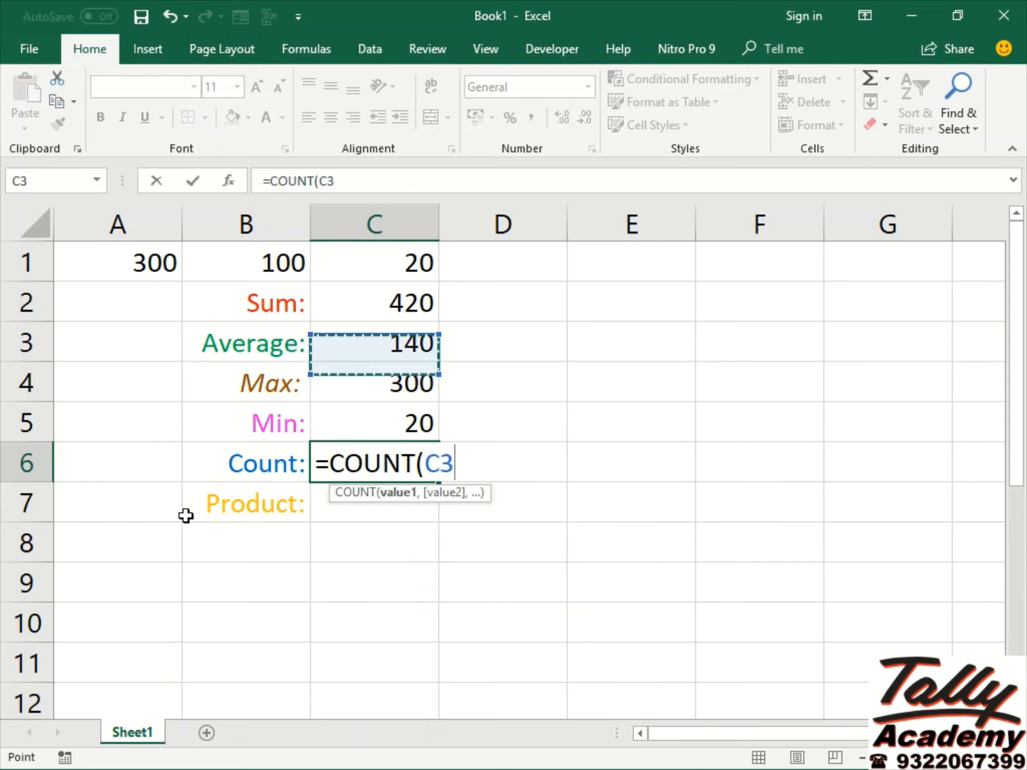
{"action": "key", "text": "Left"}
{"action": "key", "text": "Left"}
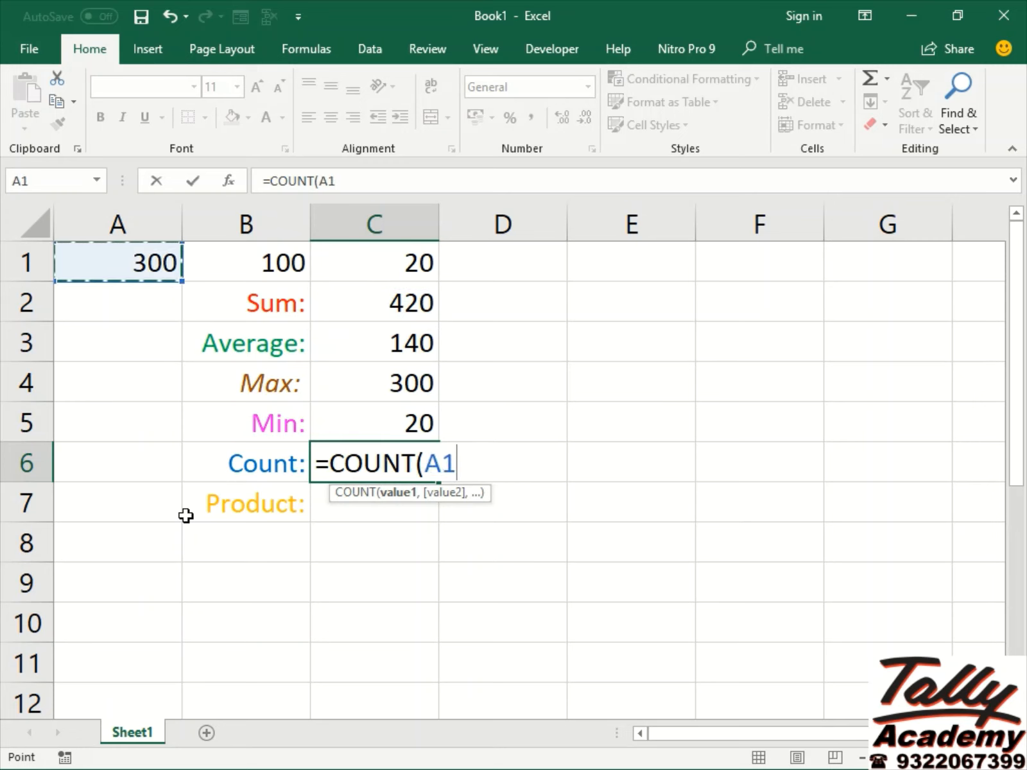
{"action": "key", "text": "shift+Right"}
{"action": "key", "text": "shift+Right"}
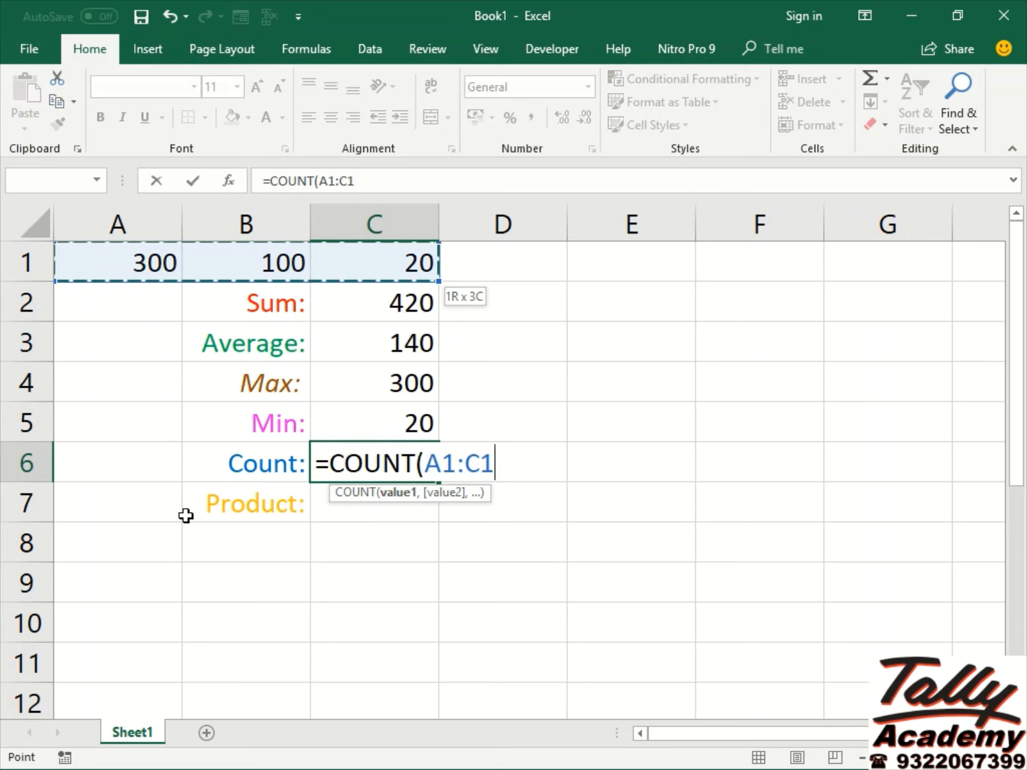
{"action": "type", "text": ")"}
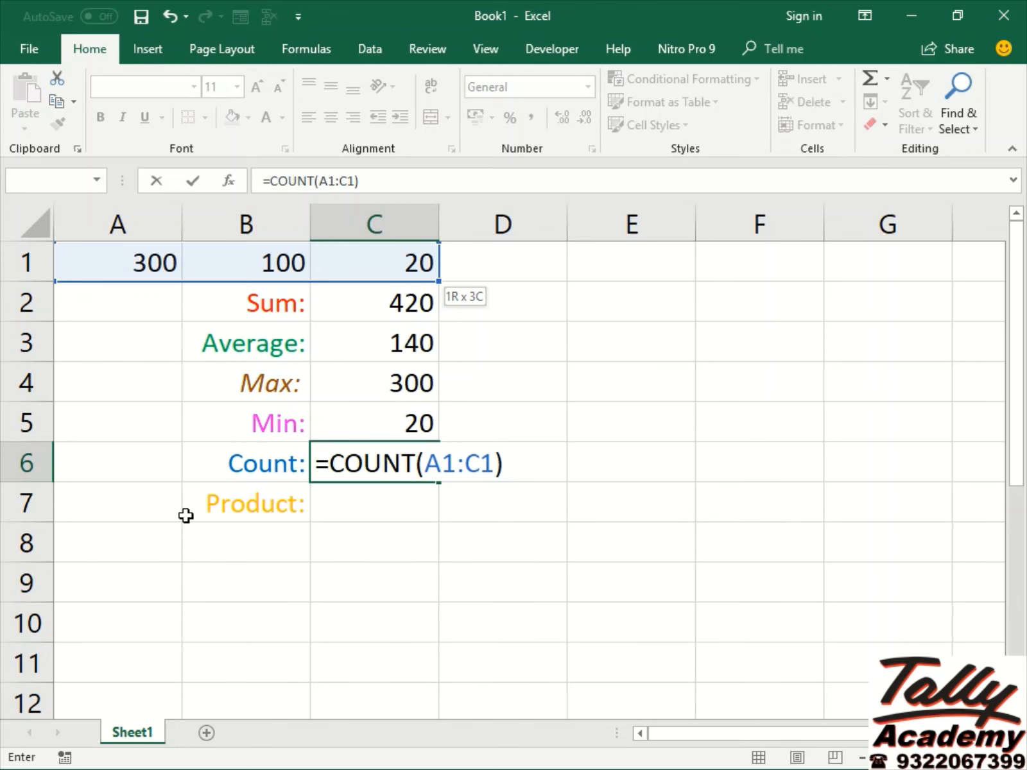
{"action": "key", "text": "Tab"}
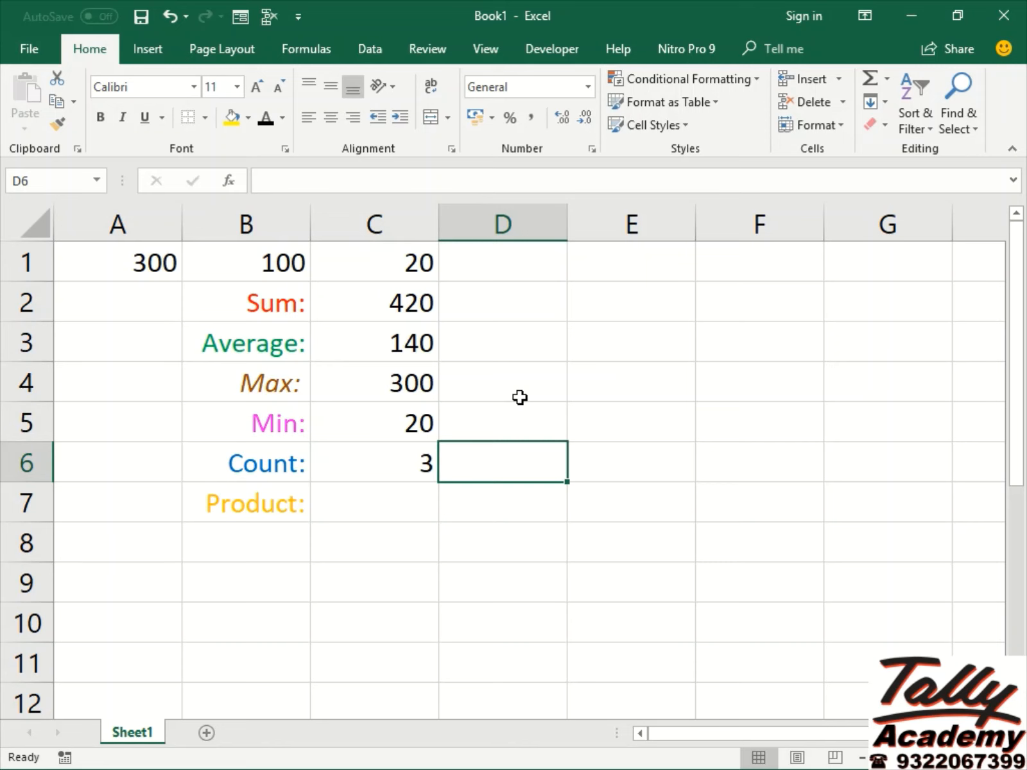
Step: Enter the formula =COUNT(A1:C3) in cell D6 to count the numbers in a range that also holds text and blanks
{"action": "type", "text": "=COUNT("}
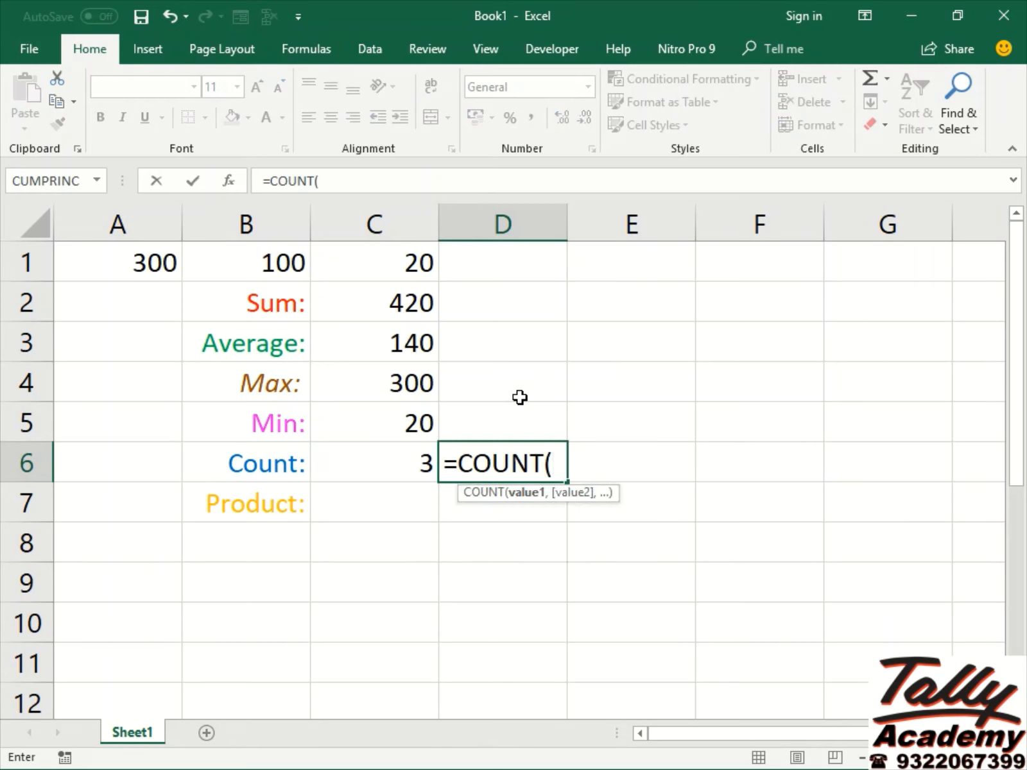
{"action": "left_click", "coordinate": [103, 263]}
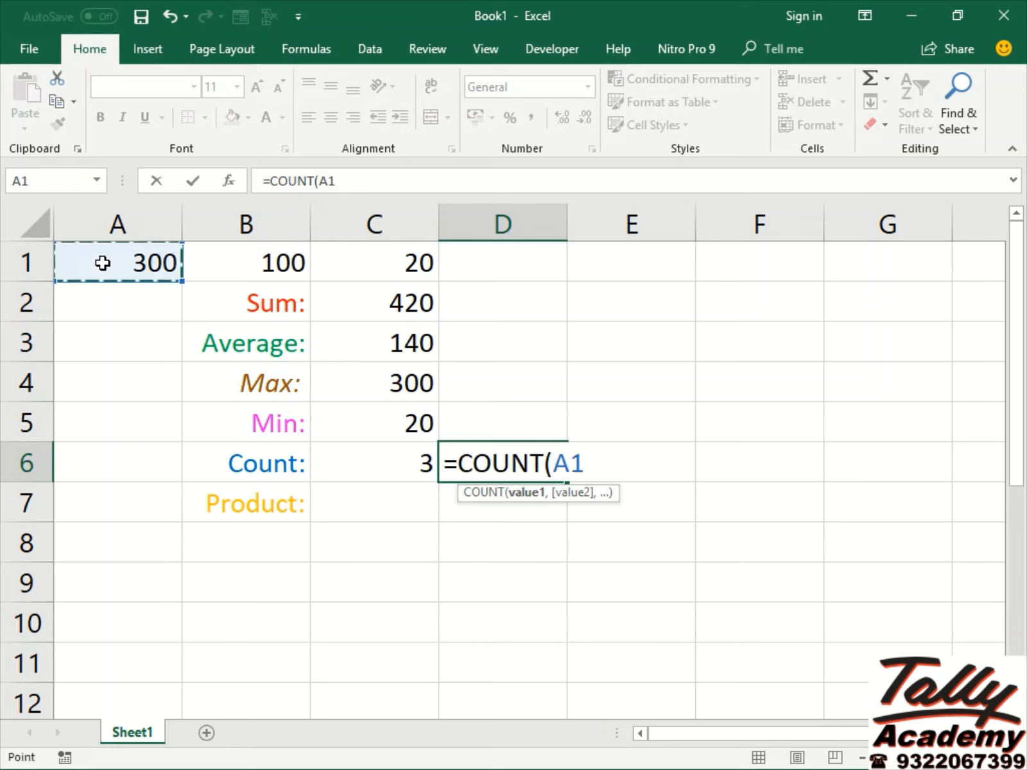
{"action": "left_click", "coordinate": [401, 342], "text": "shift"}
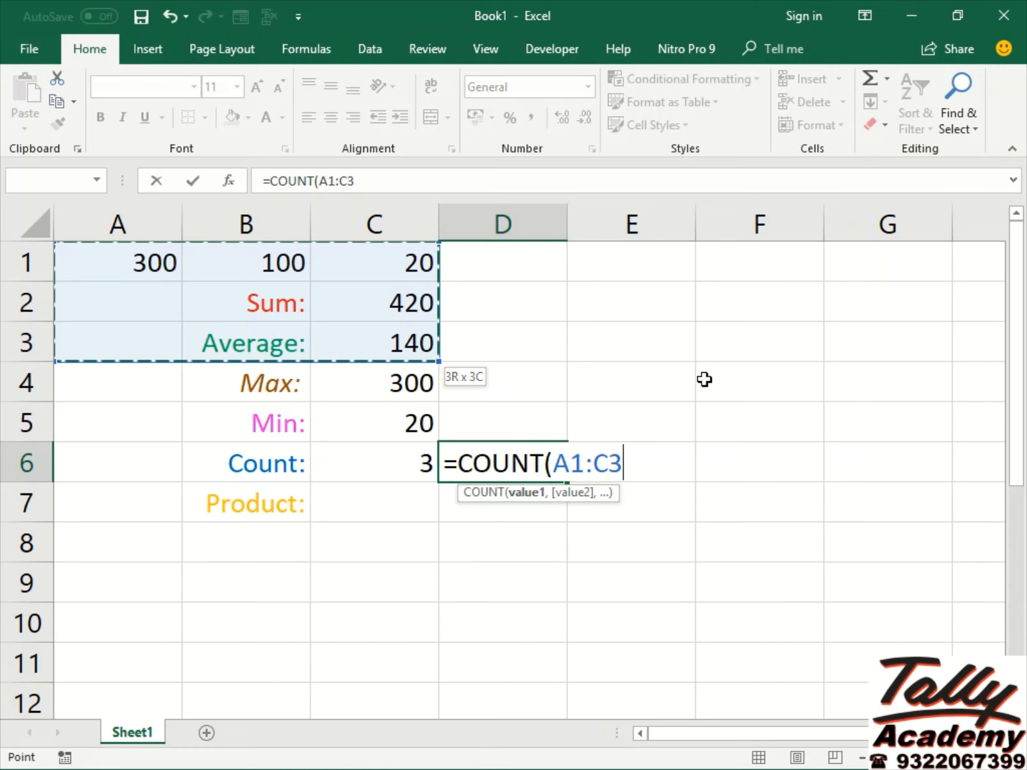
{"action": "type", "text": ")"}
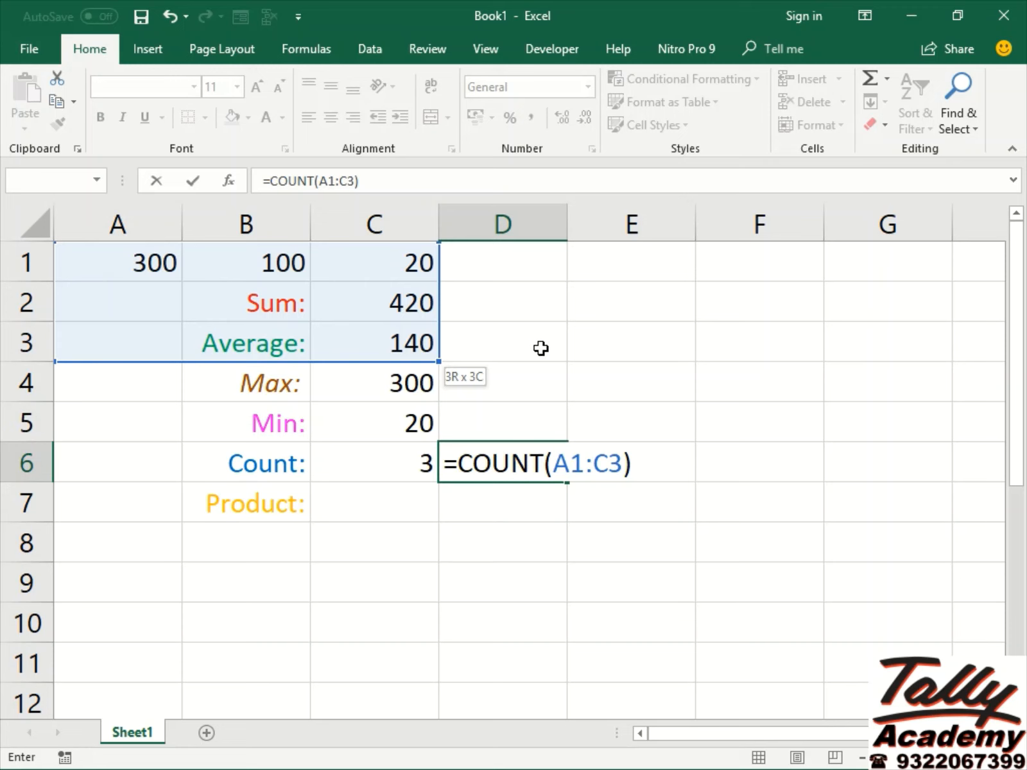
{"action": "key", "text": "ctrl+Return"}
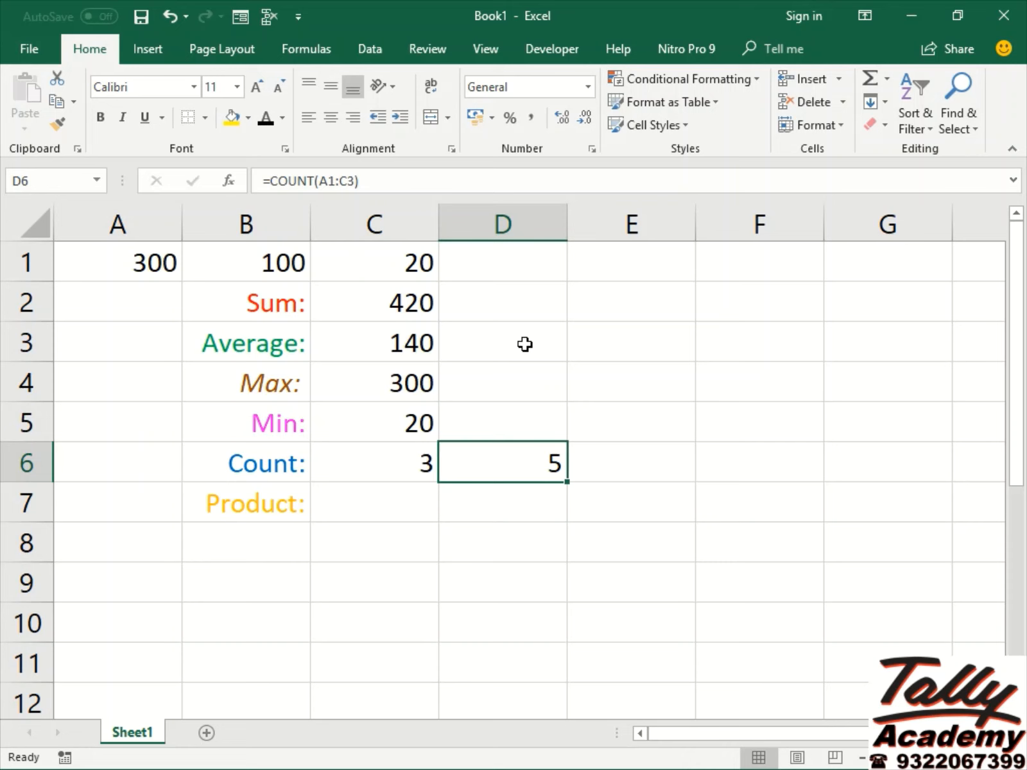
Step: Begin a manual average formula in cell D3, beside the AVERAGE result, with =SUM(A1:C1)
{"action": "left_click", "coordinate": [525, 345]}
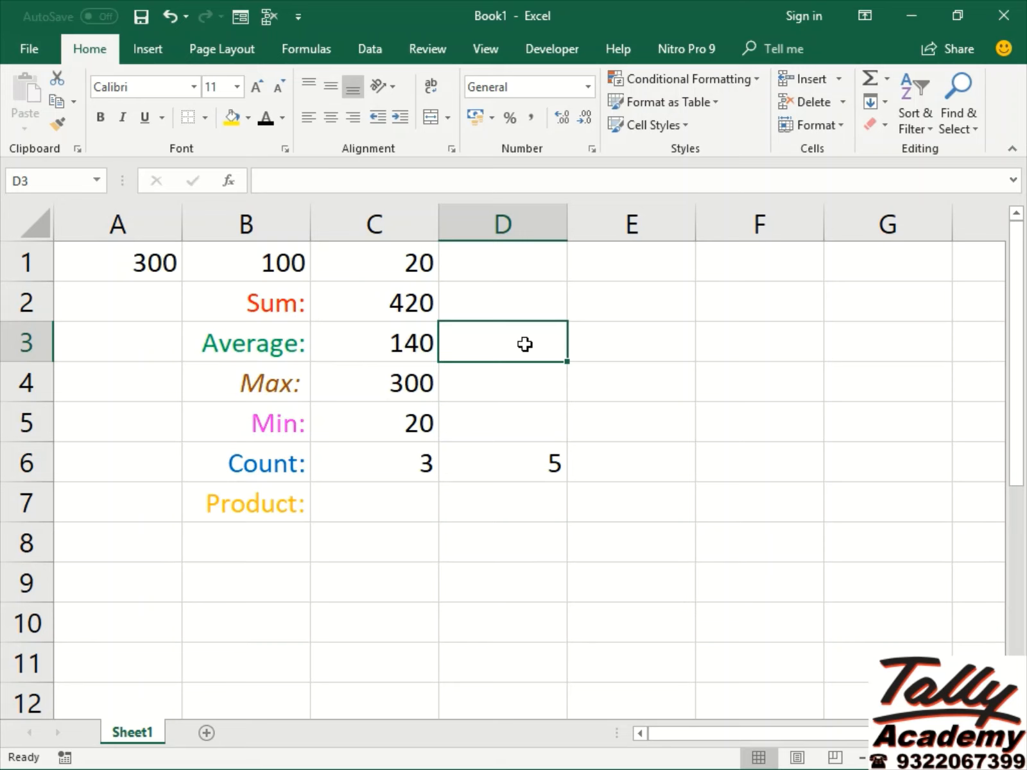
{"action": "type", "text": "=S"}
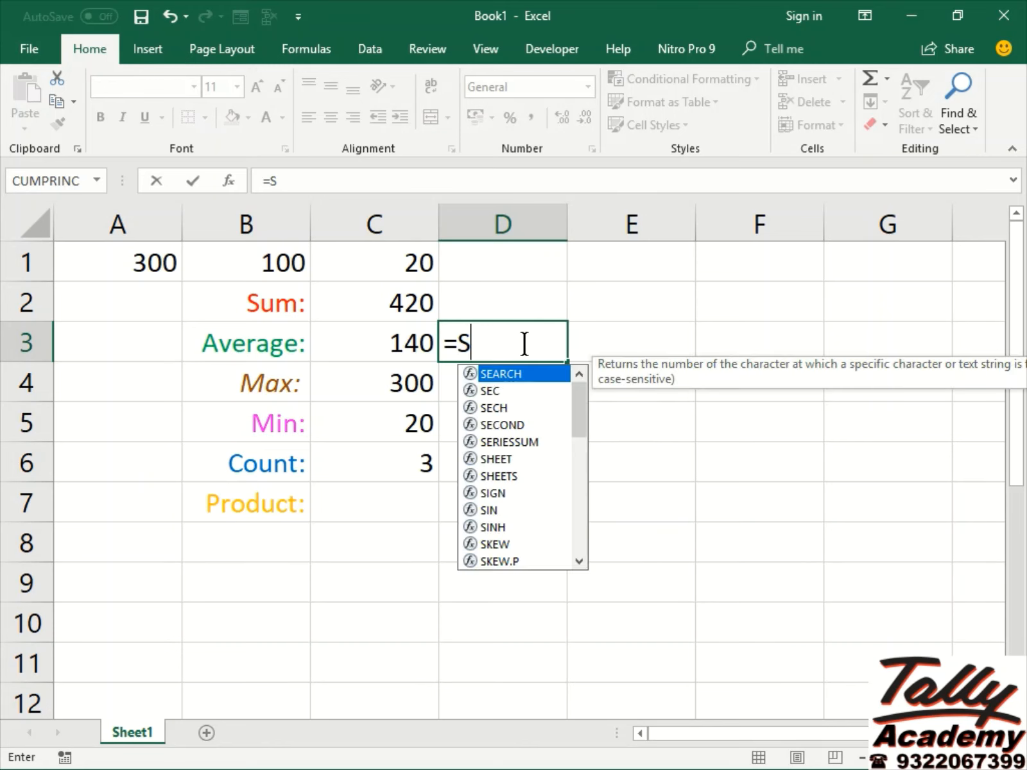
{"action": "type", "text": "UM("}
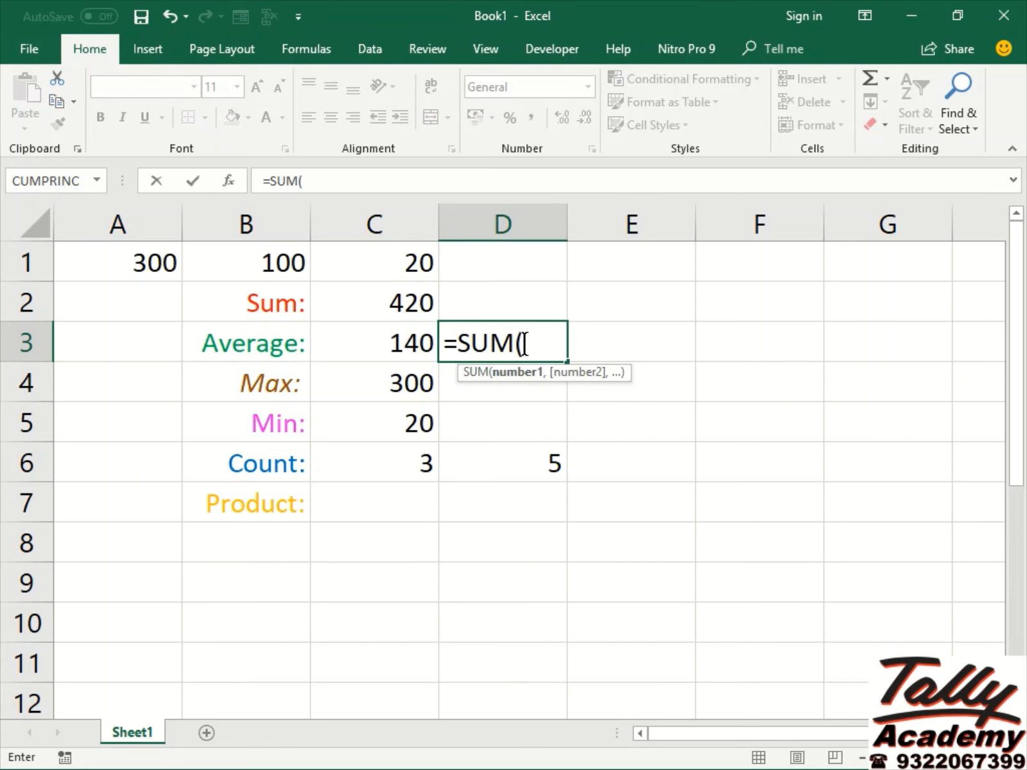
{"action": "key", "text": "Up"}
{"action": "key", "text": "Up"}
{"action": "key", "text": "Left"}
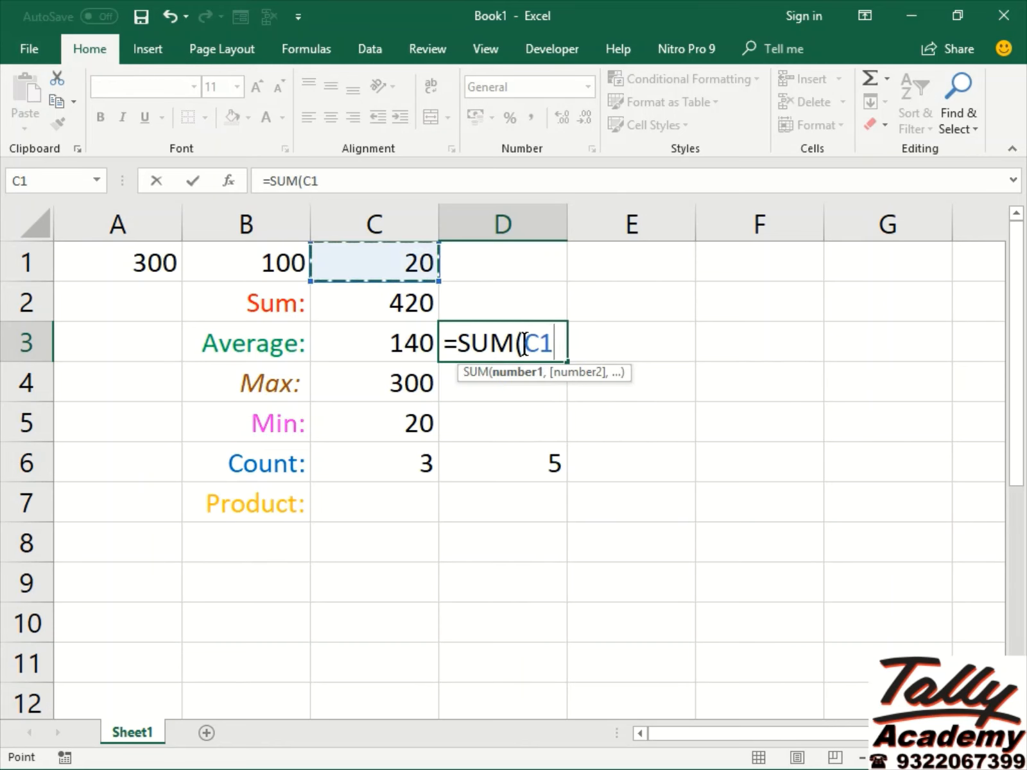
{"action": "key", "text": "Left"}
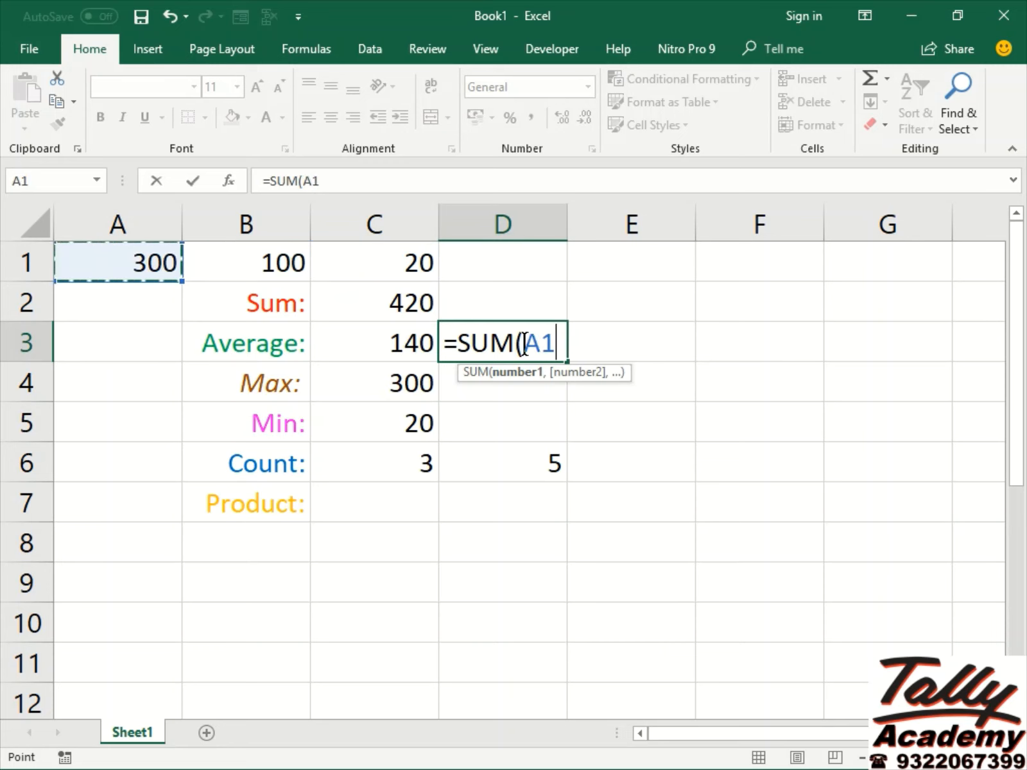
{"action": "key", "text": "Left"}
{"action": "key", "text": "shift+Right"}
{"action": "key", "text": "shift+Right"}
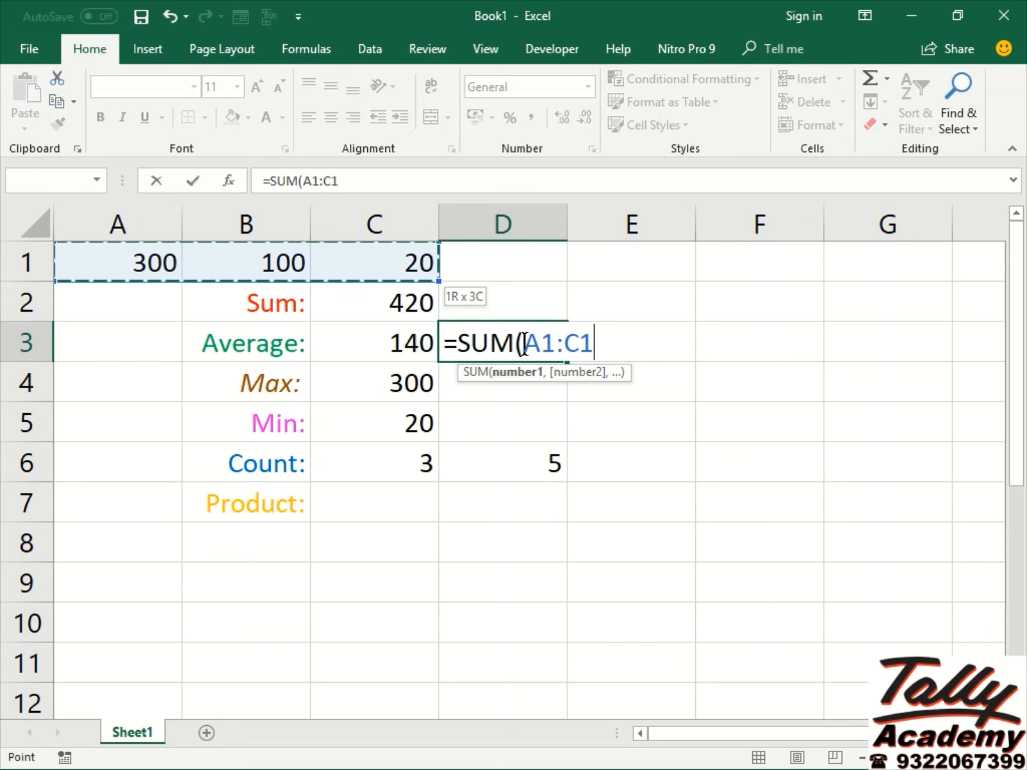
{"action": "type", "text": ")"}
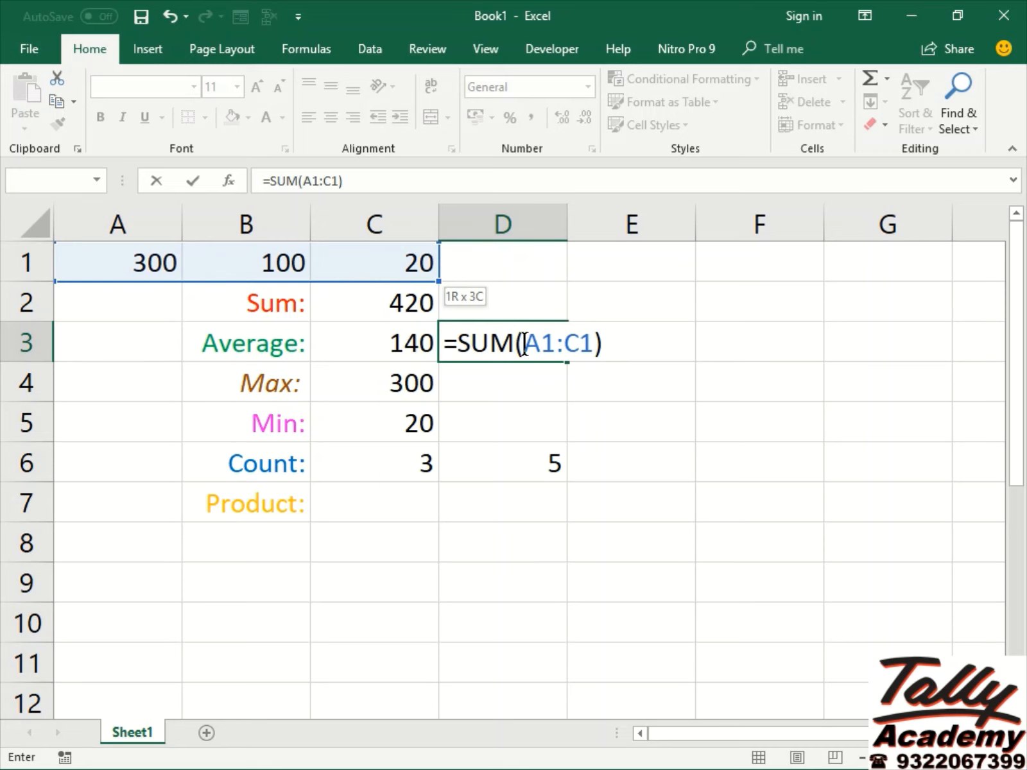
Step: Complete the D3 formula by dividing the sum by COUNT(A1:C1), so it reads =SUM(A1:C1)/COUNT(A1:C1)
{"action": "type", "text": "/COUNT"}
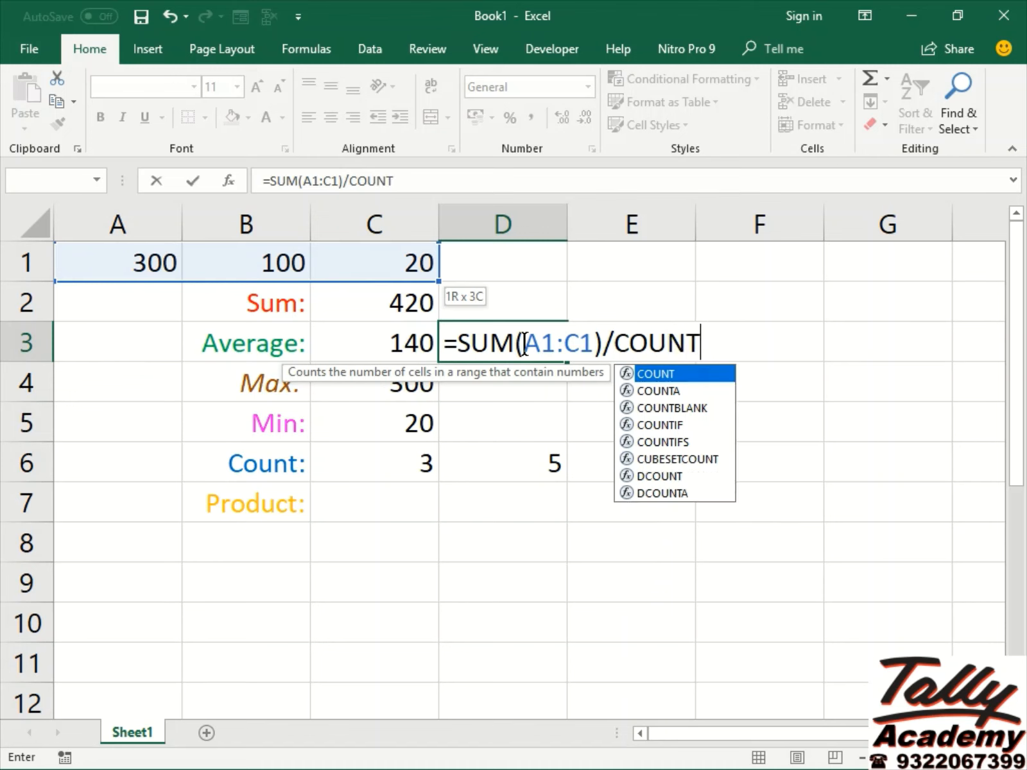
{"action": "type", "text": "("}
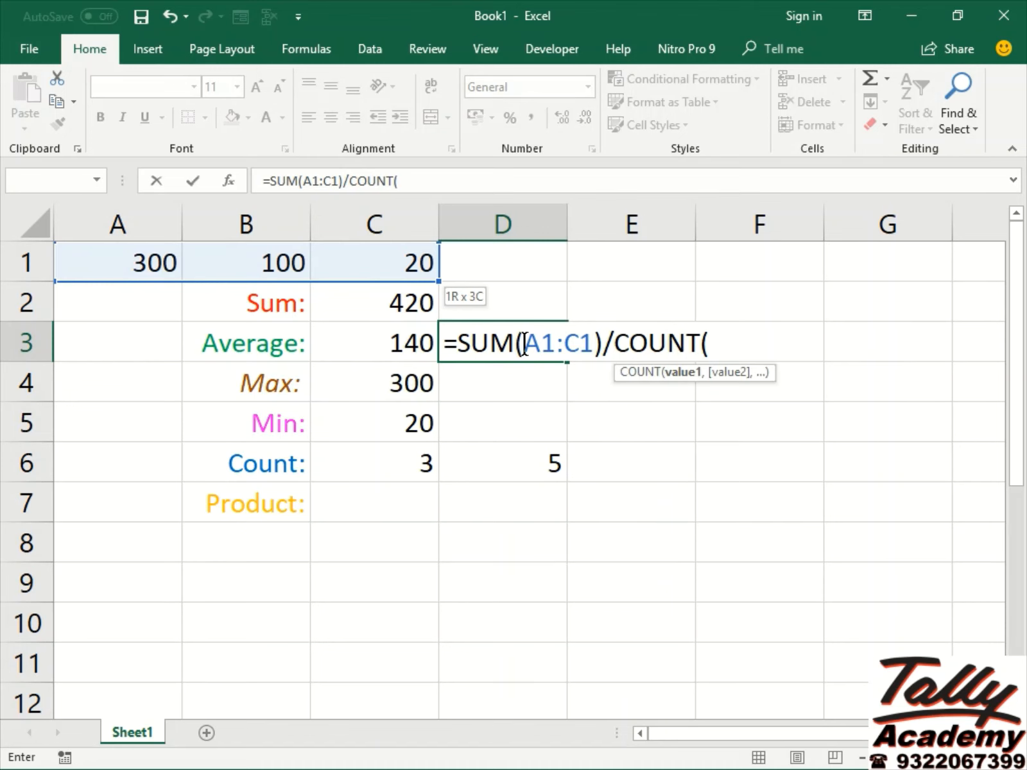
{"action": "key", "text": "Up"}
{"action": "key", "text": "Up"}
{"action": "key", "text": "Left"}
{"action": "key", "text": "Left"}
{"action": "key", "text": "Left"}
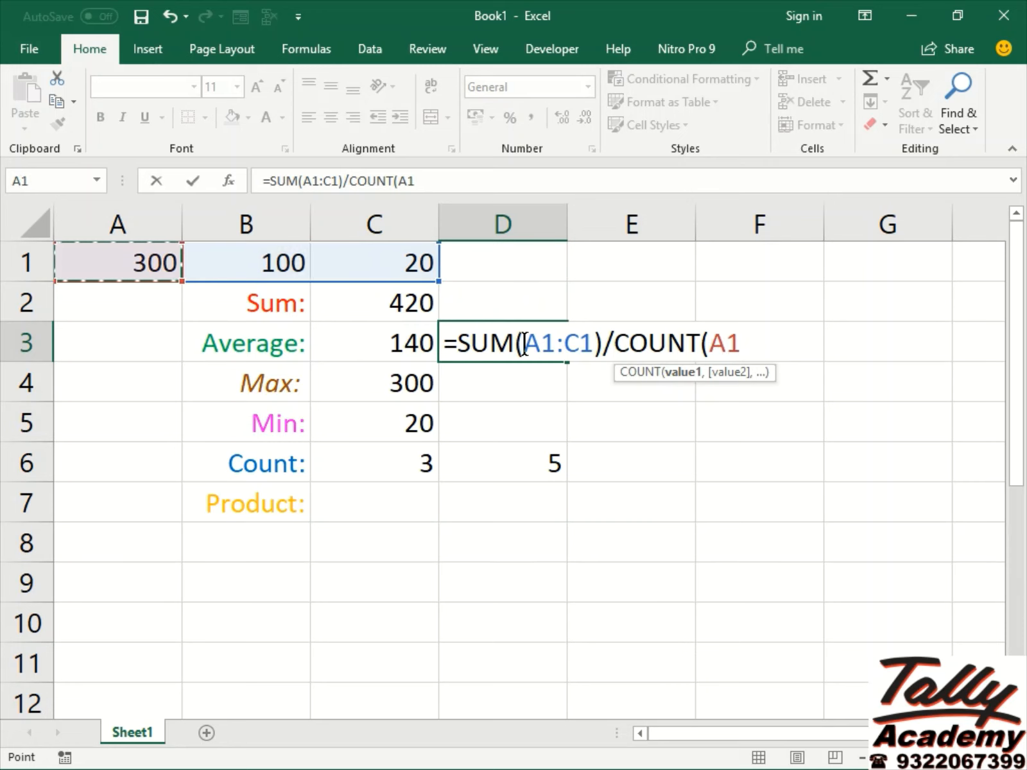
{"action": "key", "text": "shift+Right"}
{"action": "key", "text": "shift+Right"}
{"action": "type", "text": ")"}
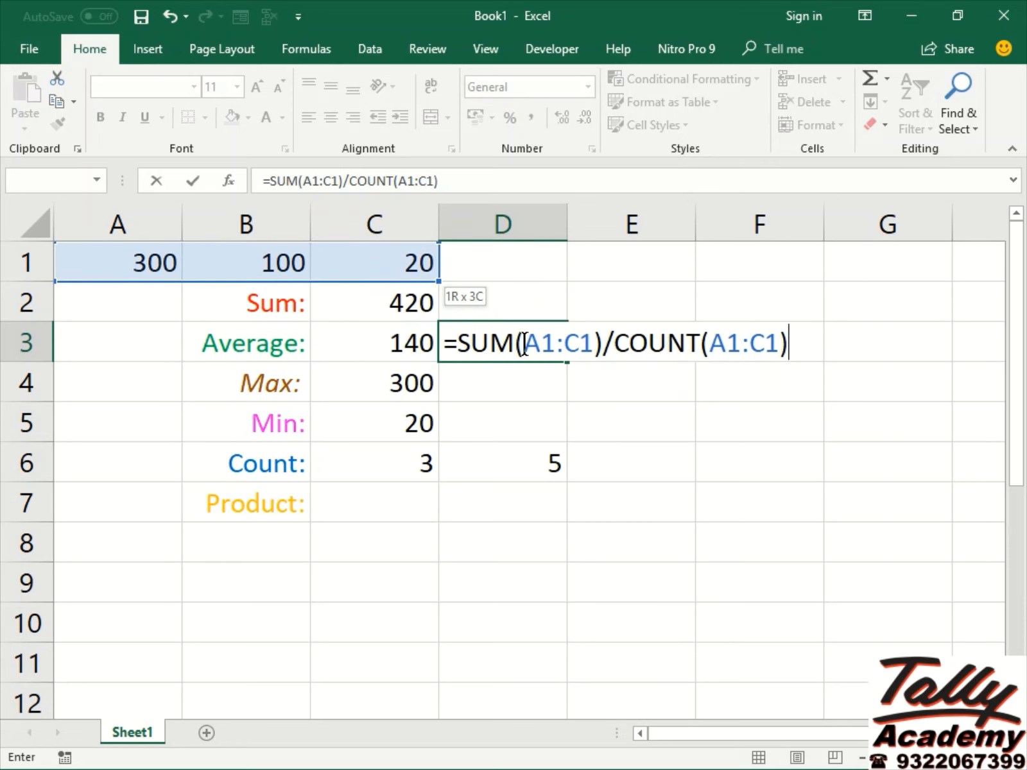
{"action": "key", "text": "ctrl+Return"}
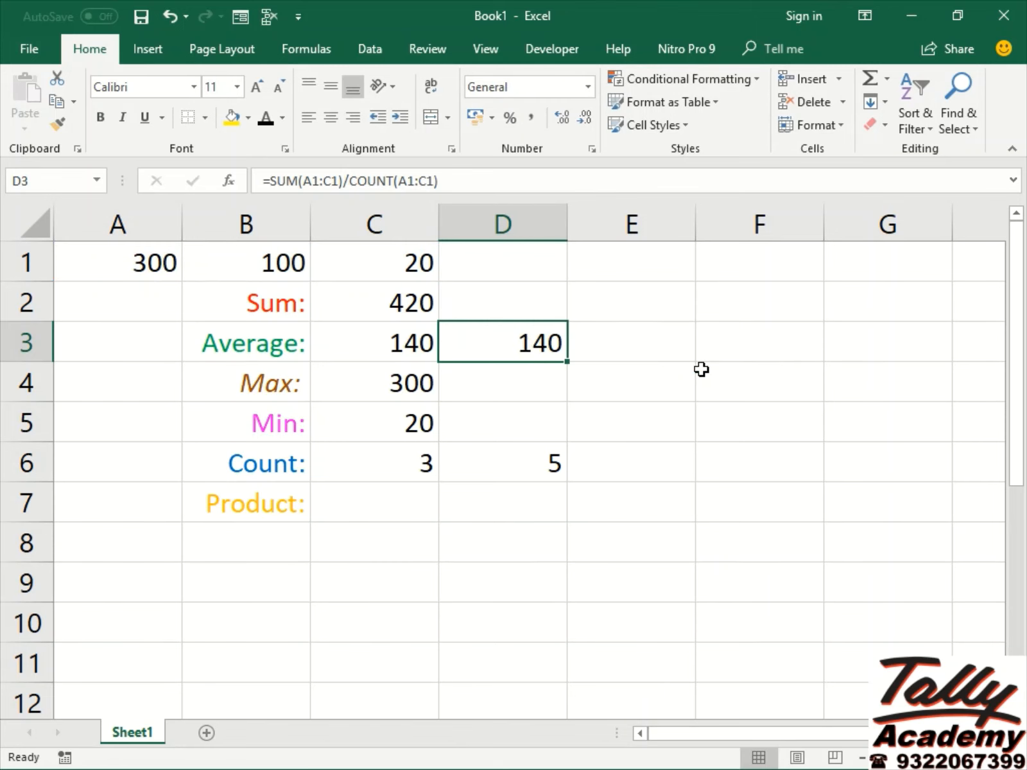
Step: Evaluate the COUNT(A1:C1) part of the D3 formula in place, replacing it with its calculated value
{"action": "key", "text": "F2"}
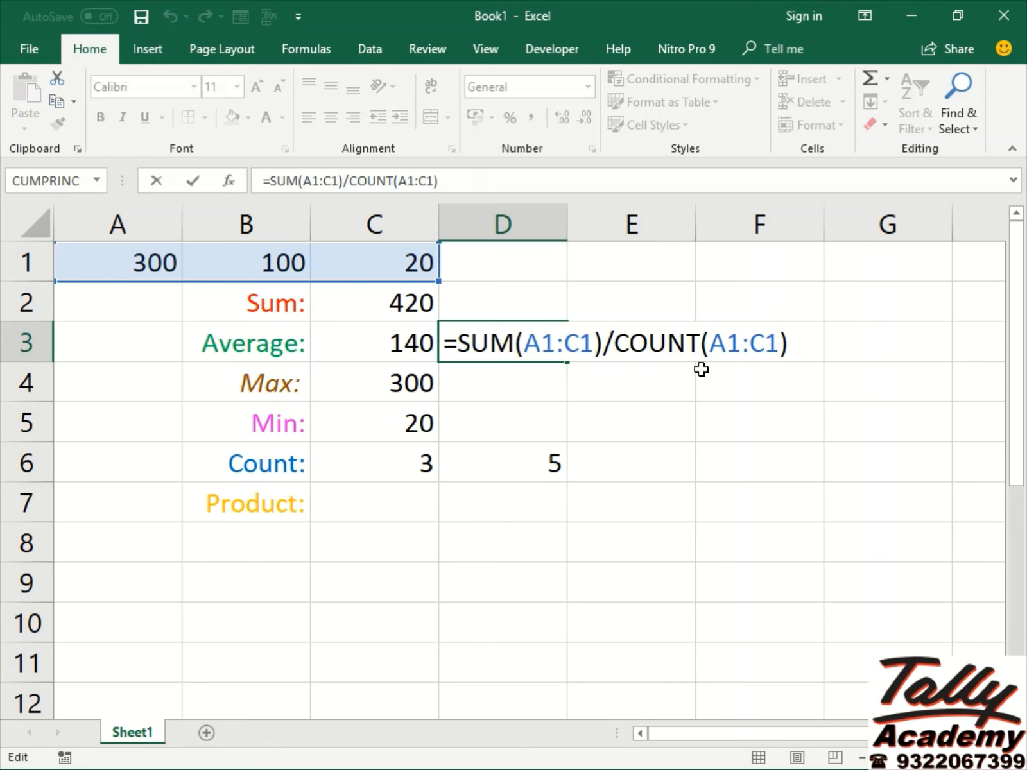
{"action": "key", "text": "shift+Left"}
{"action": "key", "text": "shift+Left"}
{"action": "key", "text": "shift+Left"}
{"action": "key", "text": "shift+Left"}
{"action": "key", "text": "shift+Left"}
{"action": "key", "text": "shift+Left"}
{"action": "key", "text": "shift+Left"}
{"action": "key", "text": "shift+Left"}
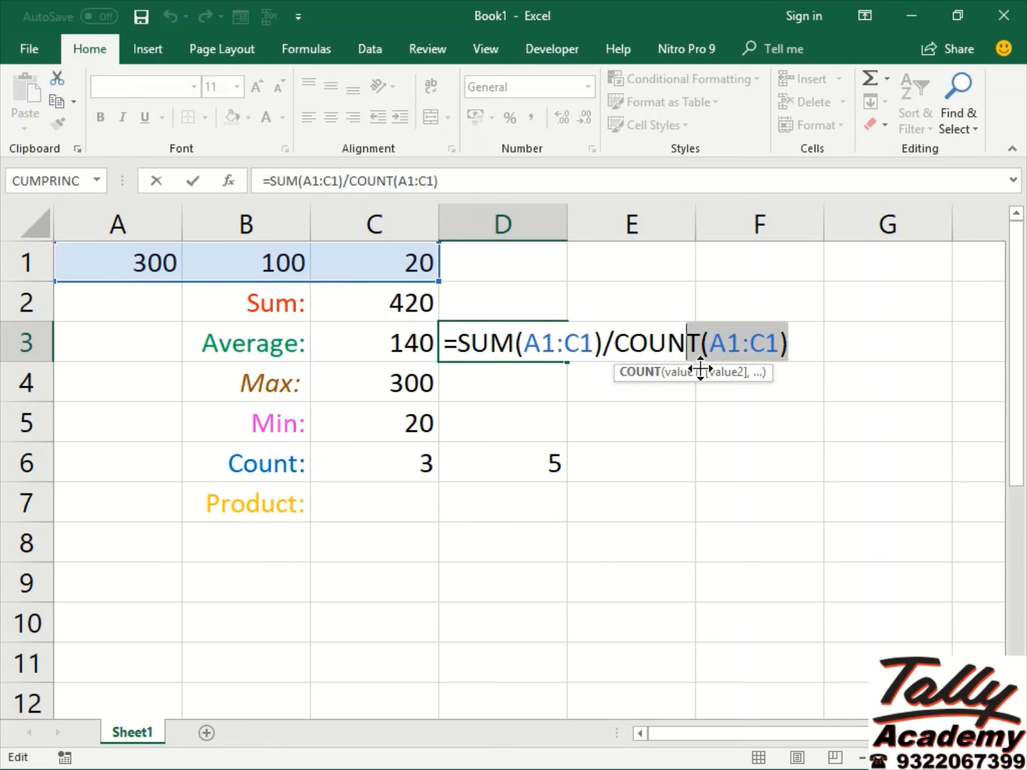
{"action": "key", "text": "shift+Left"}
{"action": "key", "text": "shift+Left"}
{"action": "key", "text": "shift+Left"}
{"action": "key", "text": "shift+Left"}
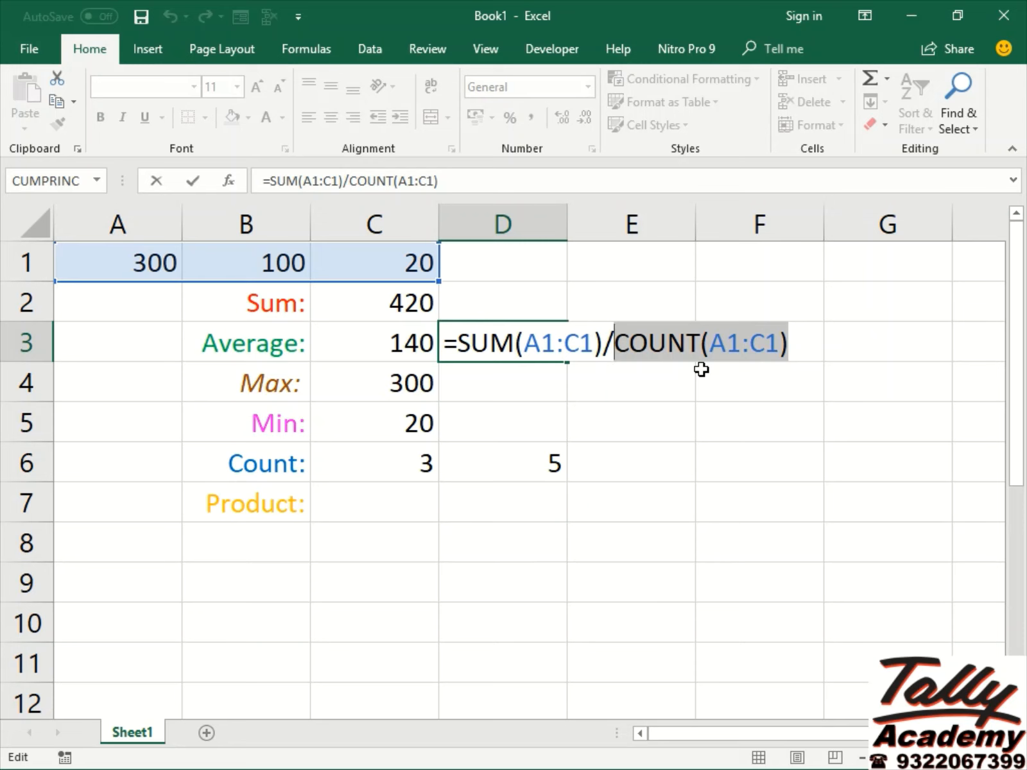
{"action": "key", "text": "F9"}
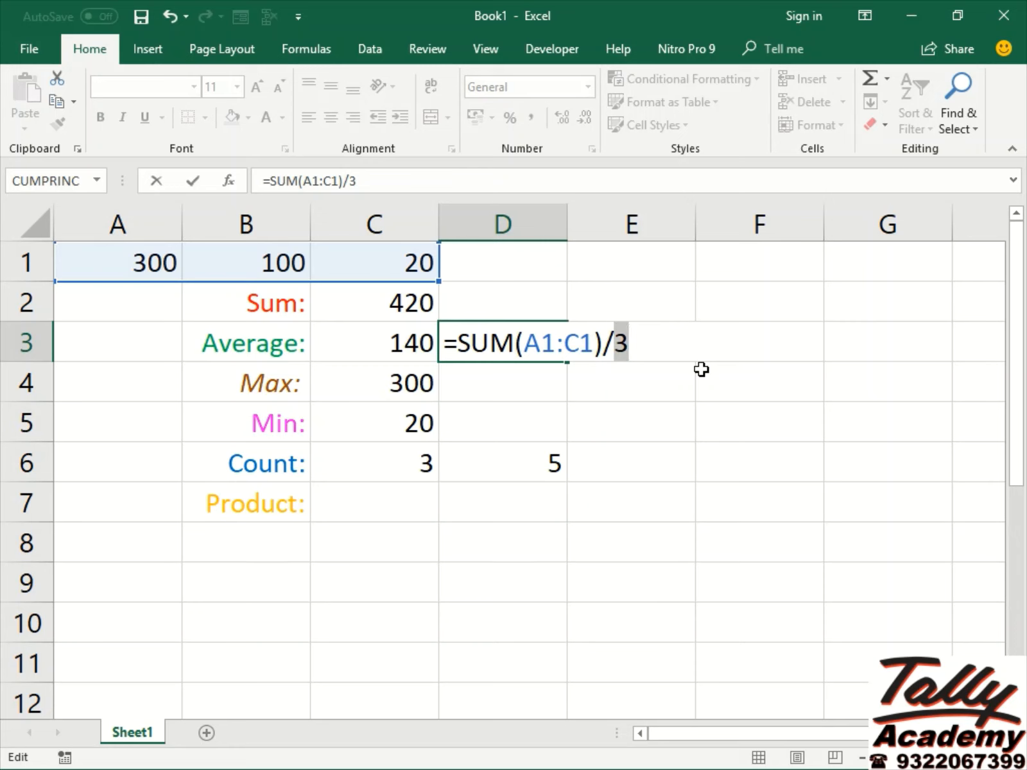
Step: Replace the SUM(A1:C1) part of the D3 formula with its calculated value as well, and undo the committed change
{"action": "key", "text": "Left"}
{"action": "key", "text": "Left"}
{"action": "key", "text": "shift+Left"}
{"action": "key", "text": "shift+Left"}
{"action": "key", "text": "shift+Left"}
{"action": "key", "text": "shift+Left"}
{"action": "key", "text": "shift+Left"}
{"action": "key", "text": "shift+Left"}
{"action": "key", "text": "shift+Left"}
{"action": "key", "text": "shift+Left"}
{"action": "key", "text": "shift+Left"}
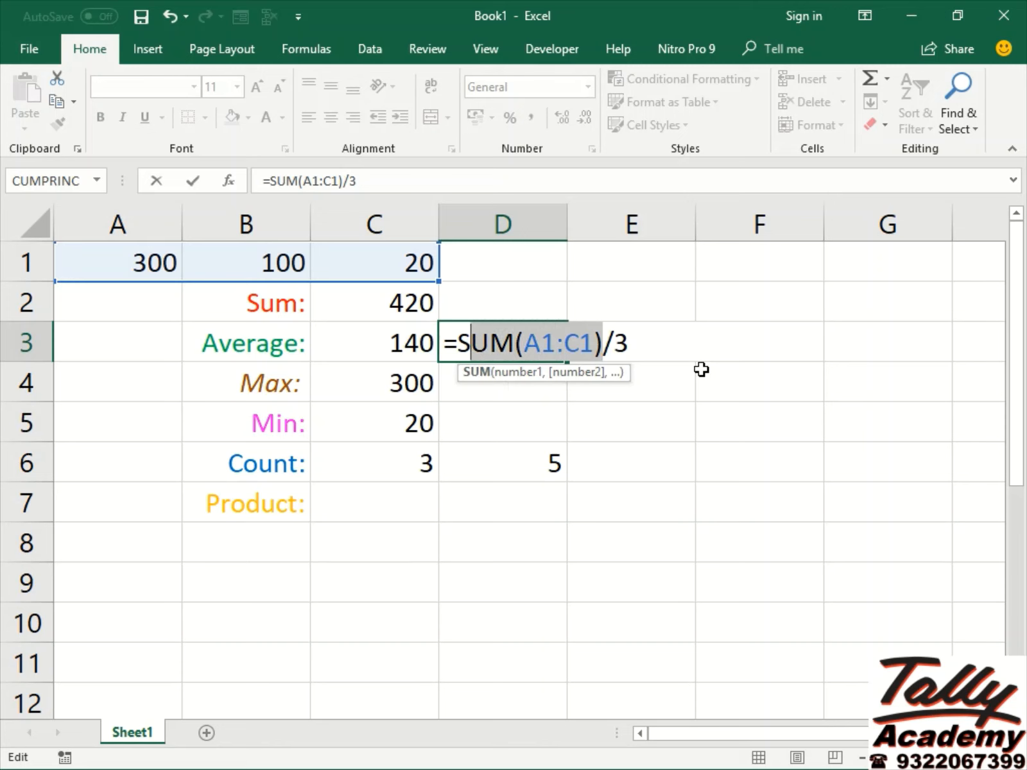
{"action": "key", "text": "shift+Left"}
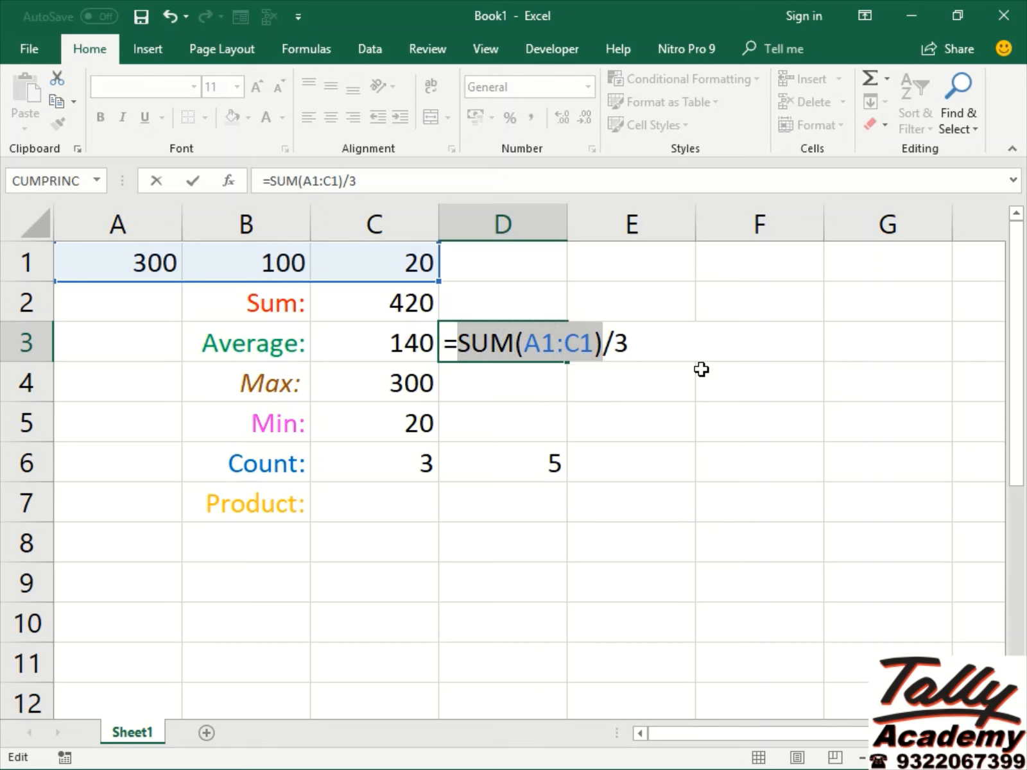
{"action": "key", "text": "F9"}
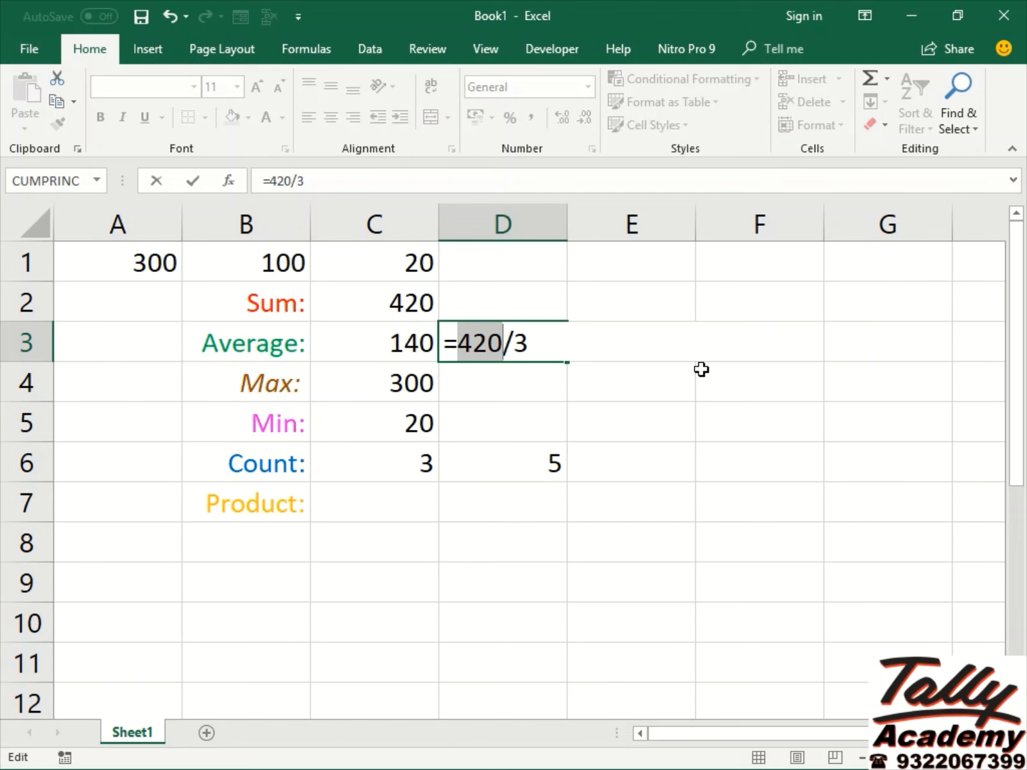
{"action": "key", "text": "Return"}
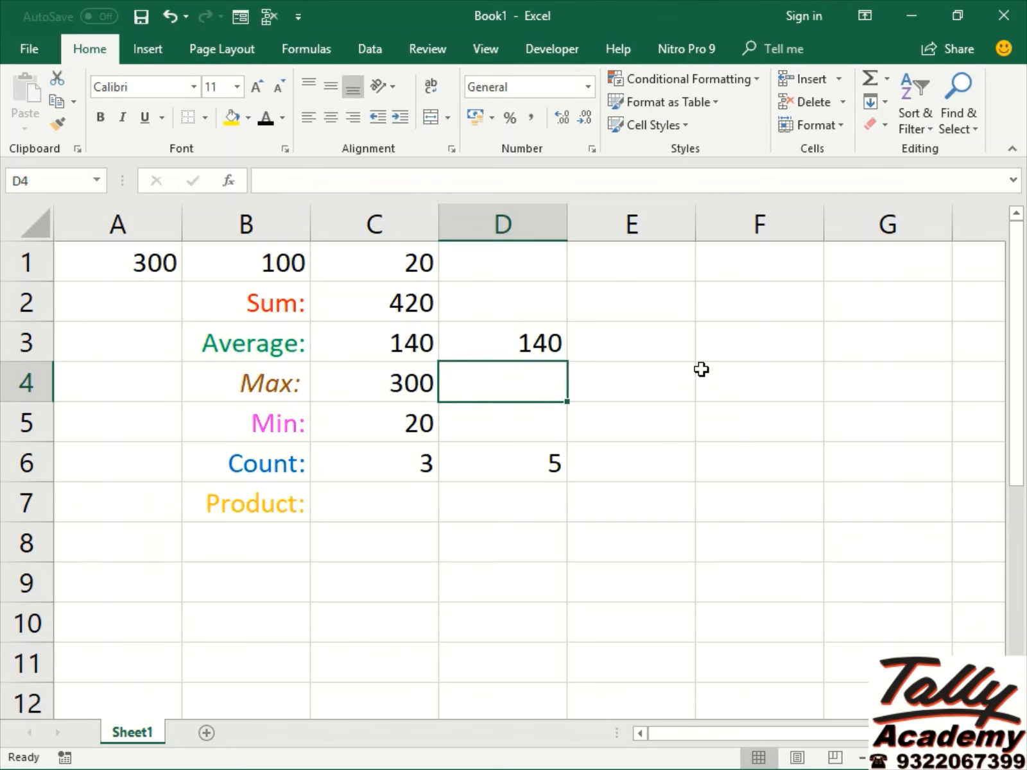
{"action": "key", "text": "ctrl+z"}
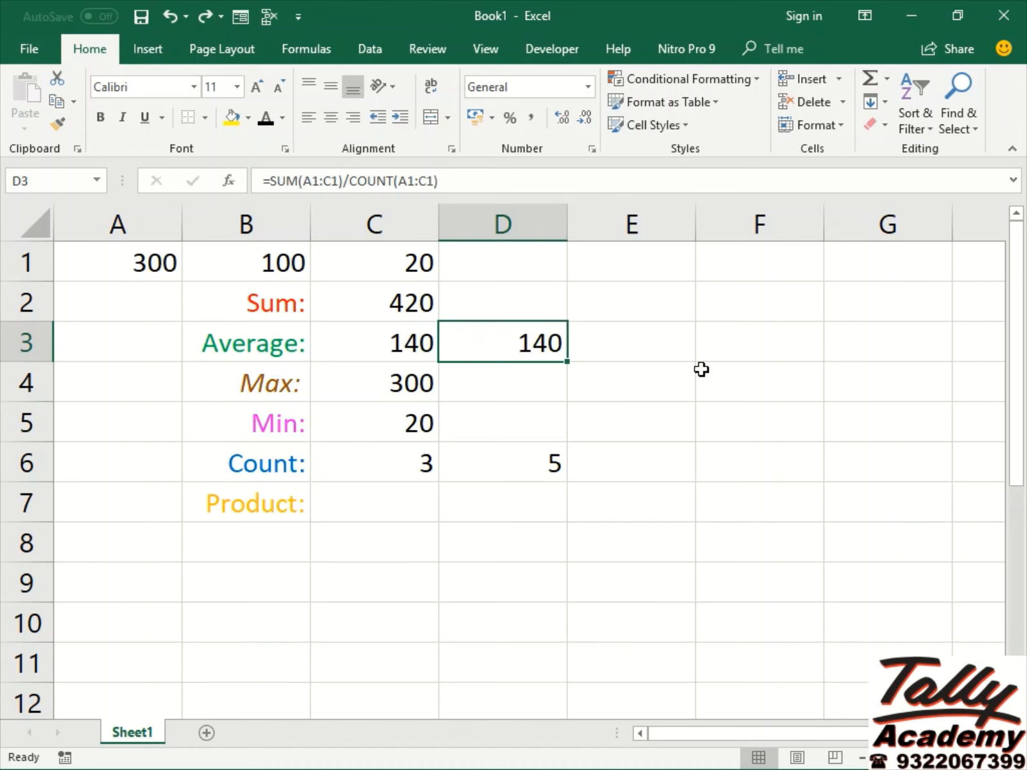
Step: Examine the COUNT(A1:C1), SUM(A1:C1) and division parts of the formula in cell D3
{"action": "key", "text": "F2"}
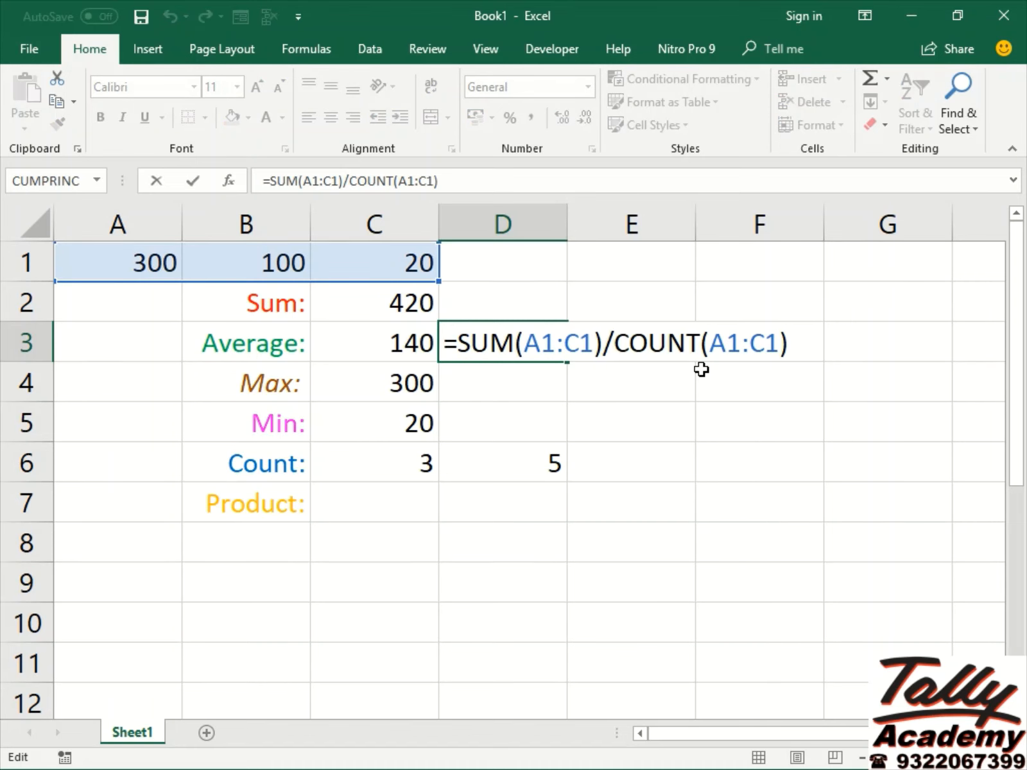
{"action": "key", "text": "shift+Left"}
{"action": "key", "text": "shift+Left"}
{"action": "key", "text": "shift+Left"}
{"action": "key", "text": "shift+Left"}
{"action": "key", "text": "shift+Left"}
{"action": "key", "text": "shift+Left"}
{"action": "key", "text": "shift+Left"}
{"action": "key", "text": "shift+Left"}
{"action": "key", "text": "shift+Left"}
{"action": "key", "text": "shift+Left"}
{"action": "key", "text": "shift+Left"}
{"action": "key", "text": "shift+Left"}
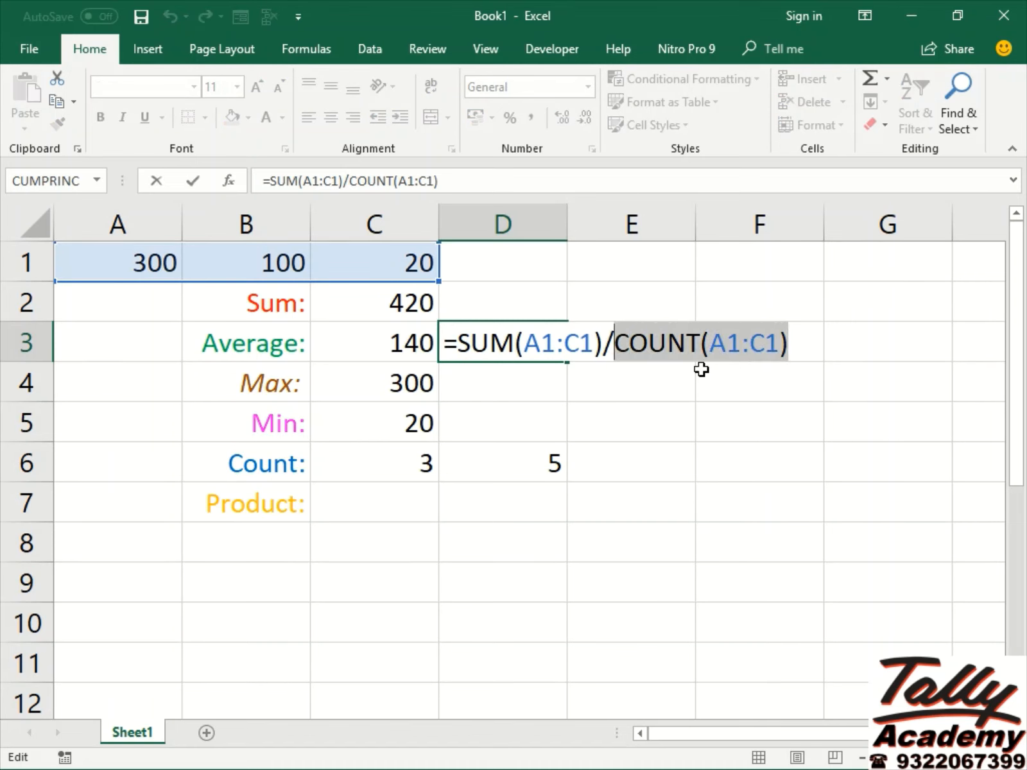
{"action": "key", "text": "Left"}
{"action": "key", "text": "Left"}
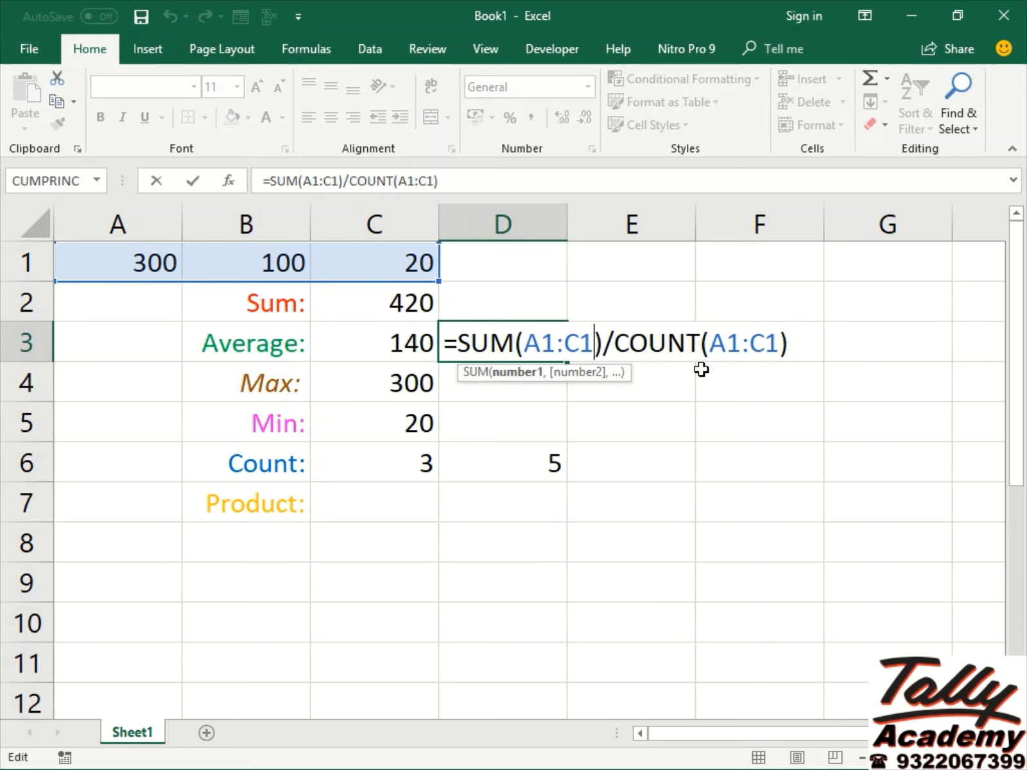
{"action": "key", "text": "shift+Left"}
{"action": "key", "text": "shift+Left"}
{"action": "key", "text": "shift+Left"}
{"action": "key", "text": "shift+Left"}
{"action": "key", "text": "shift+Left"}
{"action": "key", "text": "shift+Left"}
{"action": "key", "text": "shift+Left"}
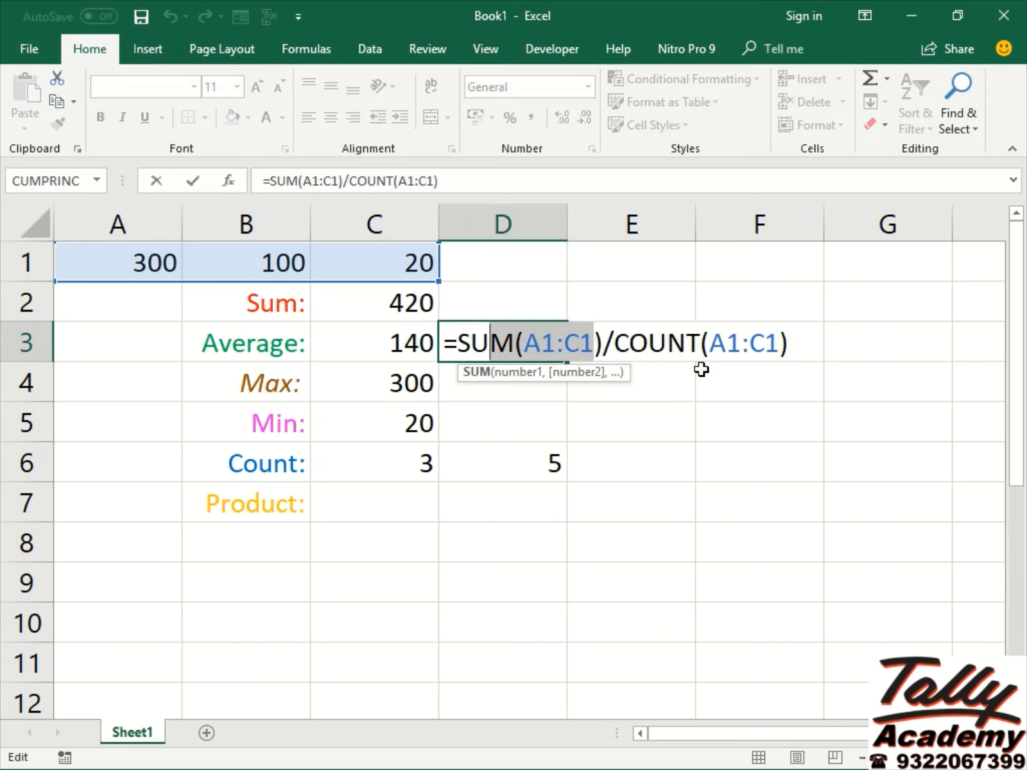
{"action": "key", "text": "shift+Left"}
{"action": "key", "text": "shift+Left"}
{"action": "key", "text": "Right"}
{"action": "key", "text": "Right"}
{"action": "key", "text": "Right"}
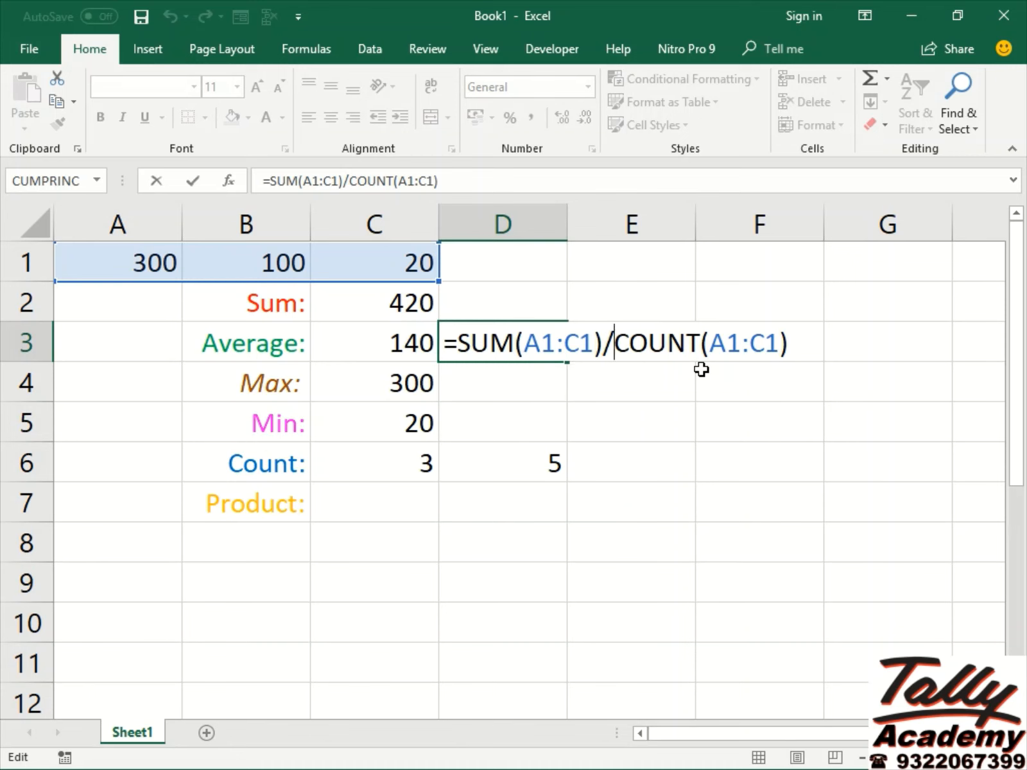
{"action": "key", "text": "shift+Left"}
{"action": "key", "text": "Escape"}
Step: Return from the Word notes to Excel and enter the formula =PRODUCT(C4:C6) in cell C7 beside the Product label
{"action": "key", "text": "Down"}
{"action": "key", "text": "Down"}
{"action": "key", "text": "Down"}
{"action": "key", "text": "Down"}
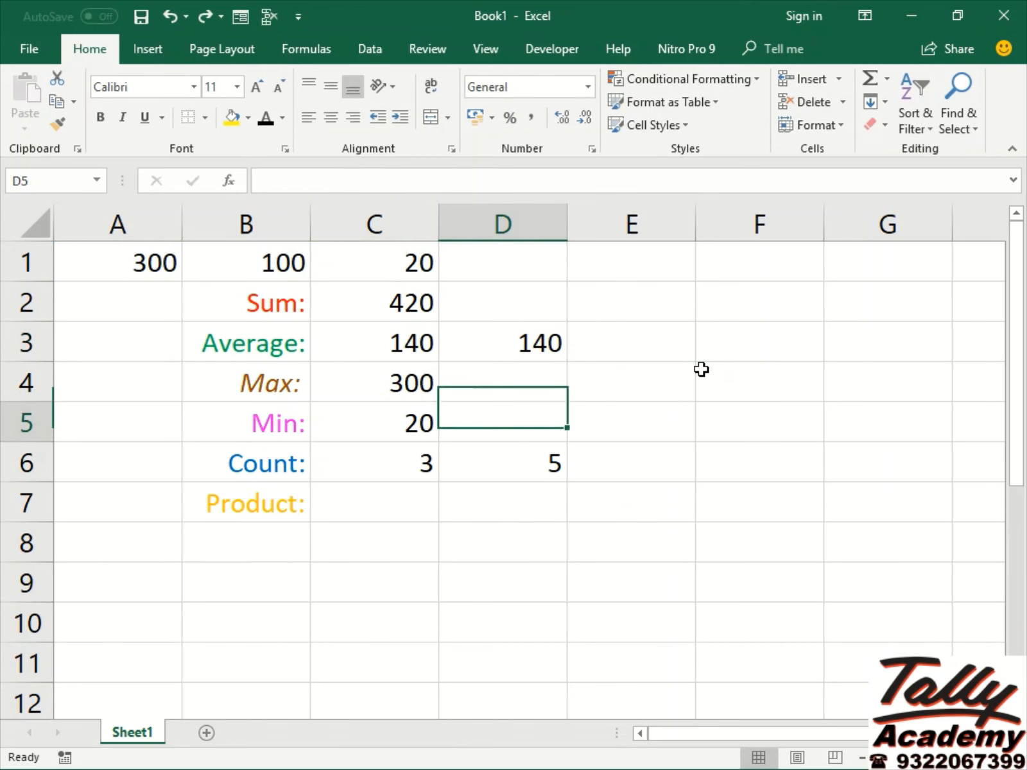
{"action": "key", "text": "Left"}
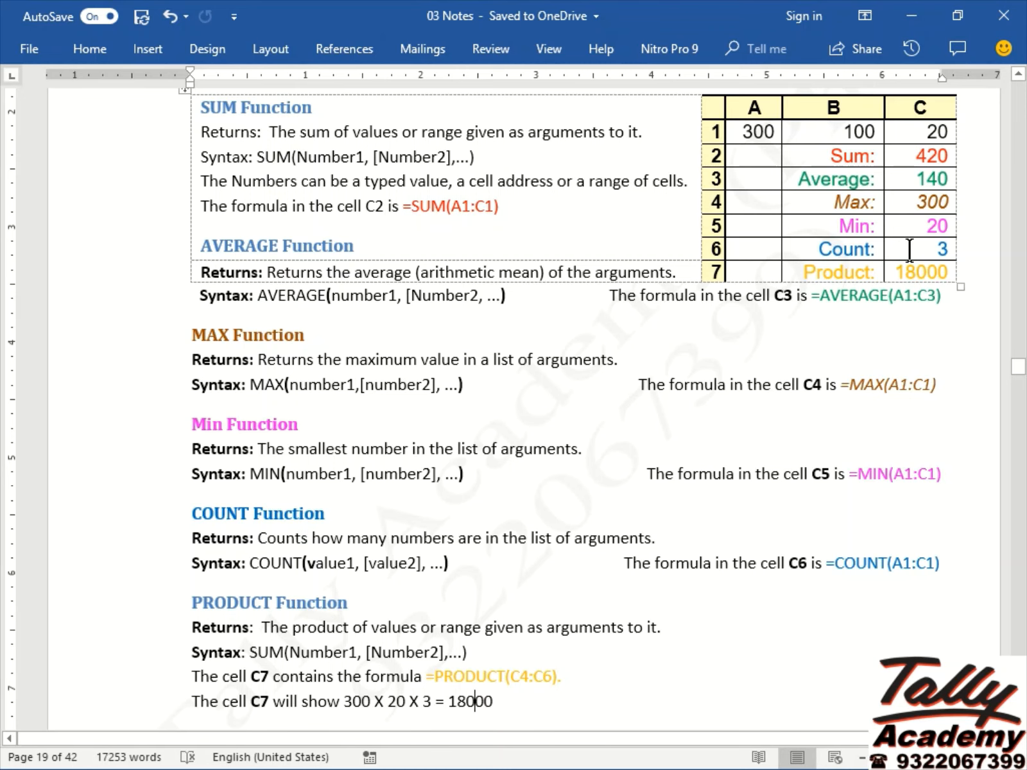
{"action": "key", "text": "alt+Tab"}
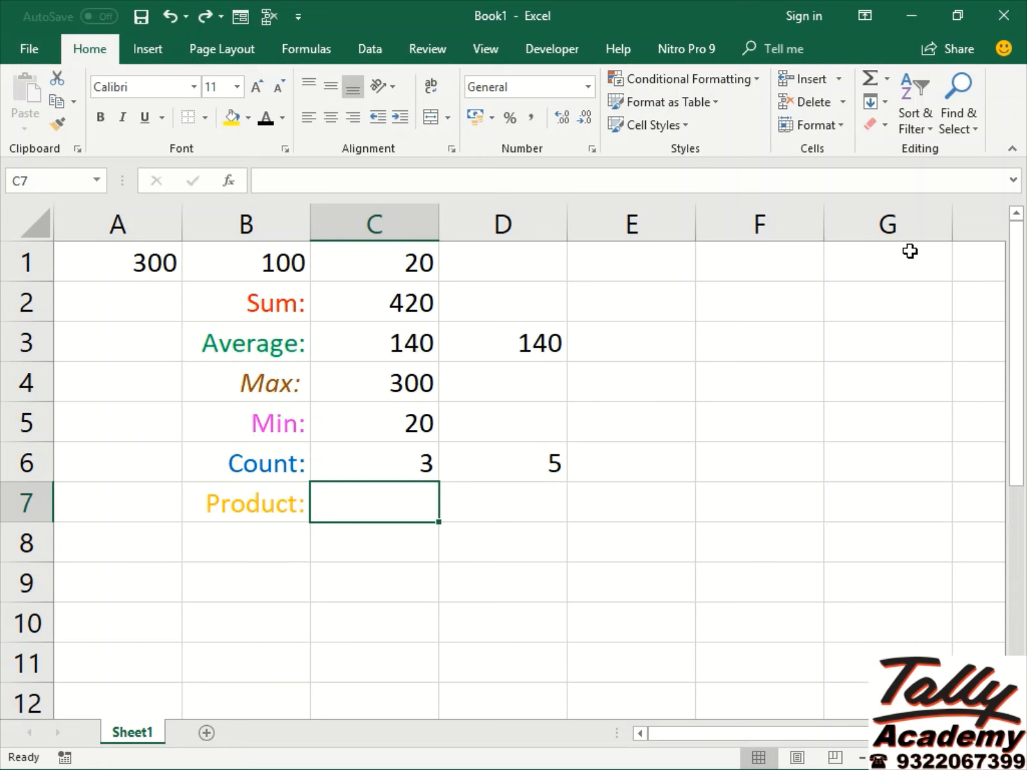
{"action": "type", "text": "=PRODUCT"}
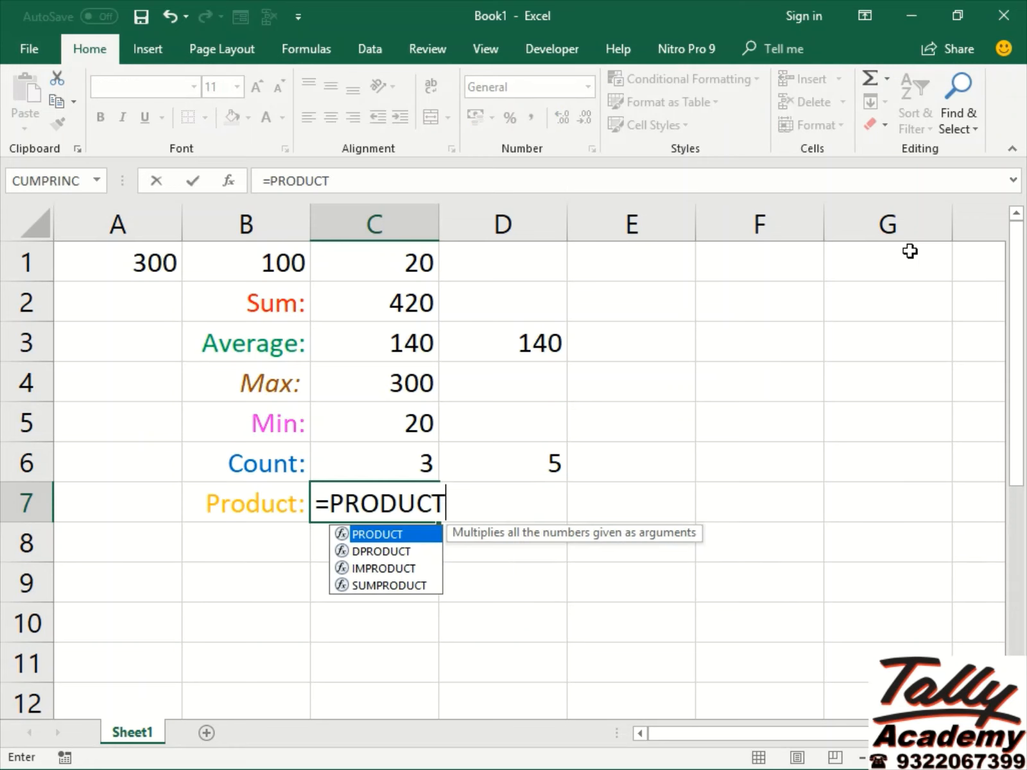
{"action": "type", "text": "("}
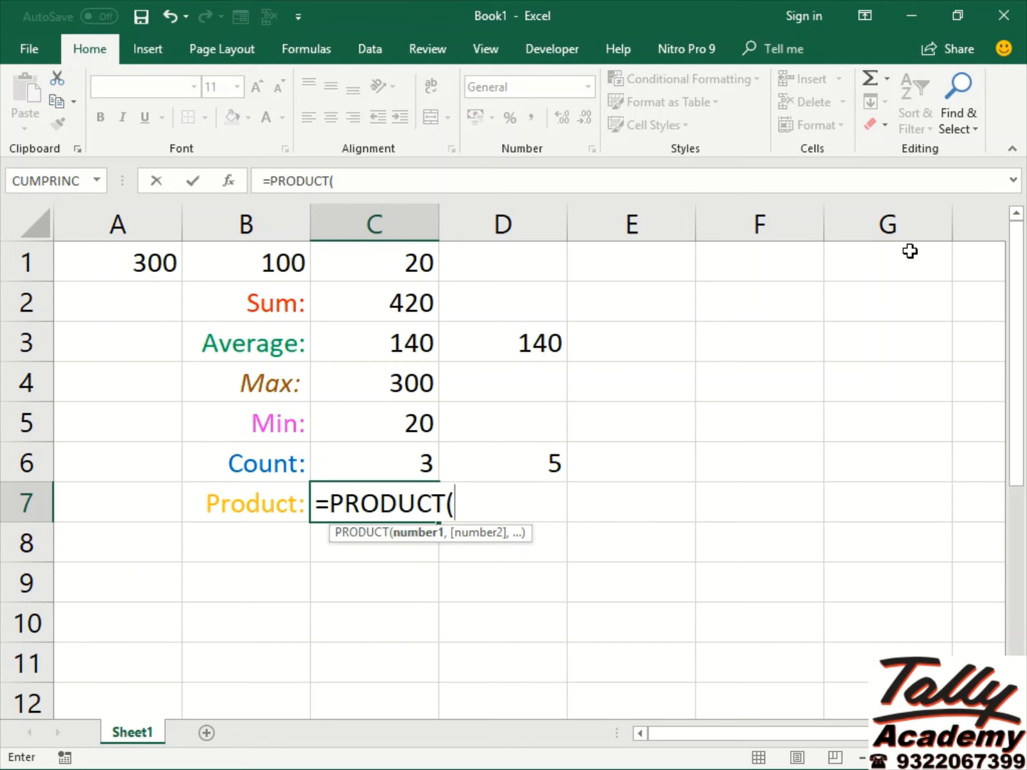
{"action": "key", "text": "Up"}
{"action": "key", "text": "Up"}
{"action": "key", "text": "Up"}
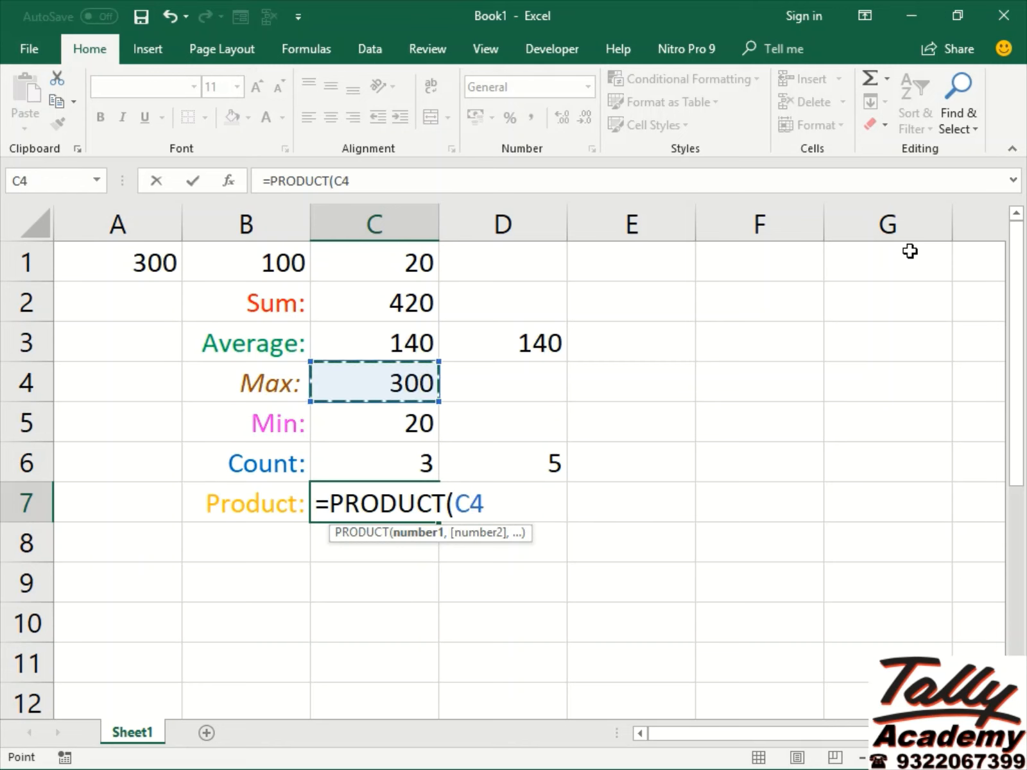
{"action": "key", "text": "shift+Down"}
{"action": "key", "text": "shift+Down"}
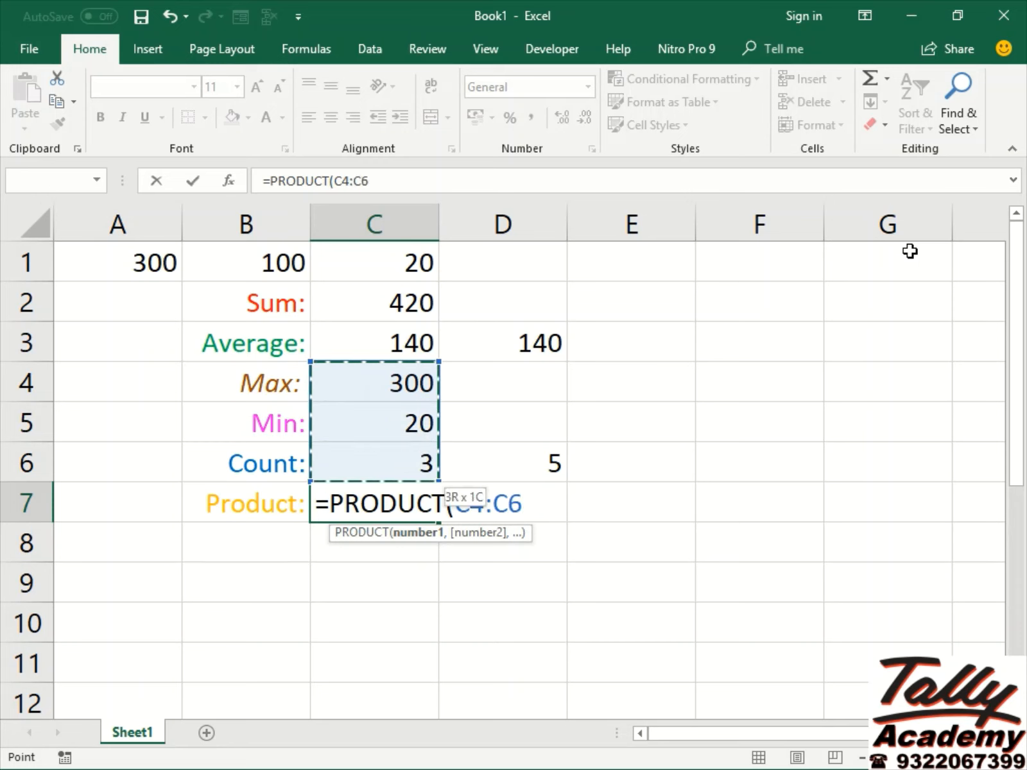
{"action": "type", "text": ")"}
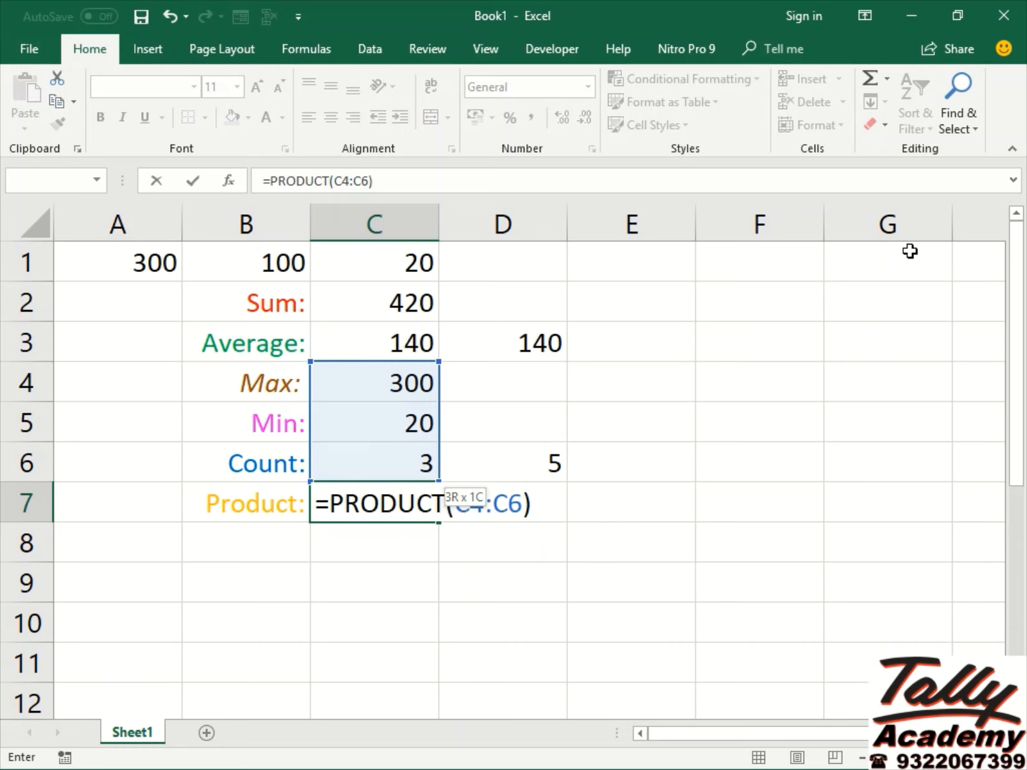
{"action": "key", "text": "ctrl+Return"}
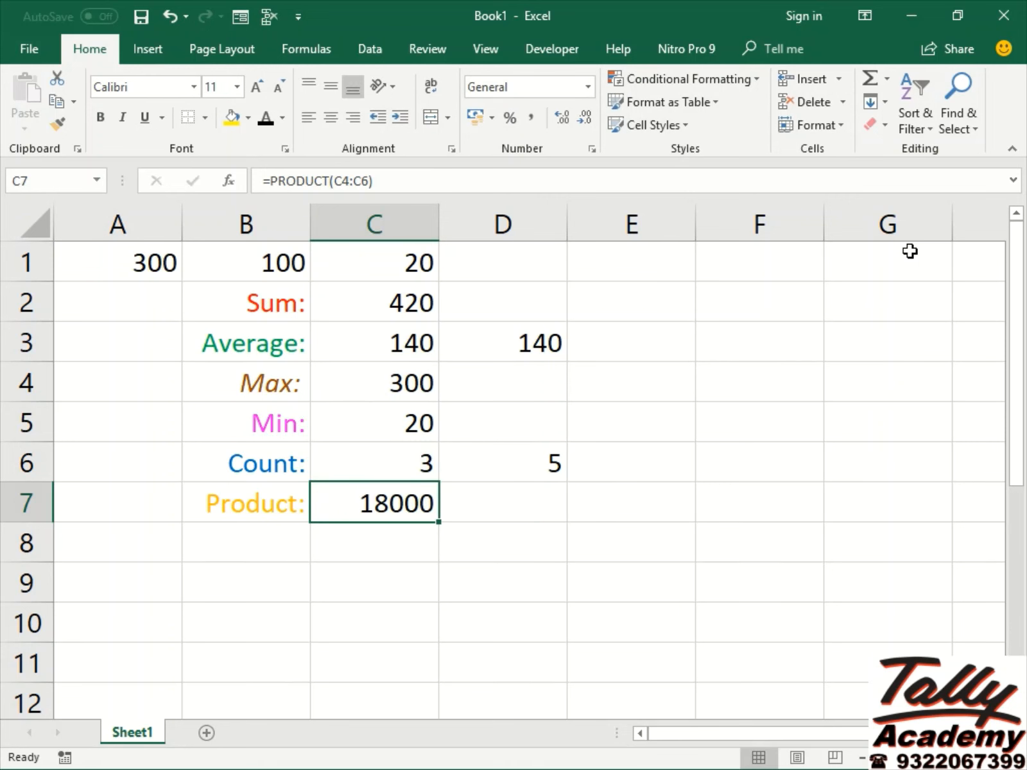